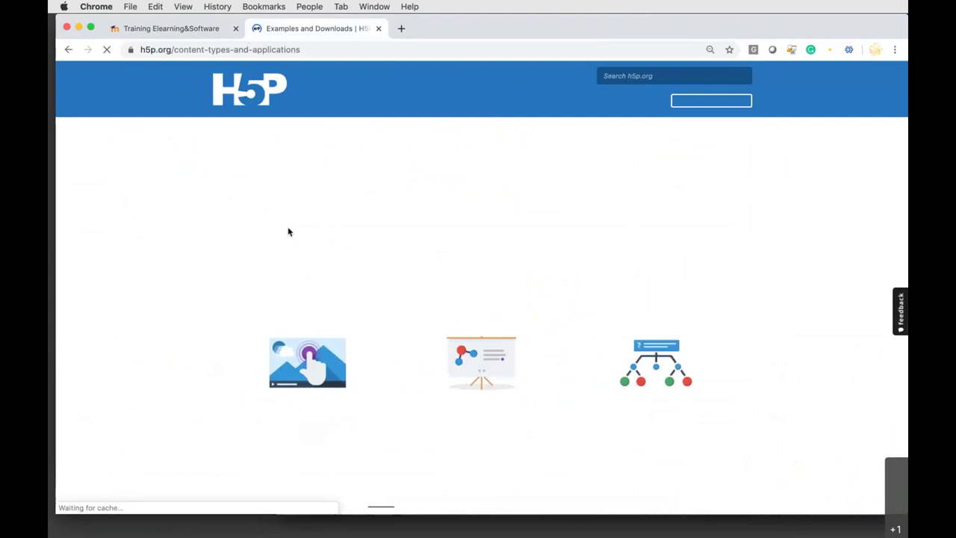
Open the featured Course Presentation content type and view its Berries example
scroll(575, 267, down, 2)
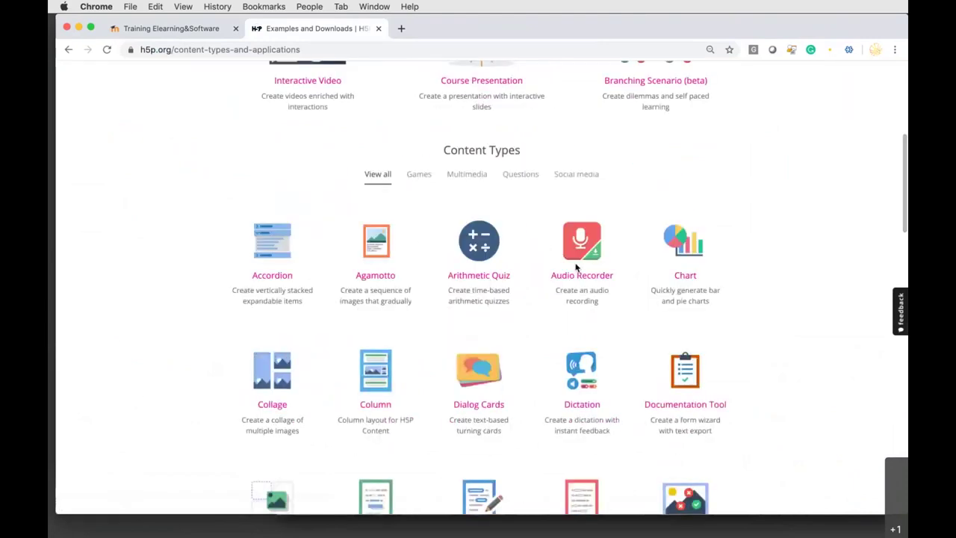
scroll(576, 268, down, 1)
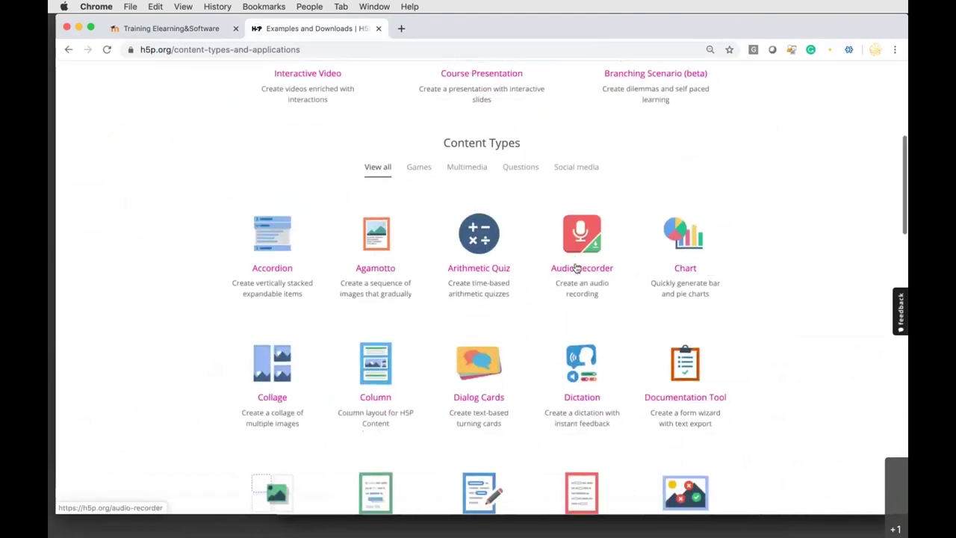
scroll(576, 268, up, 1)
click(491, 112)
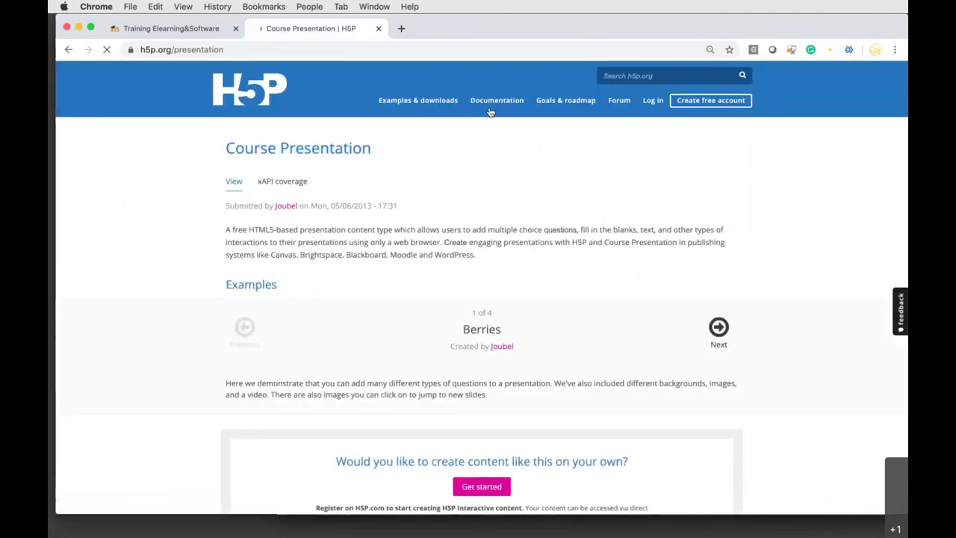
scroll(675, 167, down, 2)
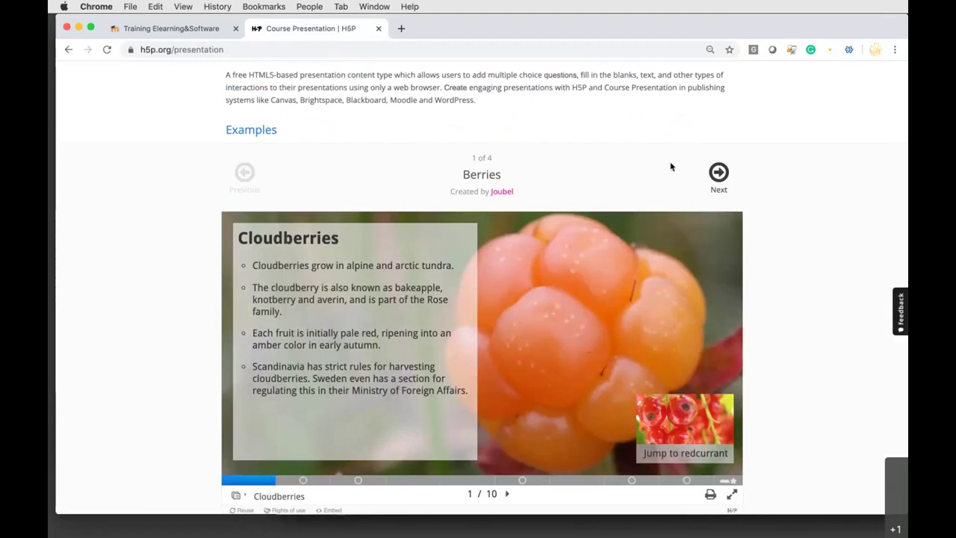
Open the second example, A Course Presentation Game, and start its quiz about France
click(718, 173)
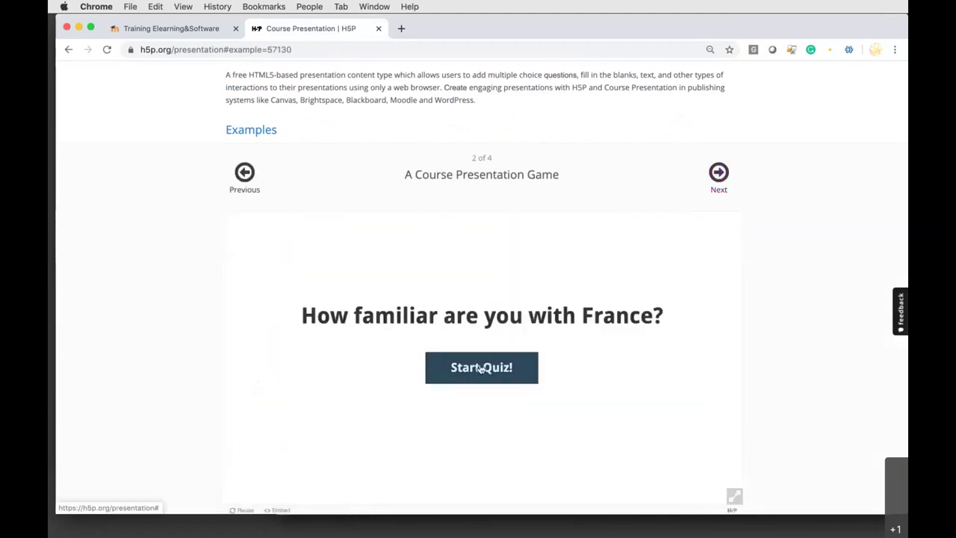
click(479, 372)
scroll(480, 368, down, 2)
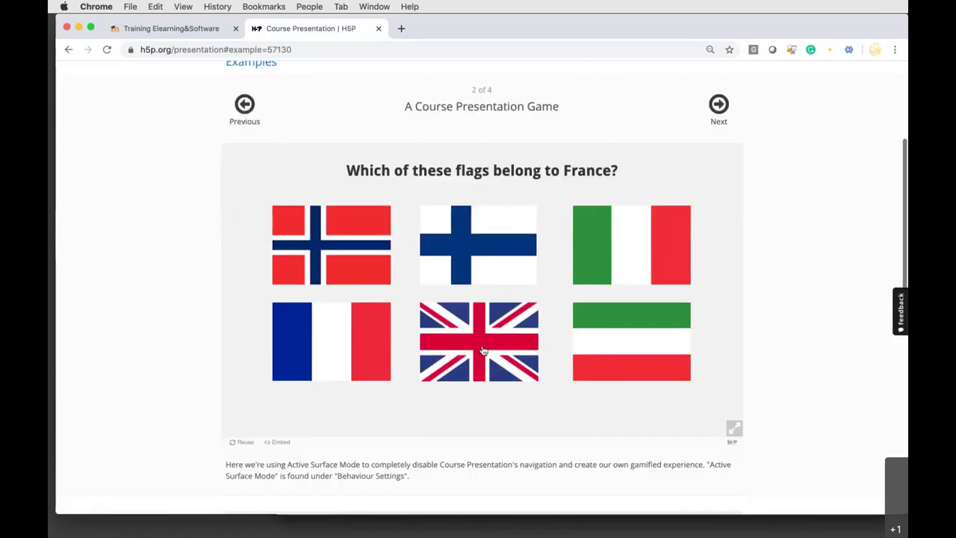
Try the British flag and the green, white and red horizontally striped flag as answers, restarting the quiz after each
click(482, 349)
click(478, 348)
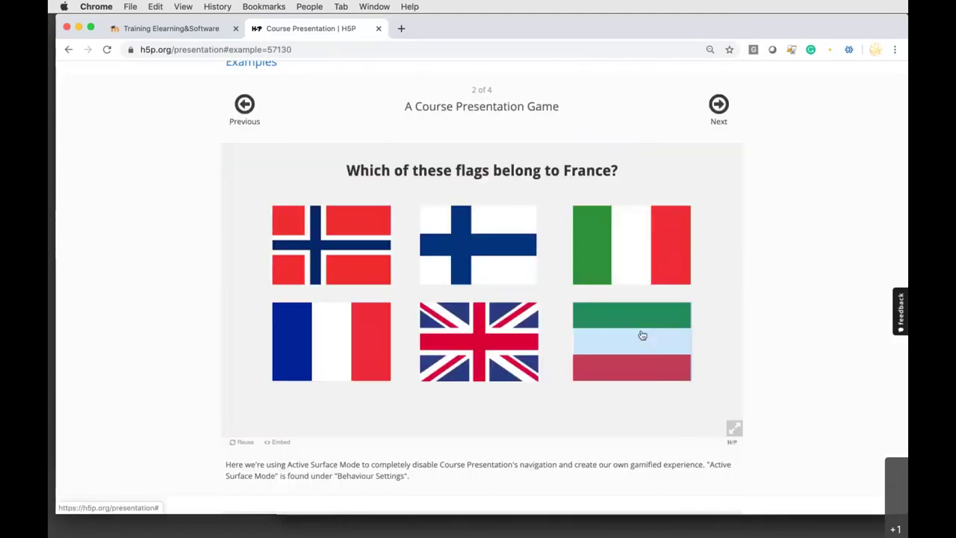
click(645, 334)
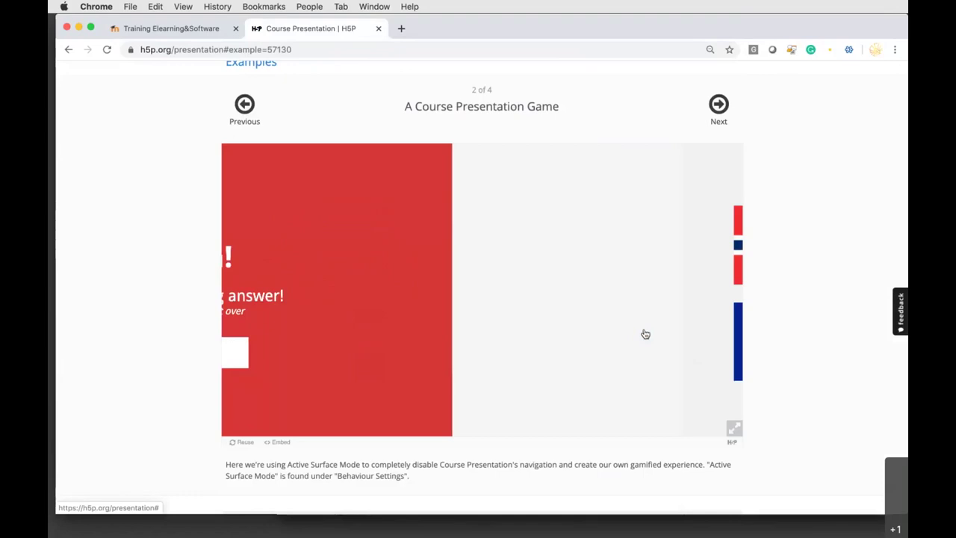
click(513, 346)
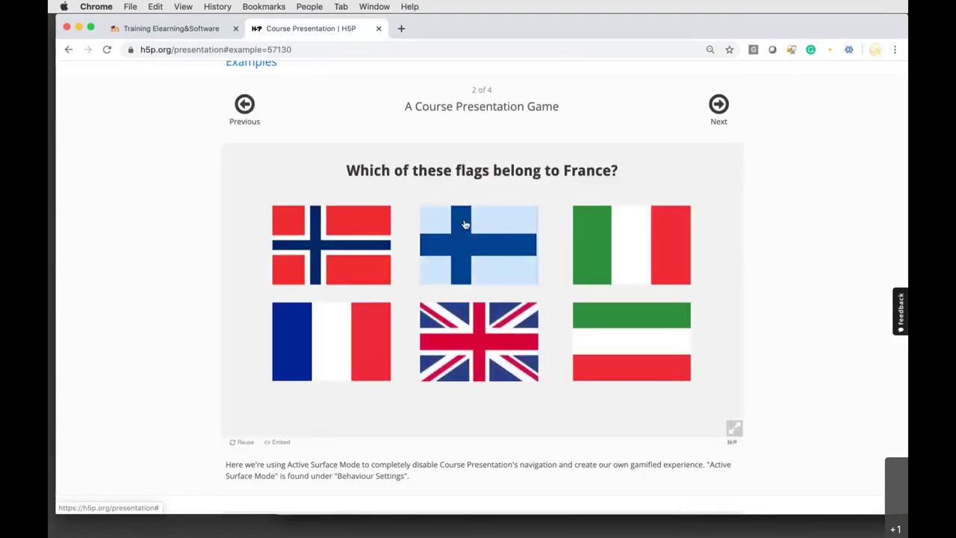
Answer the flag question with the French flag, choose Finland on the map of Europe, and restart the quiz
click(348, 358)
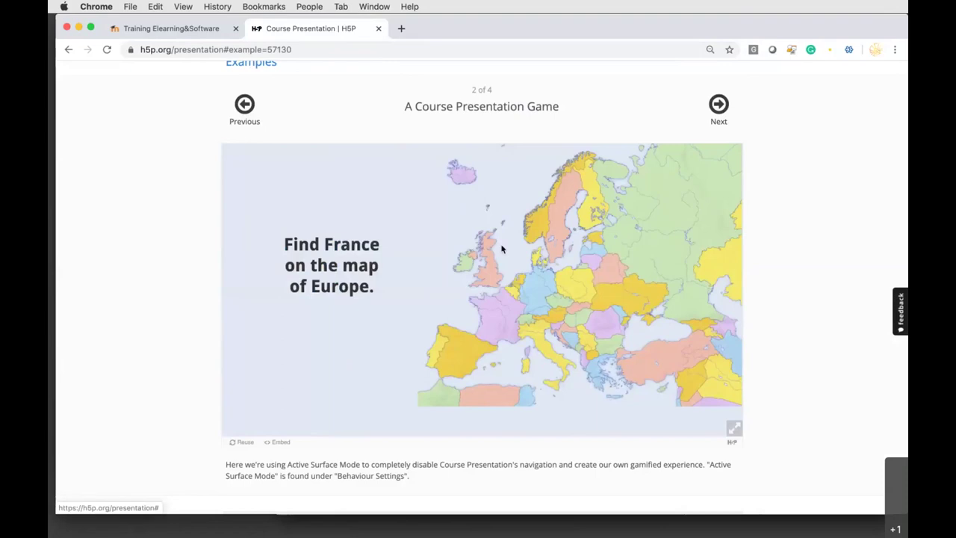
click(598, 227)
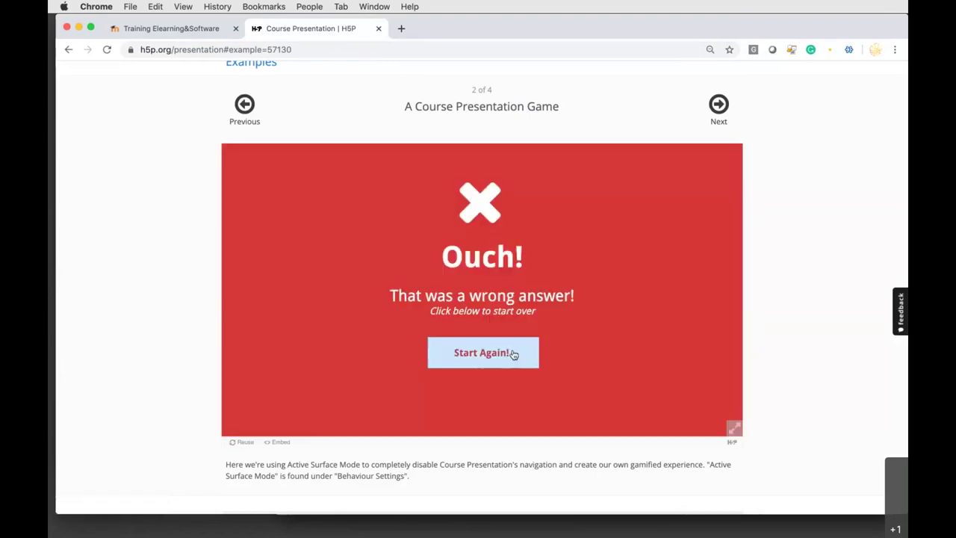
click(513, 354)
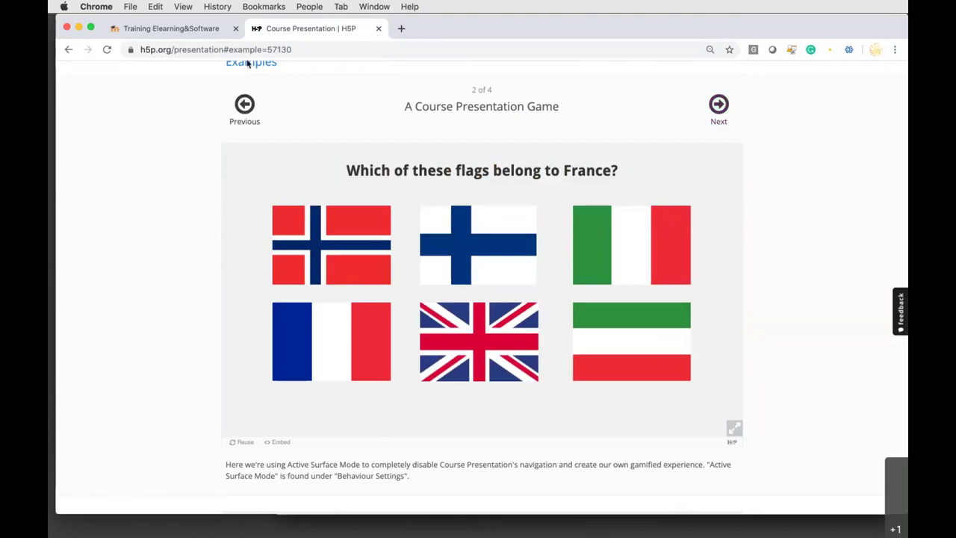
Return to the Berries example and answer its Cloudberries task 1 quiz, choosing pale red for the color and Magnolia family for the plant family
click(244, 108)
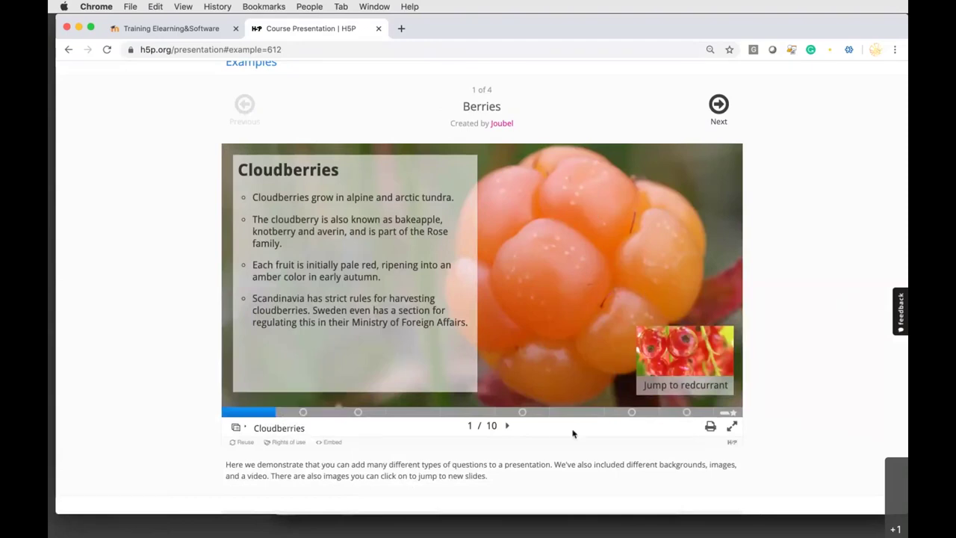
click(507, 426)
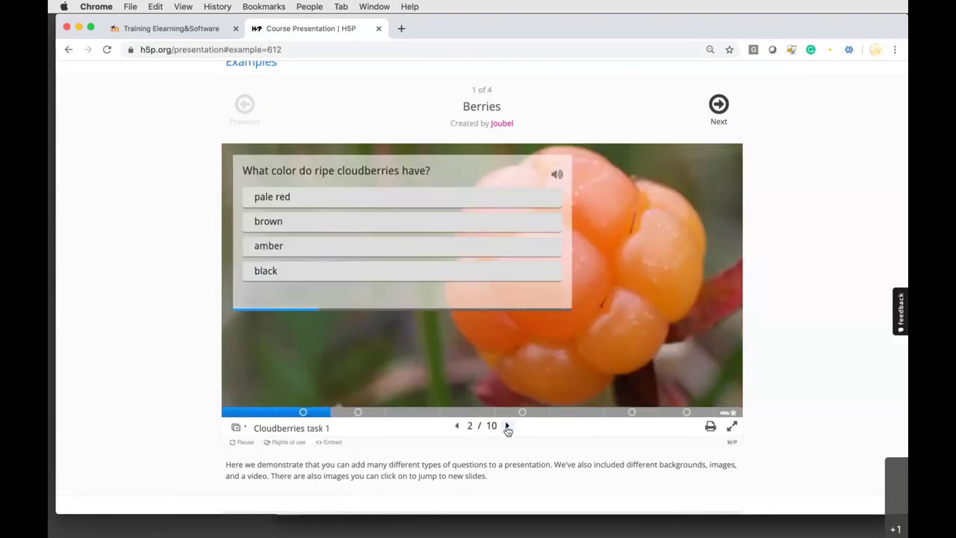
click(330, 203)
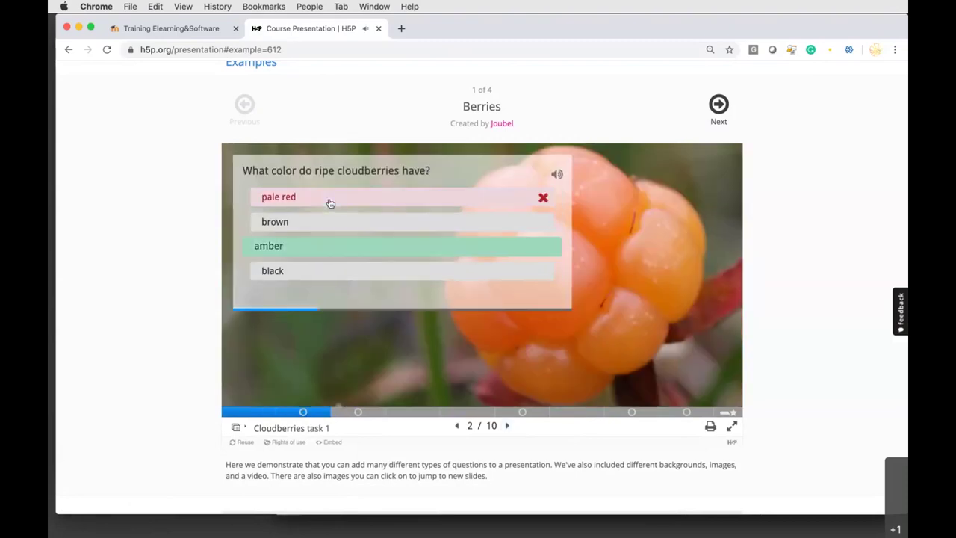
click(331, 235)
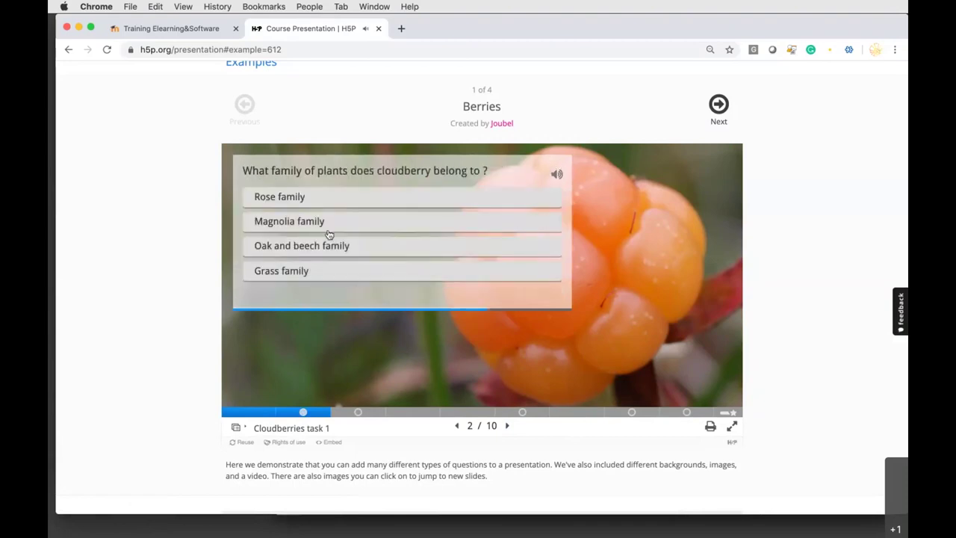
click(325, 226)
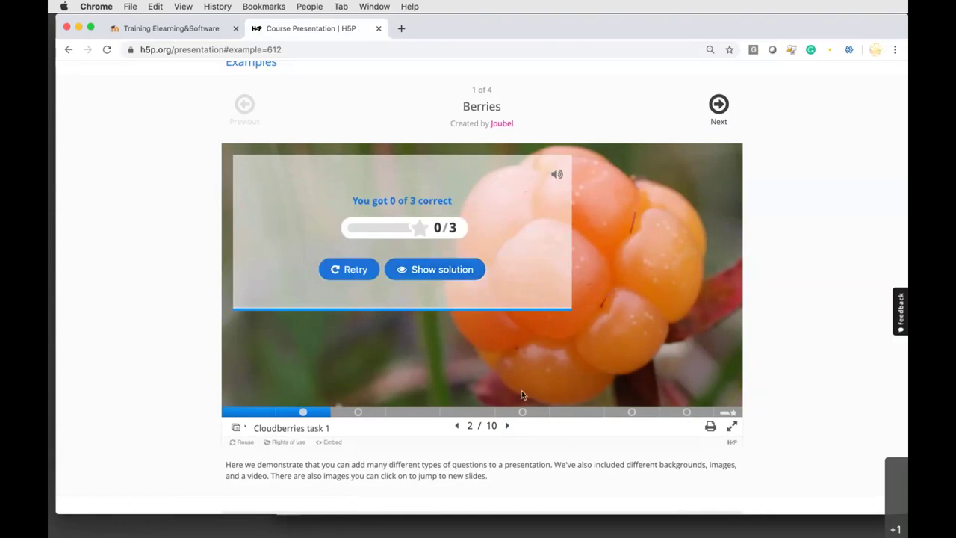
Browse to the Redcurrant slide and follow the image links to the Blueberry slide and back to Cloudberries
click(508, 427)
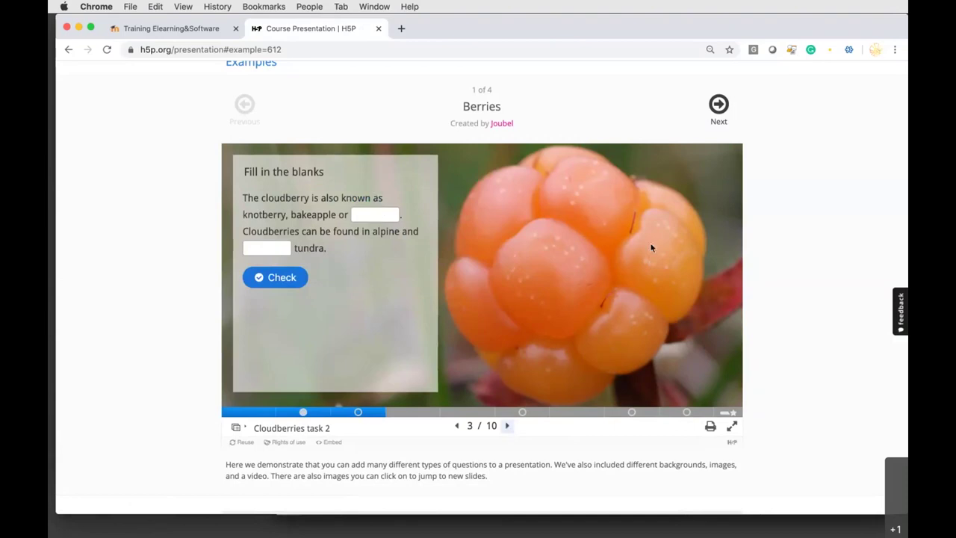
click(507, 426)
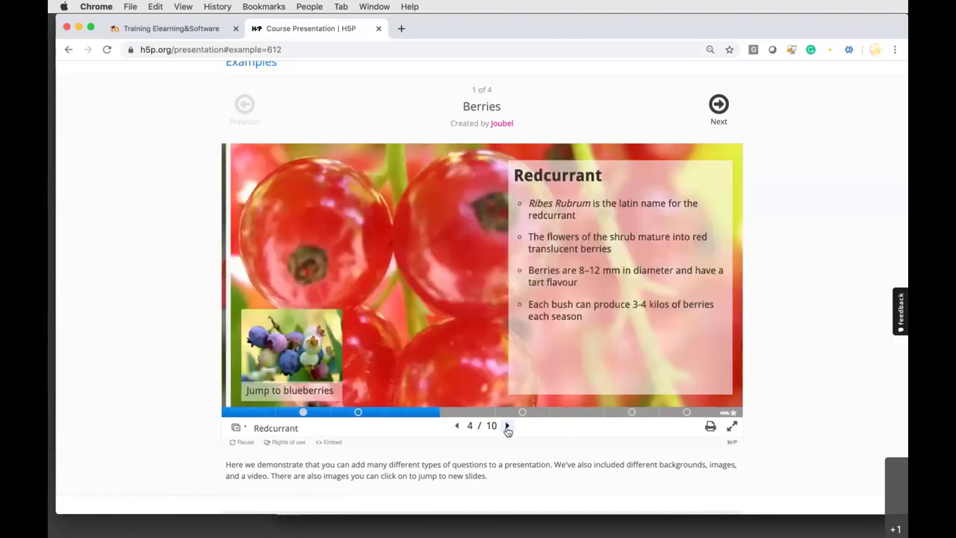
click(309, 360)
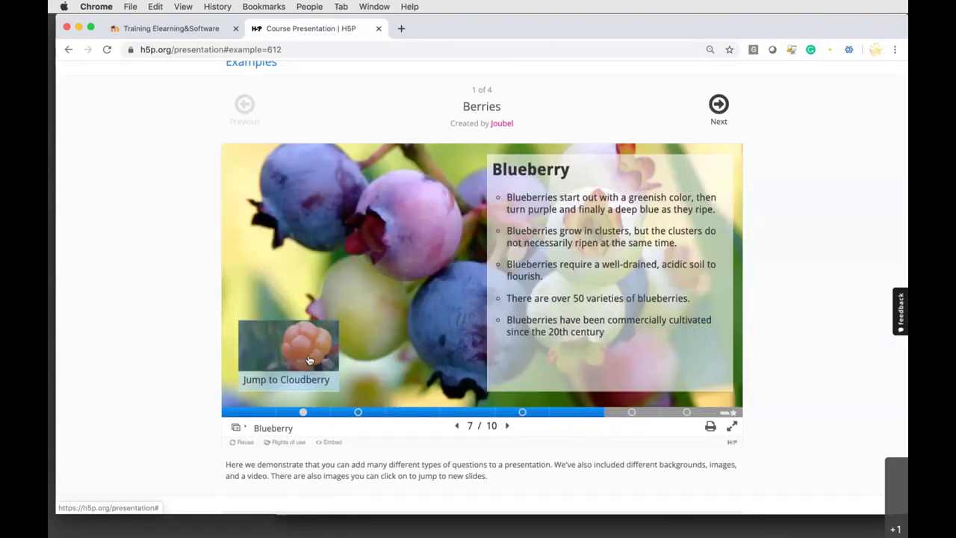
click(309, 360)
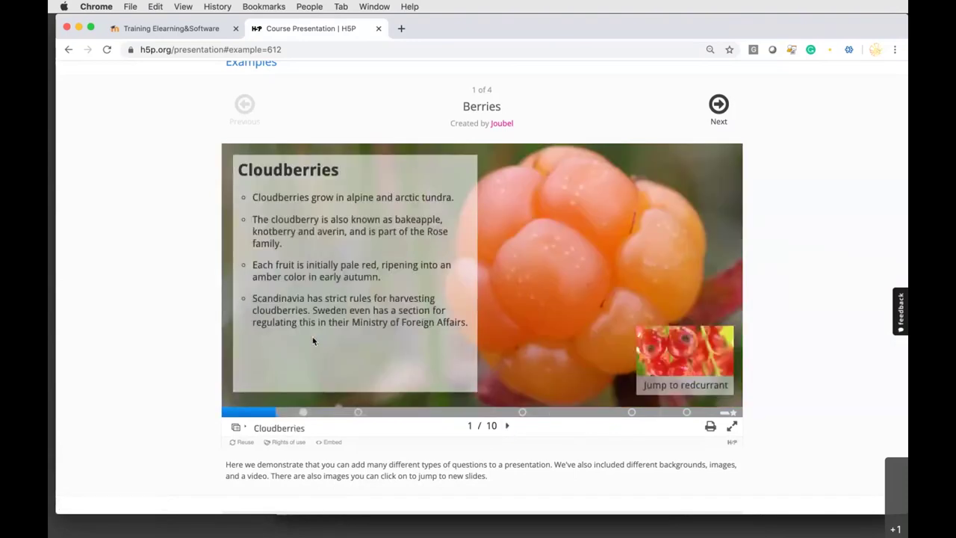
Step through the Berries slides from Cloudberries to the Currant video on slide 5
click(507, 426)
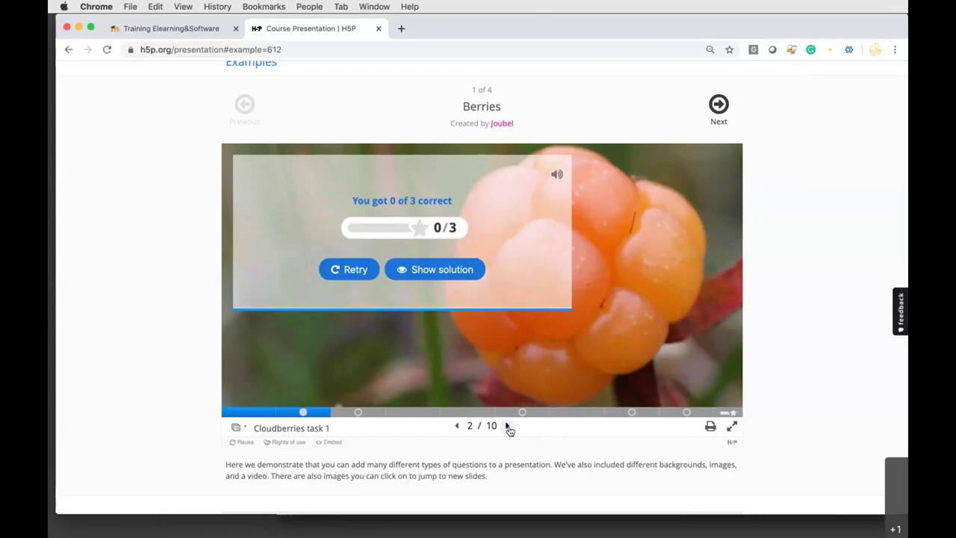
click(507, 427)
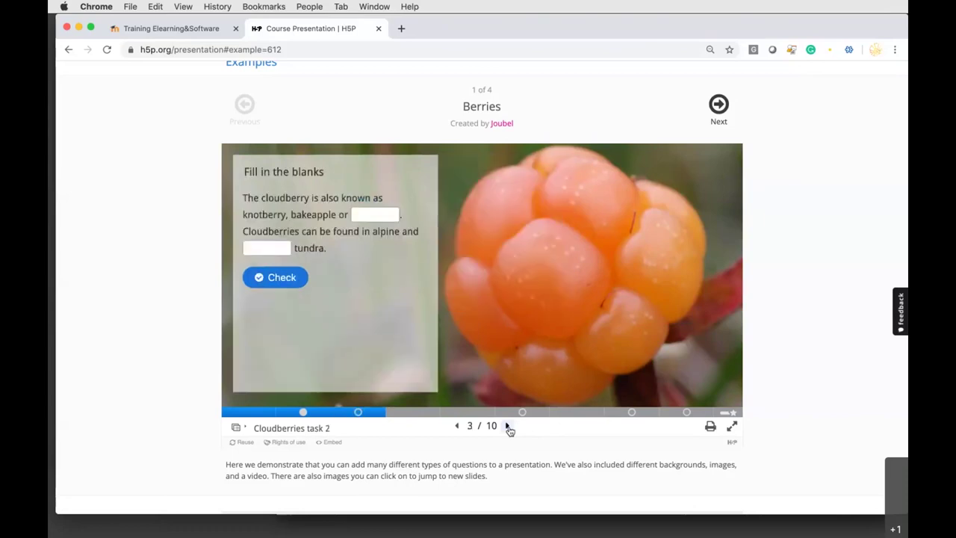
click(507, 427)
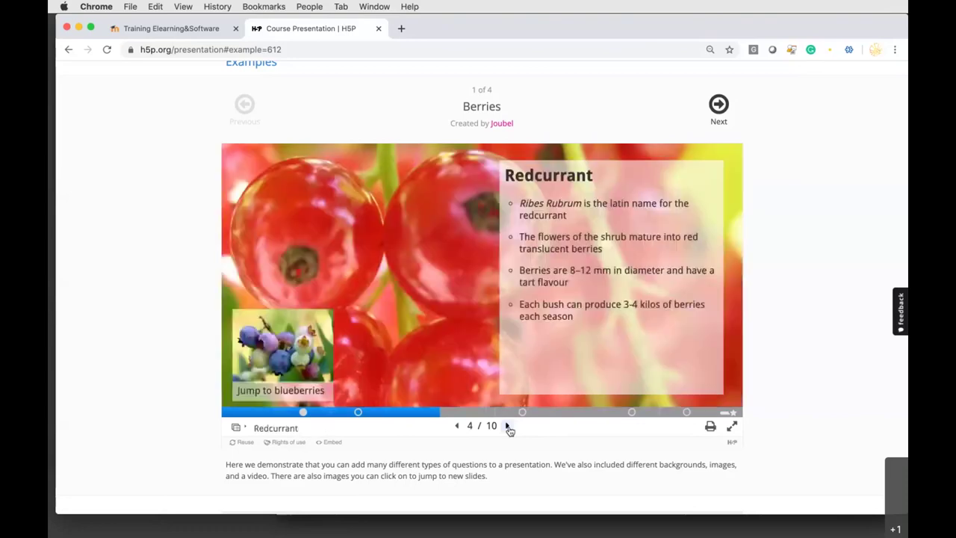
click(507, 426)
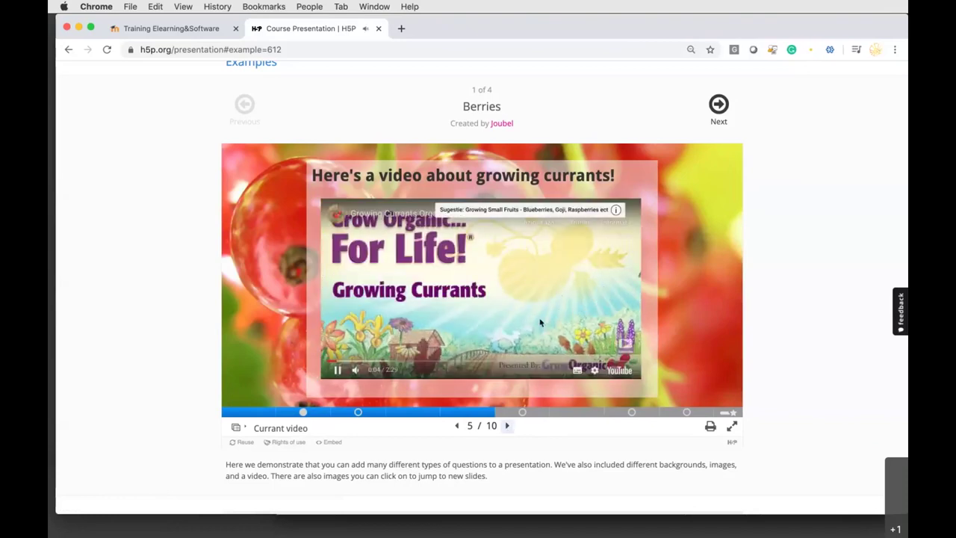
In the Currant and berry task, choose the knotberries statement, then the 1–2 kilos and 6–7 kilos redcurrant statements
click(522, 413)
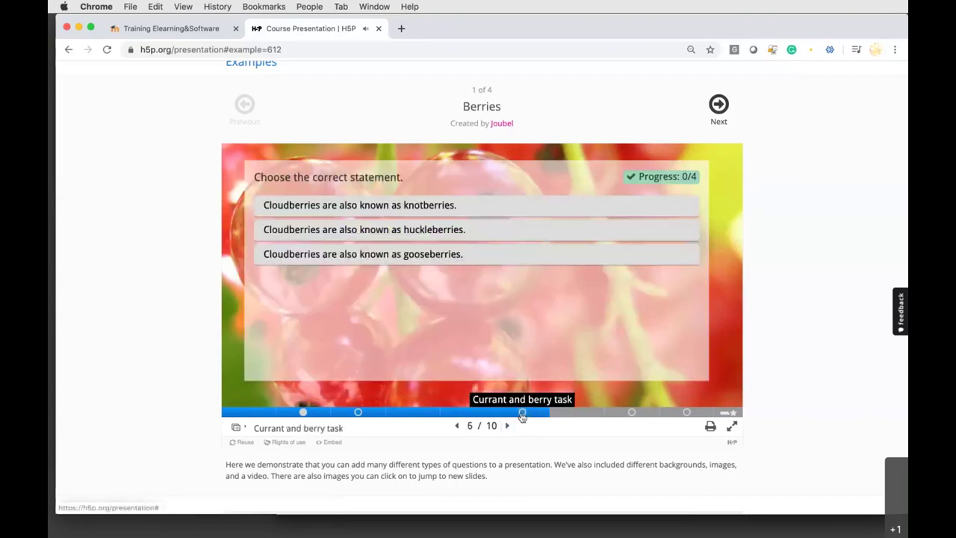
click(467, 207)
drag(463, 237, 445, 194)
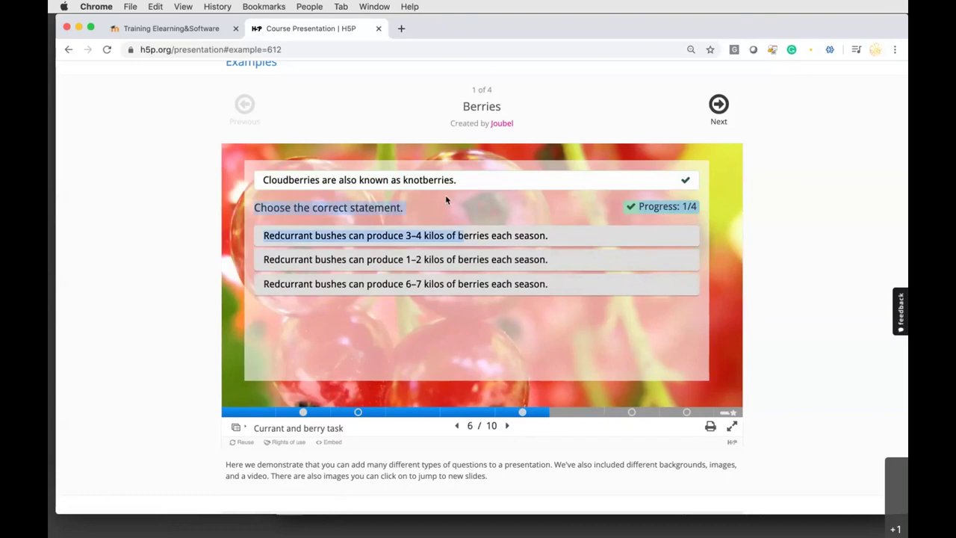
click(461, 261)
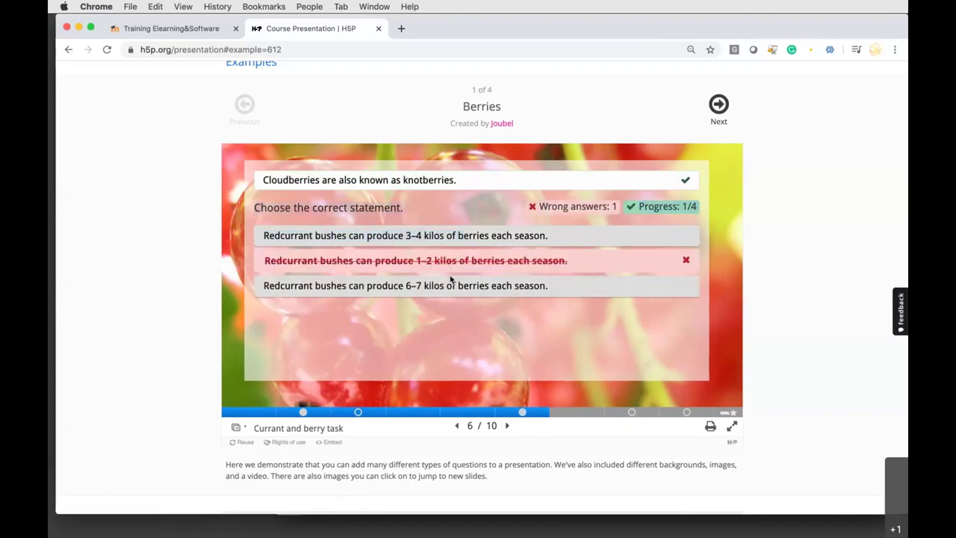
click(454, 286)
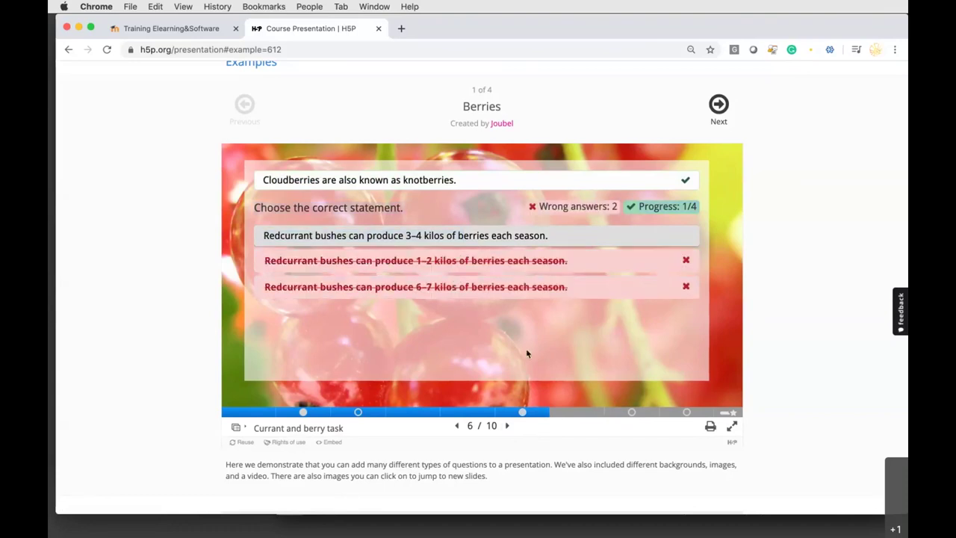
View the Blueberry and Blueberry task slides, then return to the featured content on the Examples and Downloads page
click(507, 427)
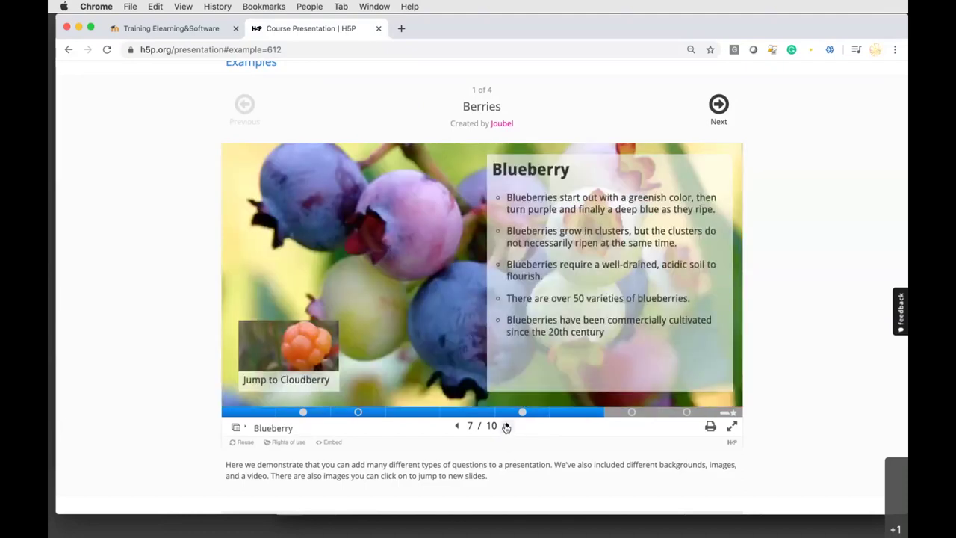
click(507, 427)
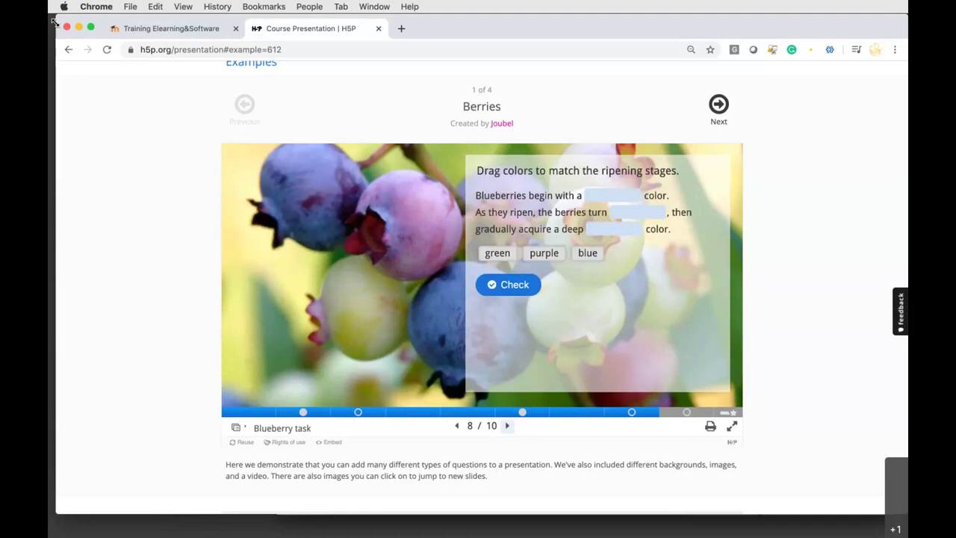
click(68, 49)
click(68, 49)
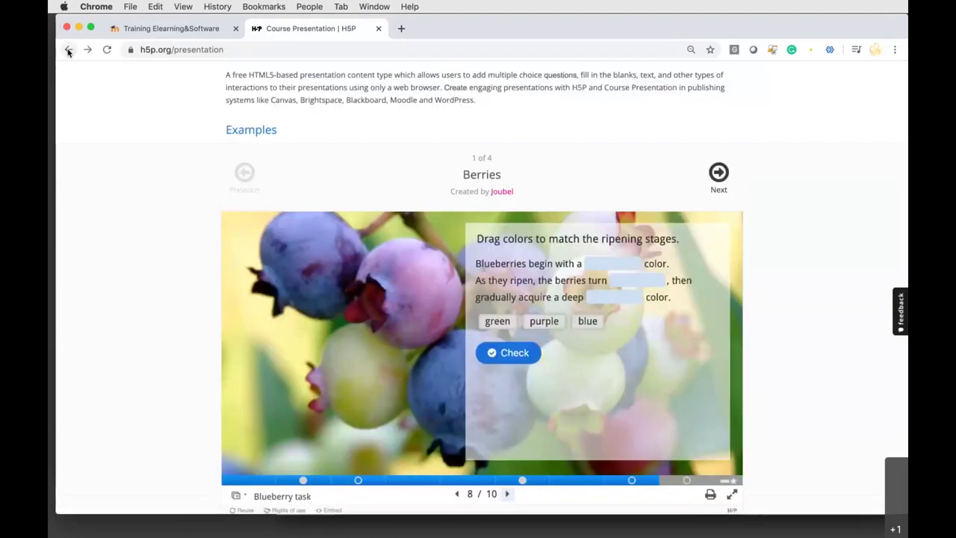
click(68, 51)
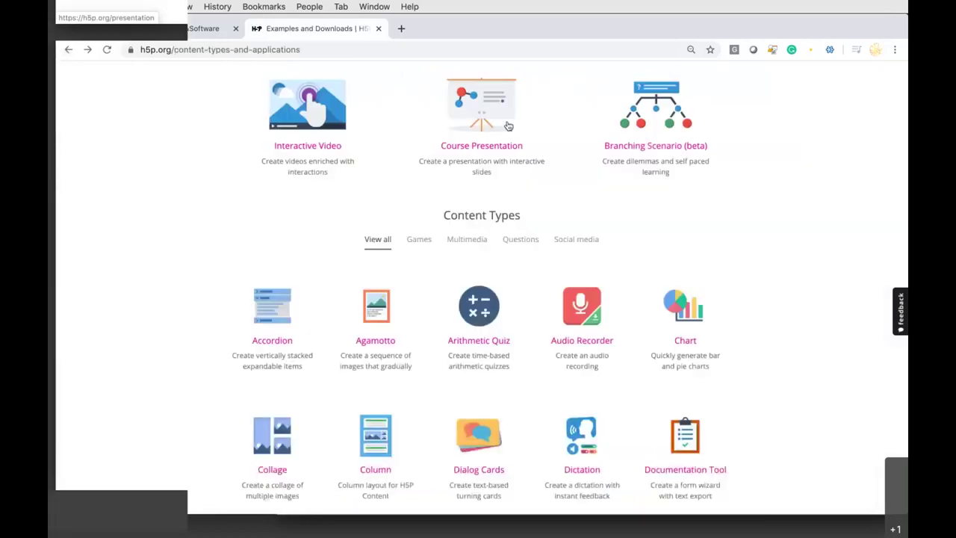
scroll(516, 126, up, 2)
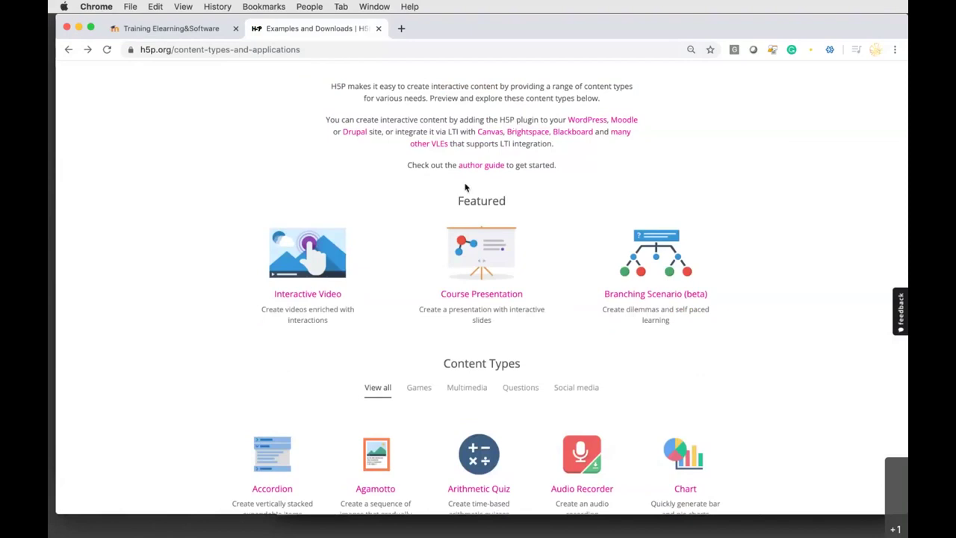
Open learningapps.org in a new browser tab and browse its exercises in the Matematică category
click(403, 29)
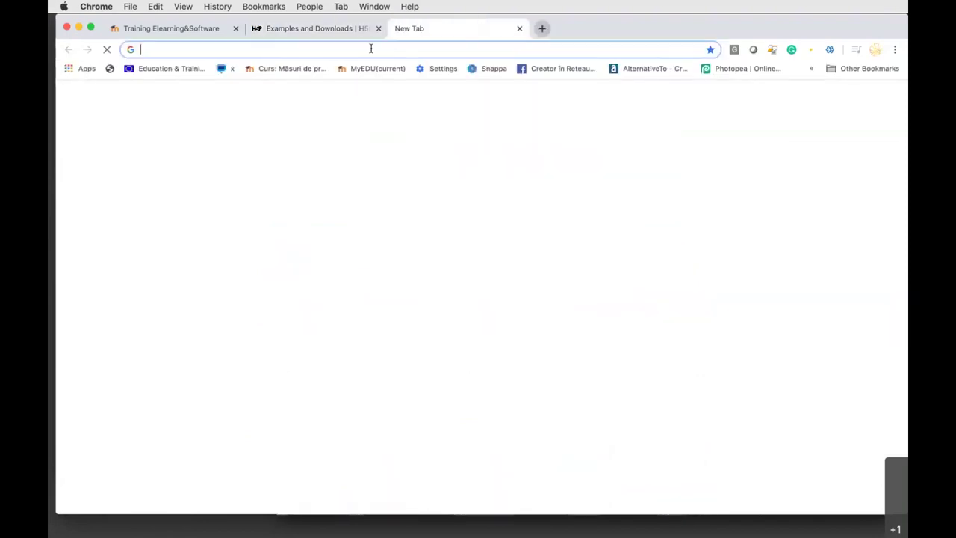
text(learning)
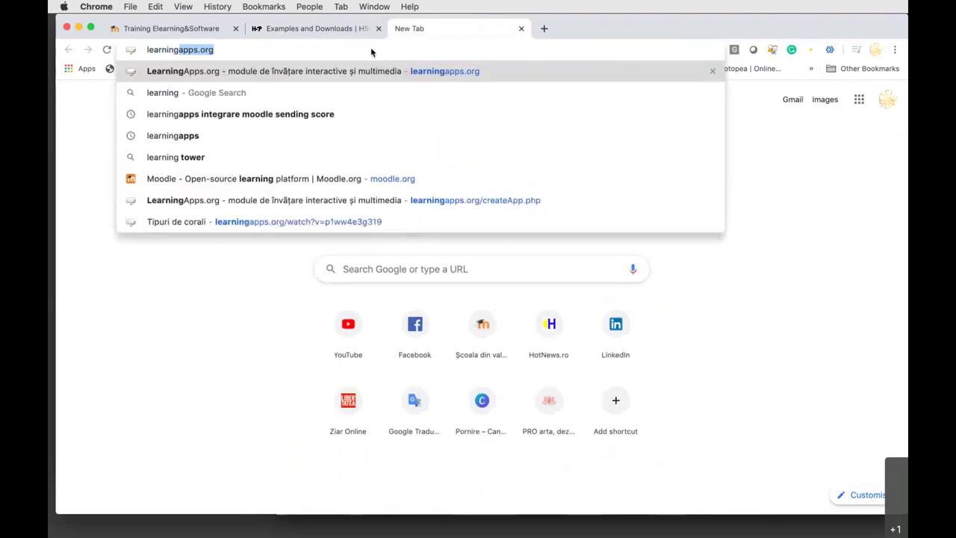
key(Return)
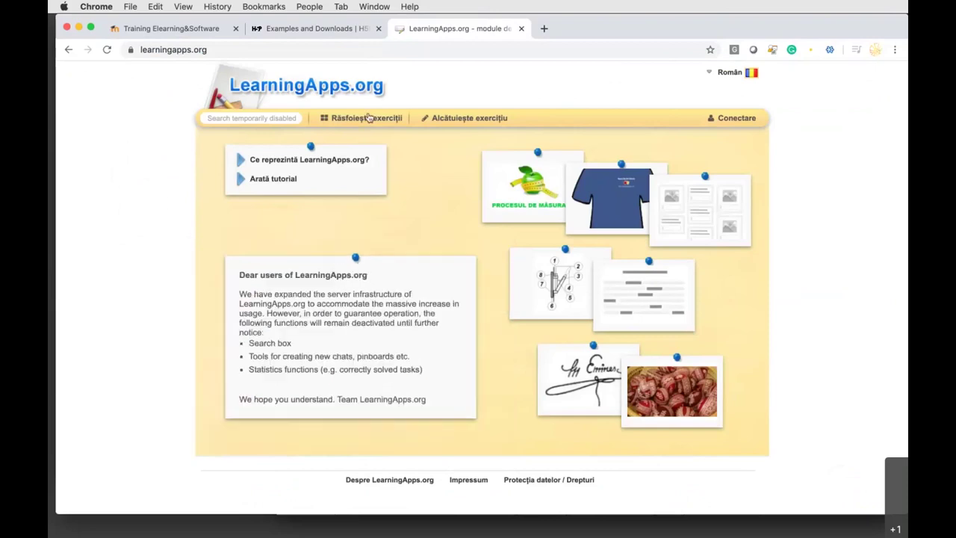
click(367, 120)
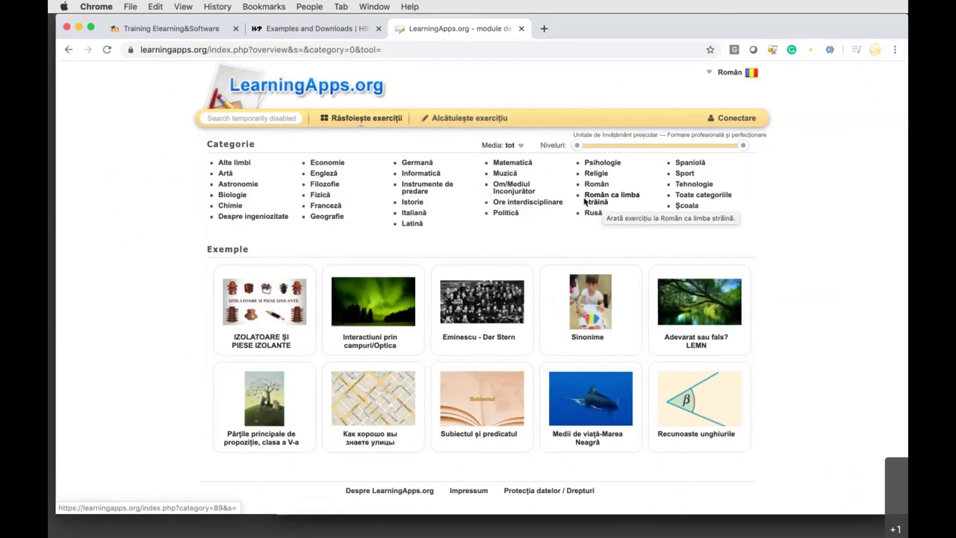
click(531, 163)
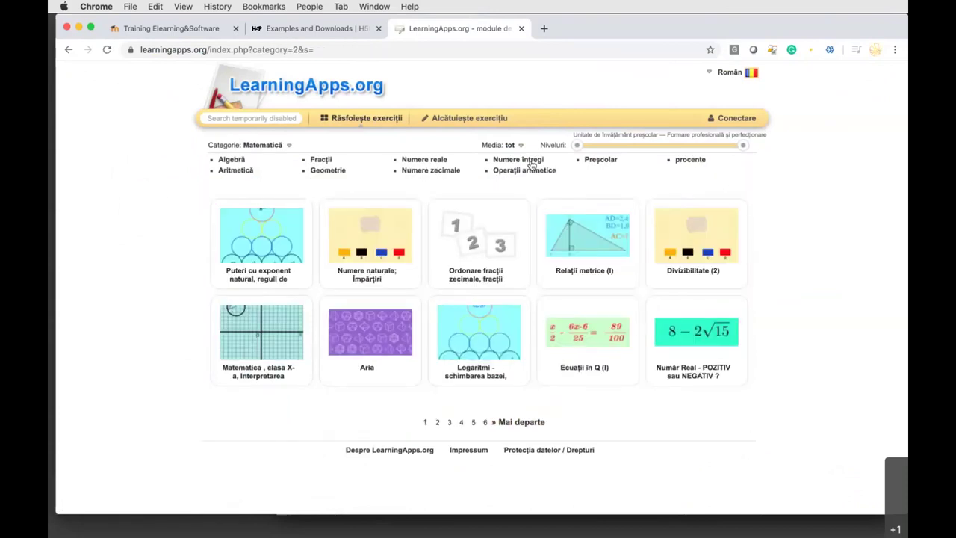
View the exercise on ordering decimal fractions, ordinary fractions and percentages, then return to the Matematică exercises
mouse_move(513, 261)
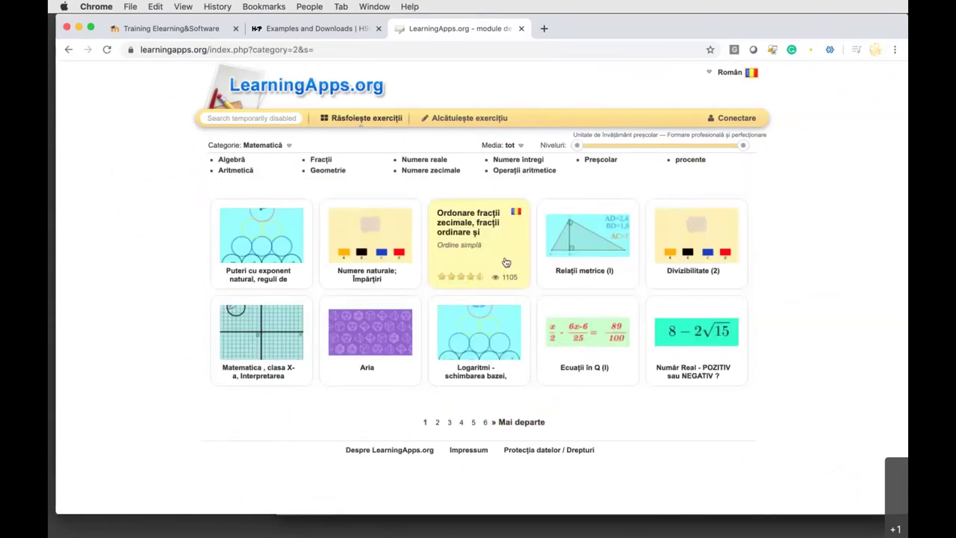
click(487, 251)
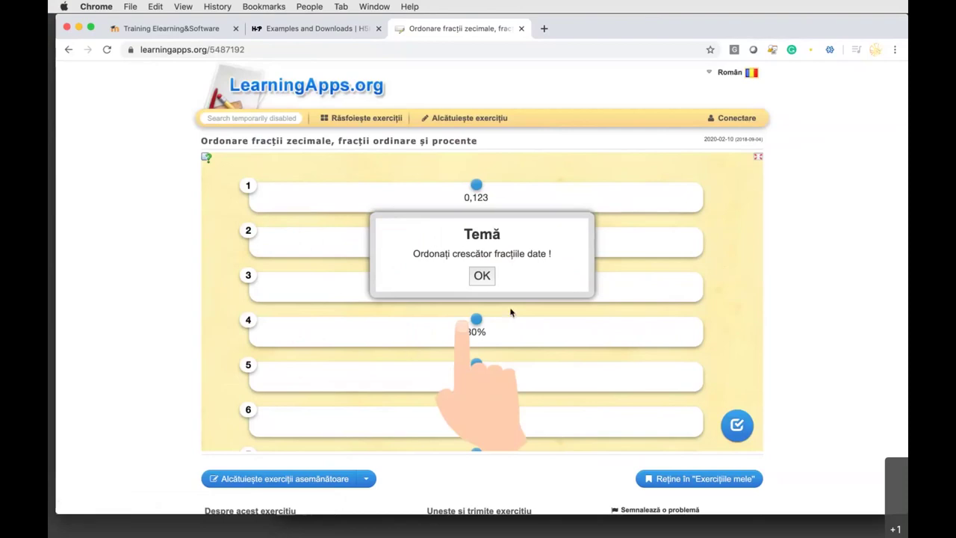
click(68, 49)
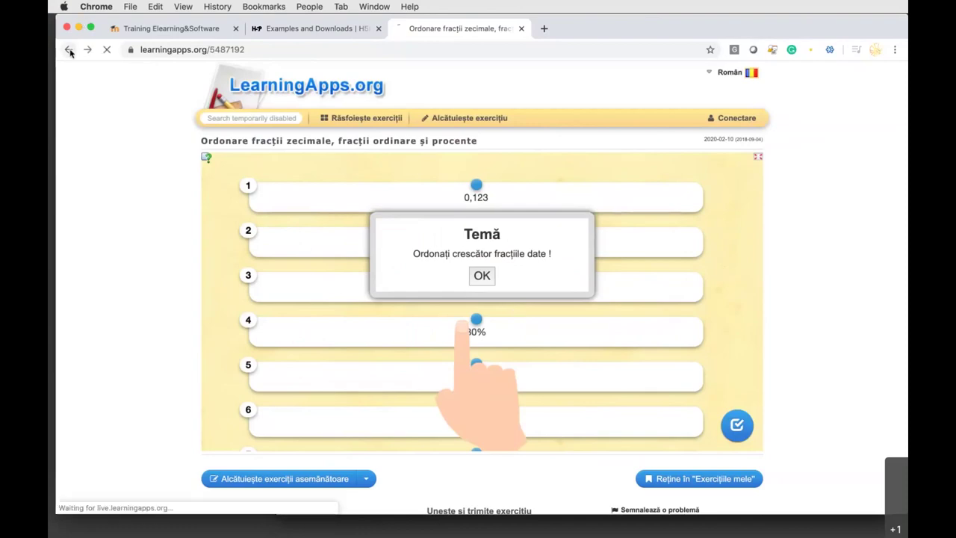
Show the list of interface languages available on LearningApps.org
mouse_move(370, 213)
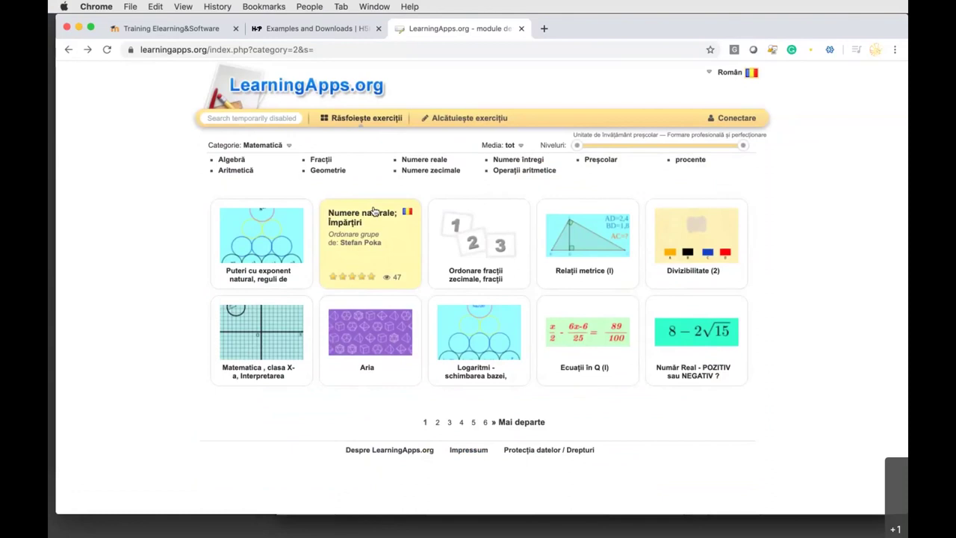
click(711, 74)
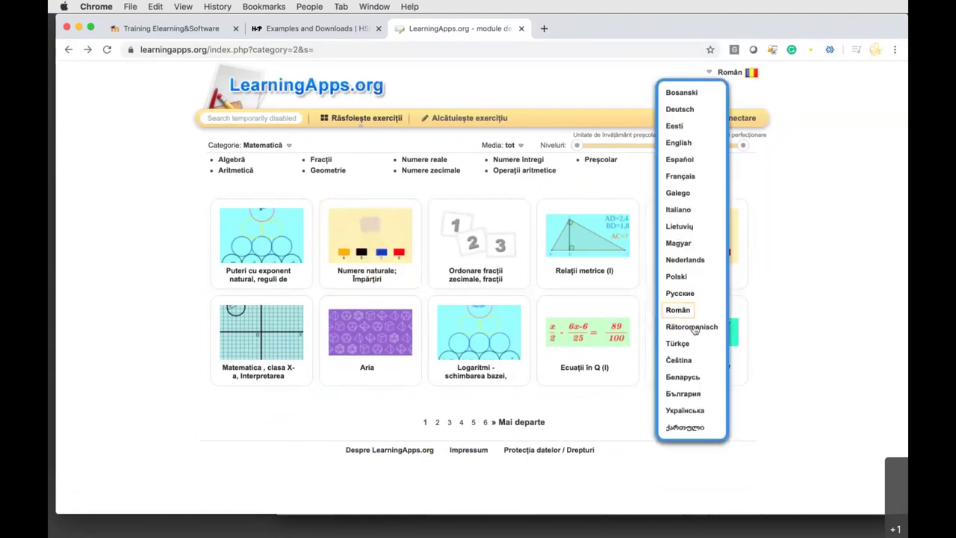
scroll(696, 336, down, 1)
Switch to the Training Elearning&Software Moodle site and open the Dezvoltator de eLearning course from the course catalogue
click(303, 29)
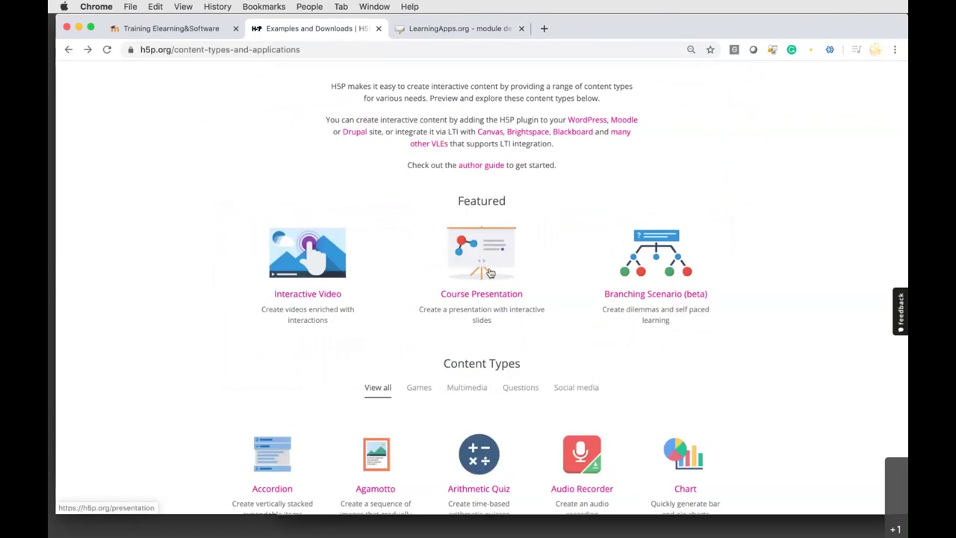
click(191, 30)
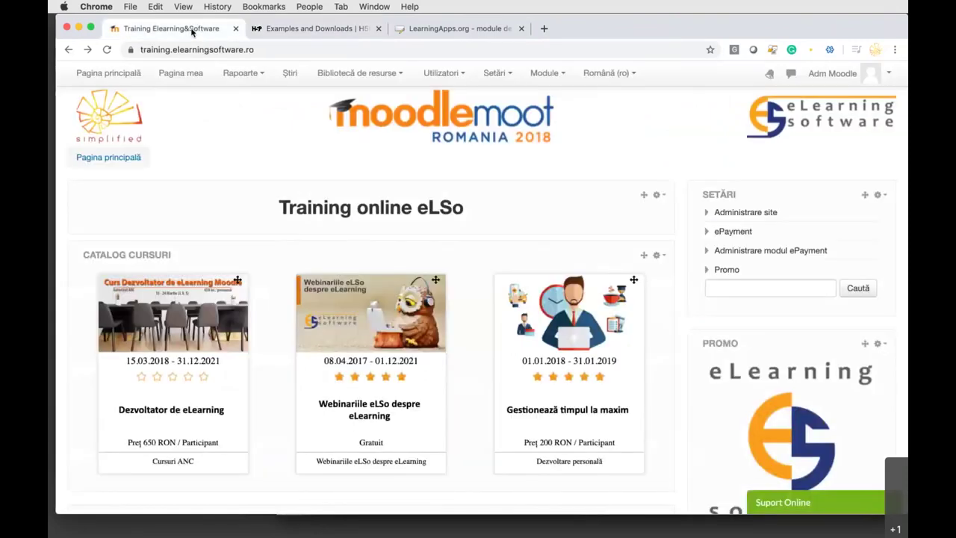
click(212, 333)
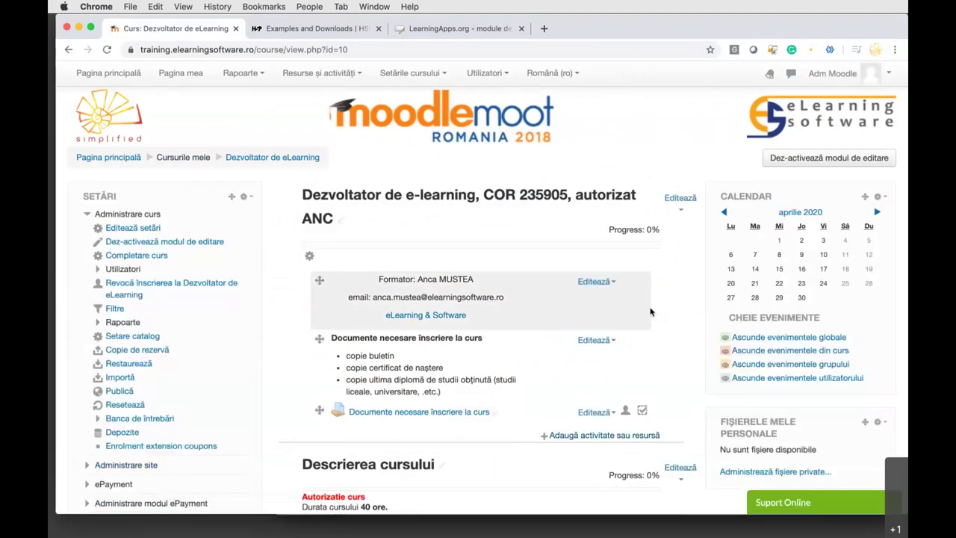
Examine the course page's trainer details, required enrolment documents and Descrierea cursului section
scroll(650, 312, down, 2)
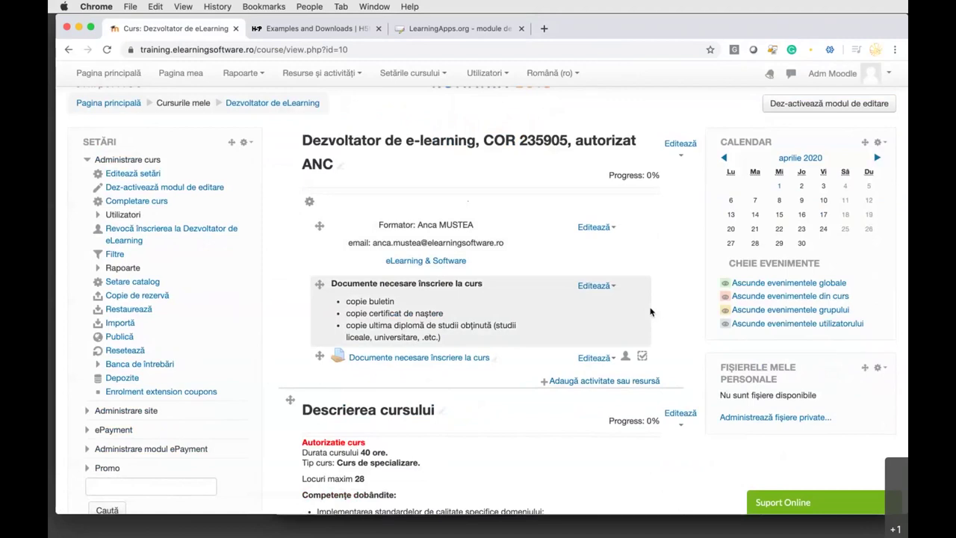
scroll(649, 312, down, 4)
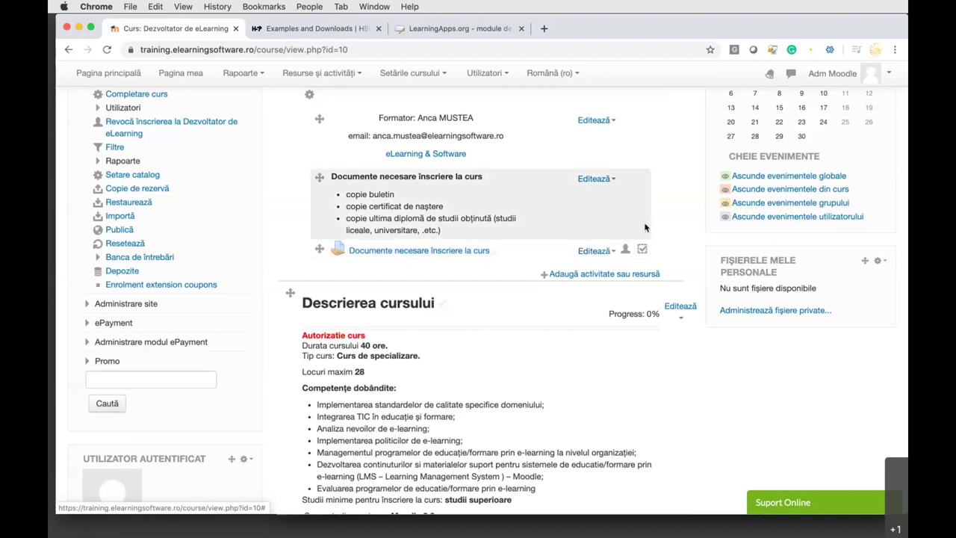
scroll(646, 226, up, 2)
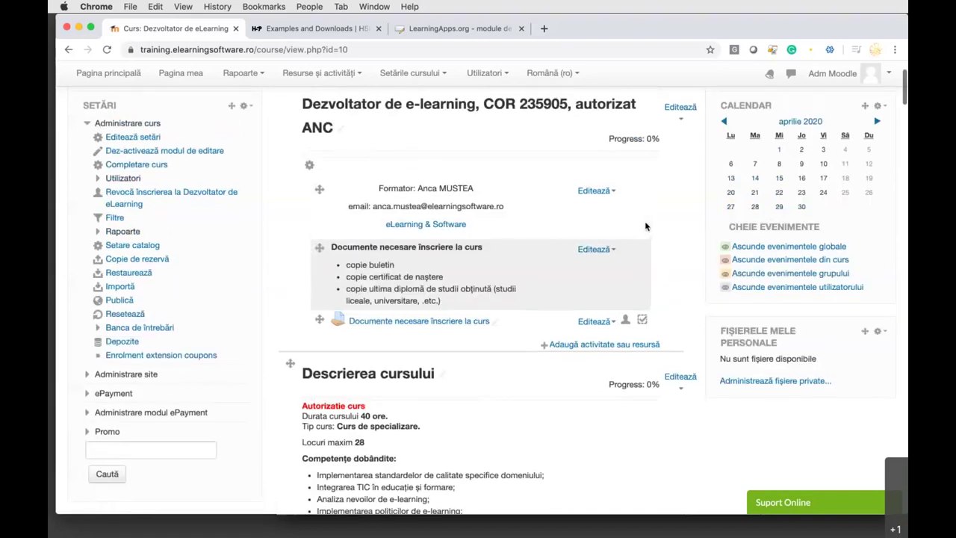
scroll(646, 227, down, 5)
scroll(593, 231, down, 3)
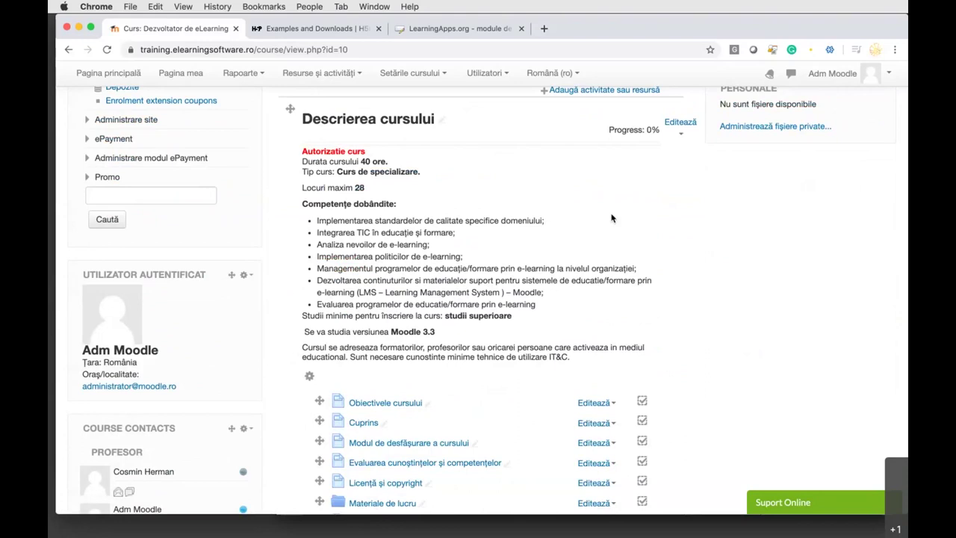
scroll(511, 269, down, 2)
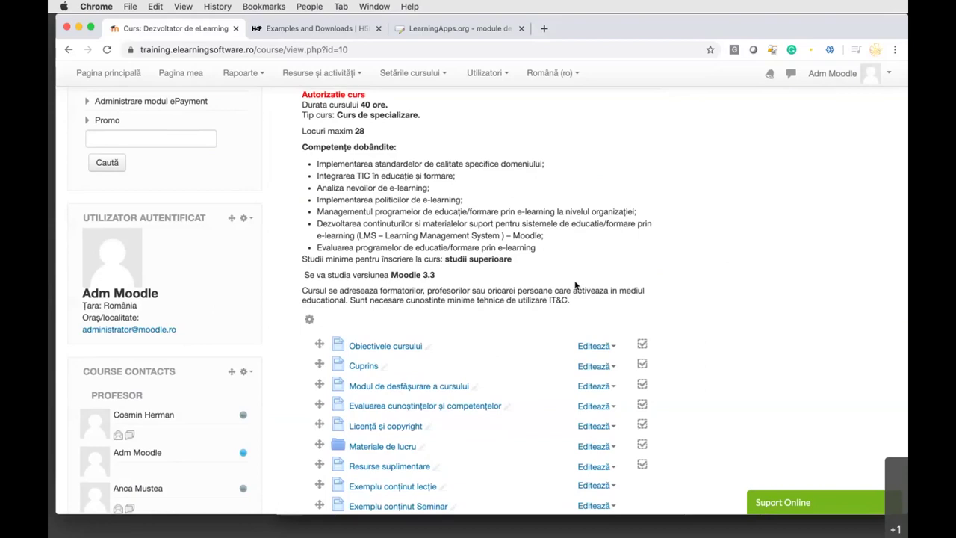
Highlight the course description text from the course duration to the target audience, then clear the selection
drag(301, 108, 578, 299)
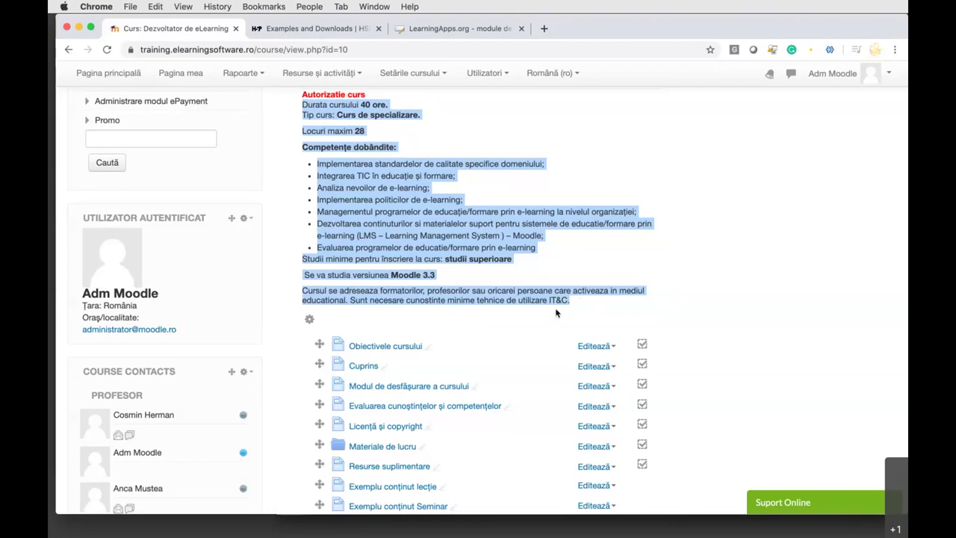
click(520, 223)
scroll(521, 224, down, 1)
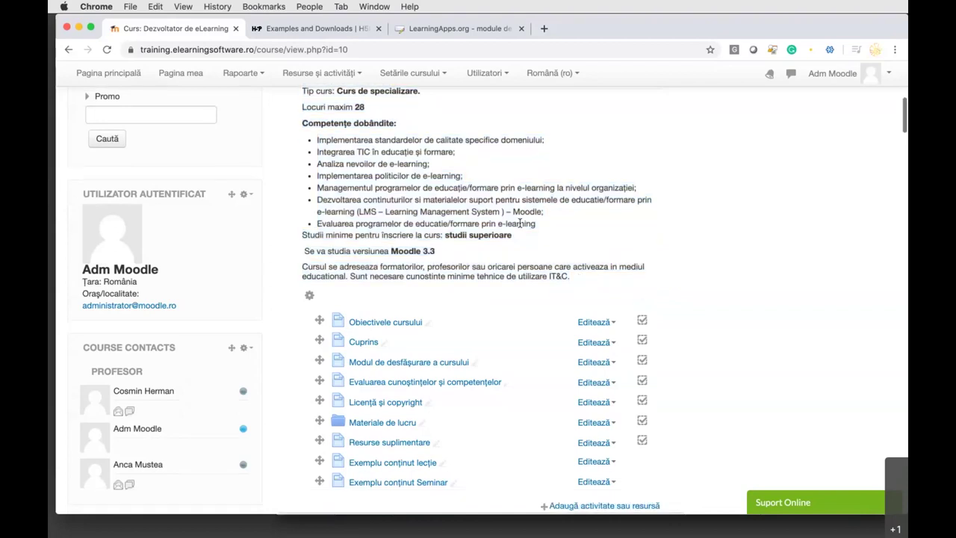
Review the course page again from its title and trainer details down to the competences in Descrierea cursului
scroll(521, 223, up, 10)
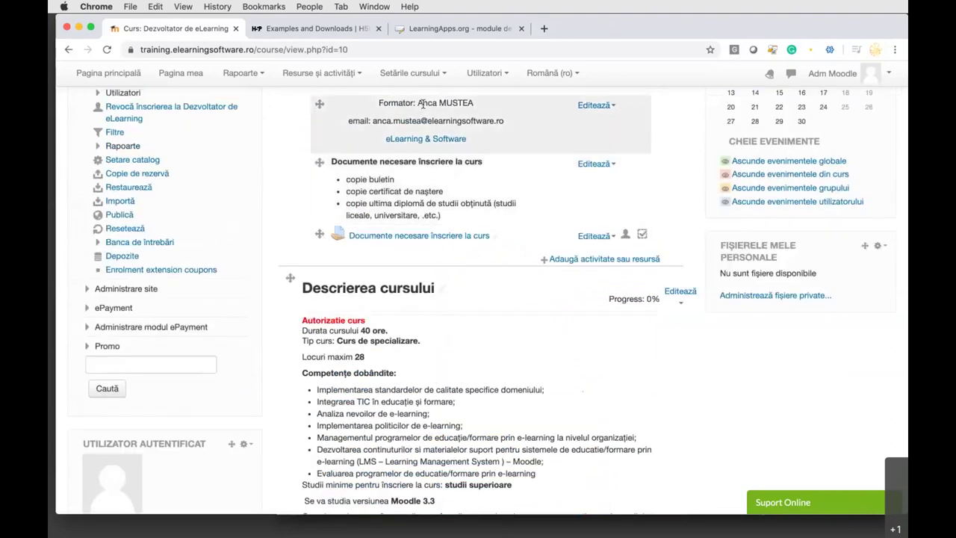
scroll(453, 195, up, 1)
scroll(453, 196, up, 5)
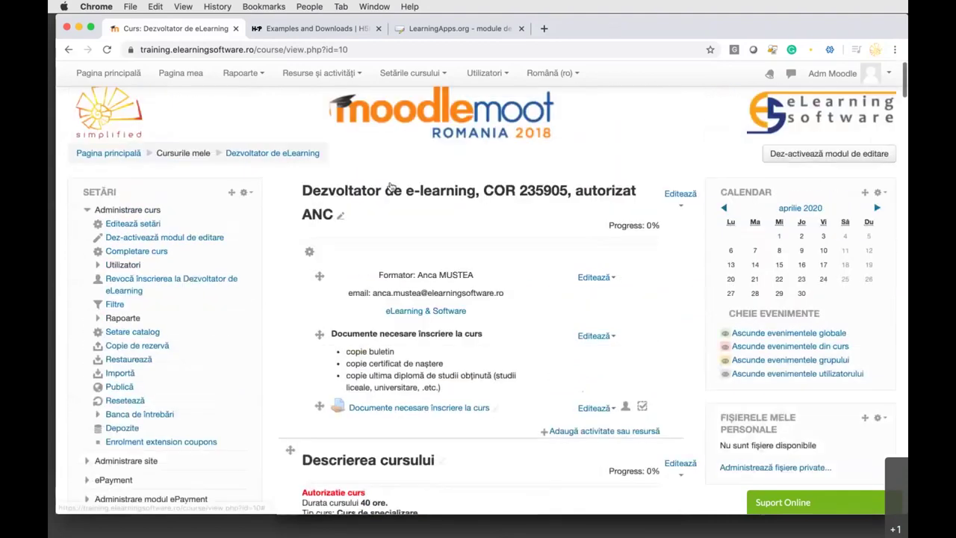
scroll(521, 234, down, 7)
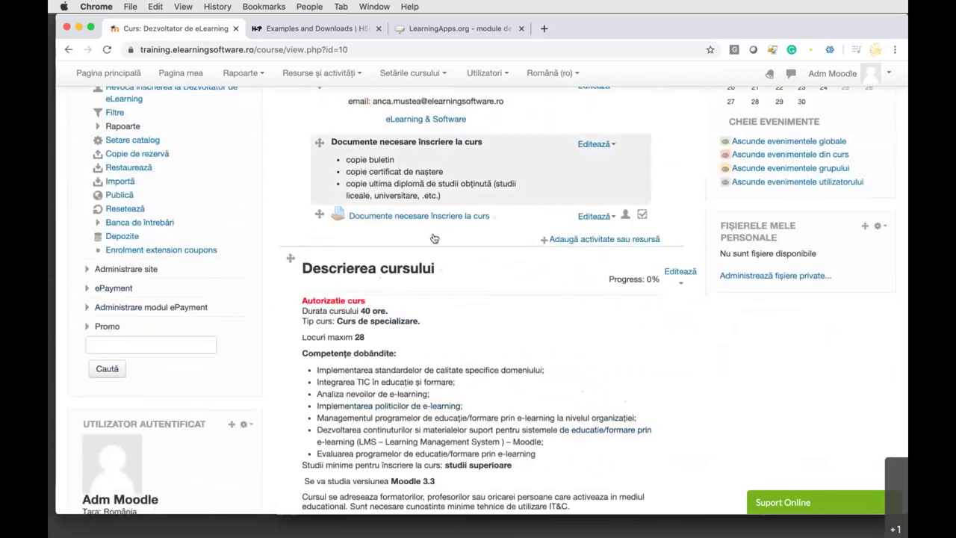
scroll(433, 237, down, 4)
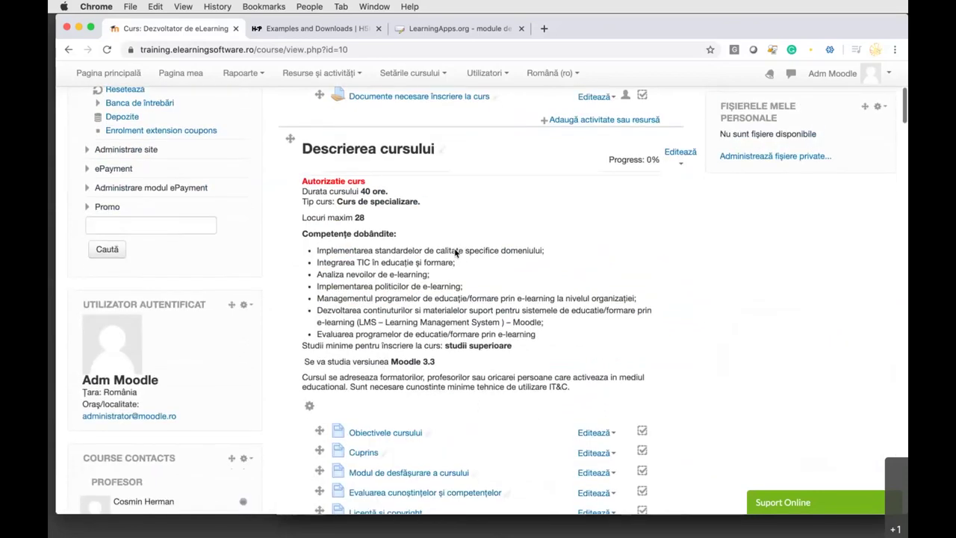
scroll(455, 252, up, 2)
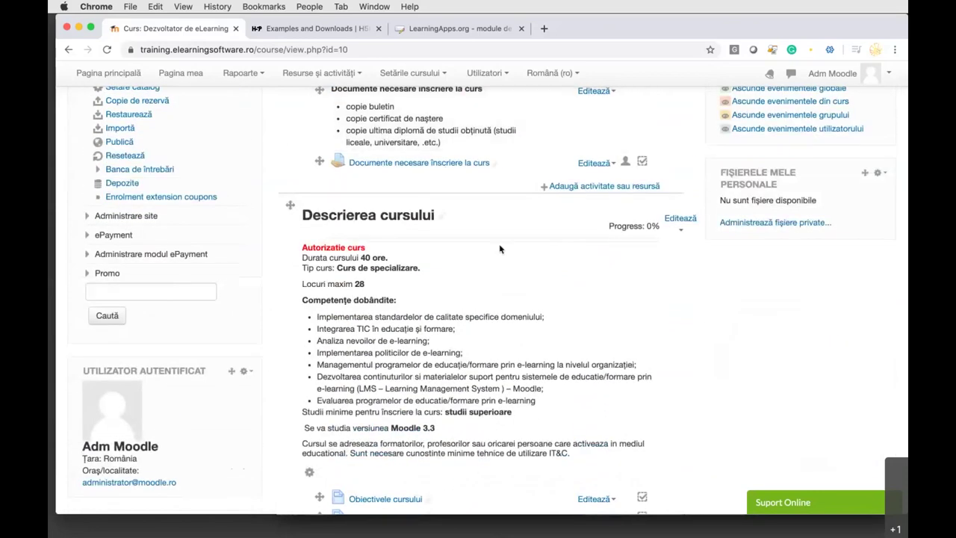
scroll(500, 249, down, 3)
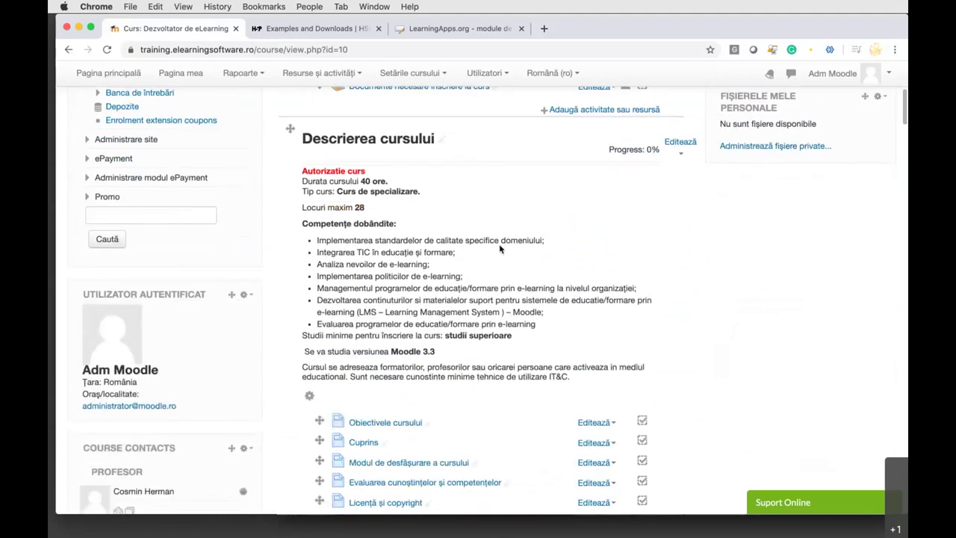
Open the Obiectivele cursului page, highlight its introduction and objectives, and return to the course page
scroll(501, 249, down, 5)
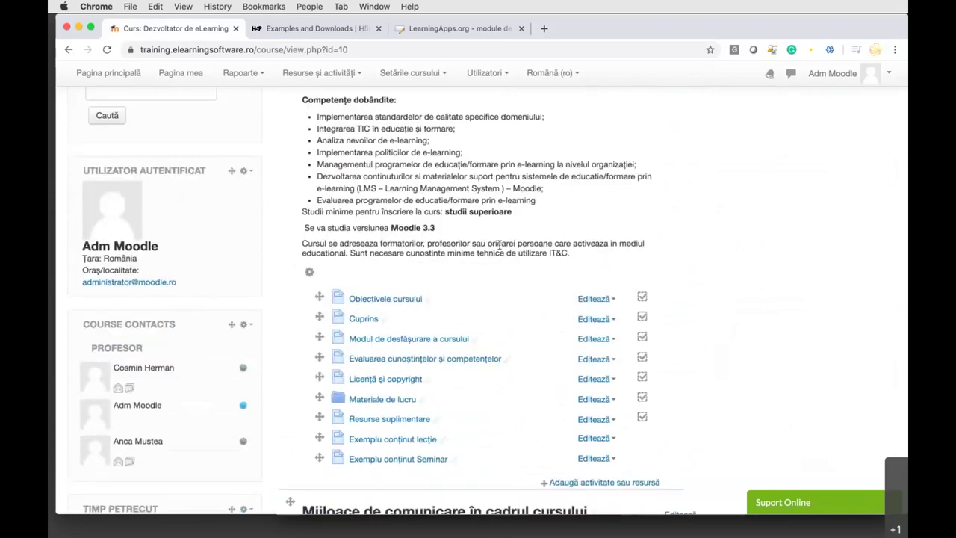
scroll(499, 245, down, 6)
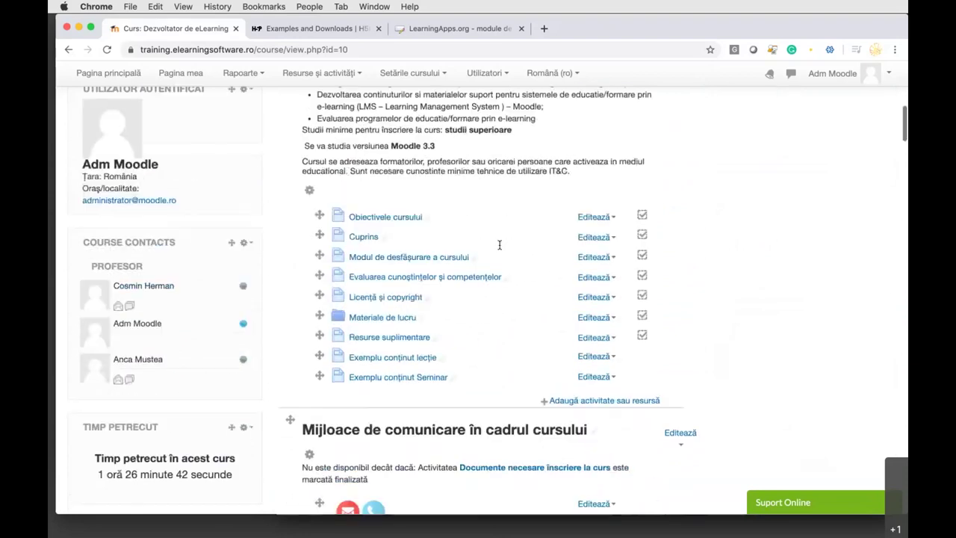
scroll(499, 245, down, 1)
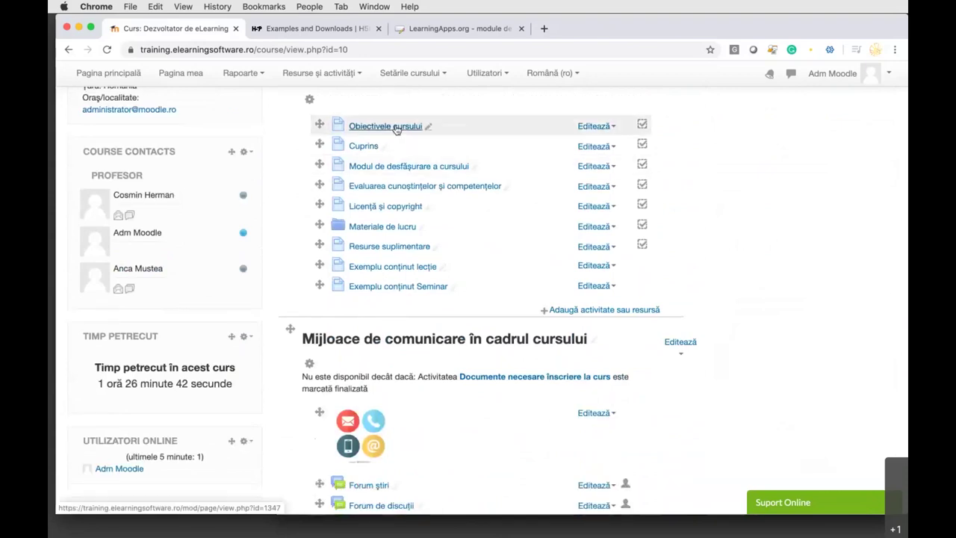
click(396, 127)
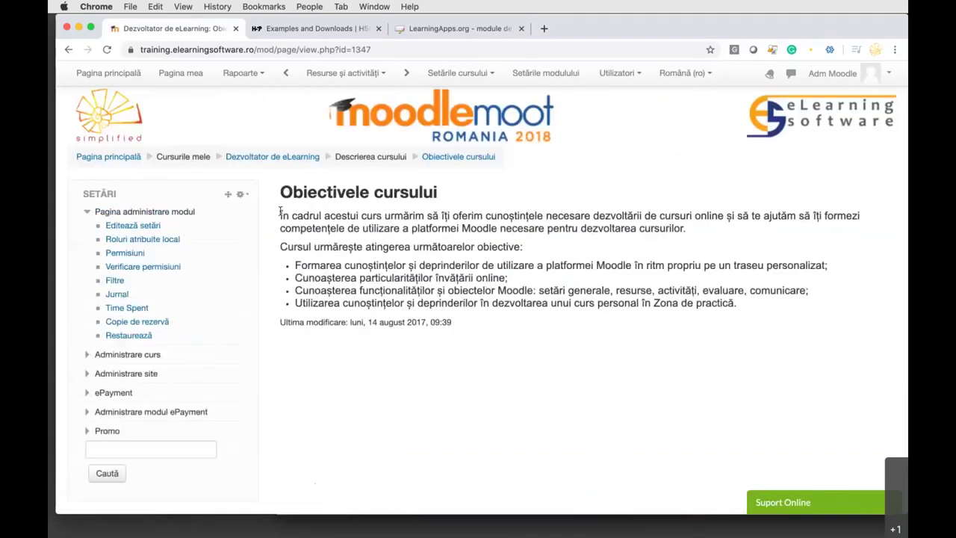
drag(280, 213, 554, 291)
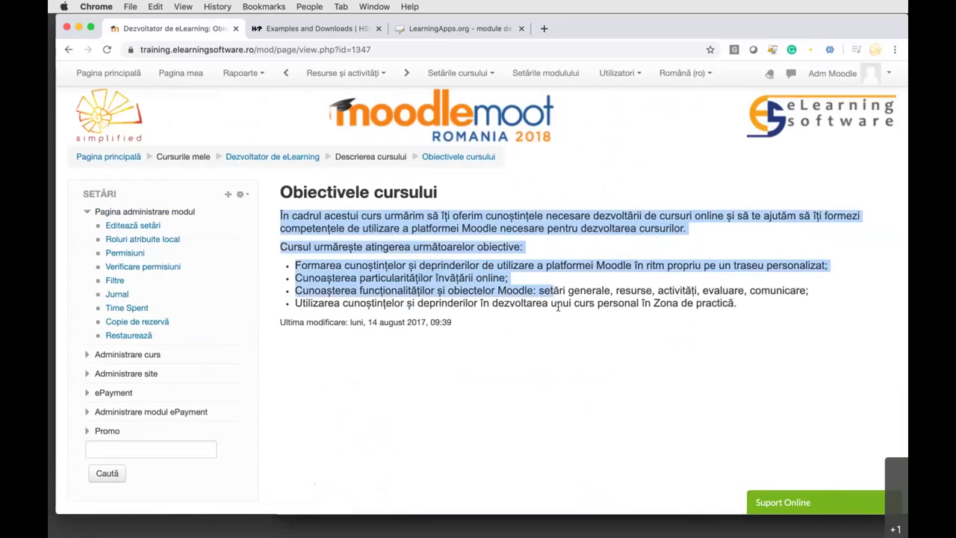
click(80, 61)
click(68, 49)
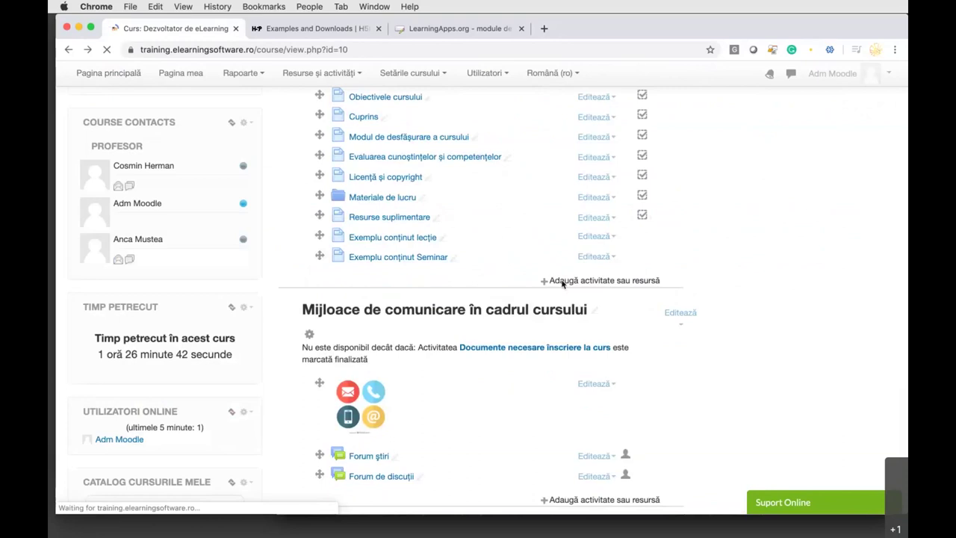
Open the activity and resource chooser for the Descrierea cursului section and examine its lists of resources and activities
scroll(567, 246, down, 3)
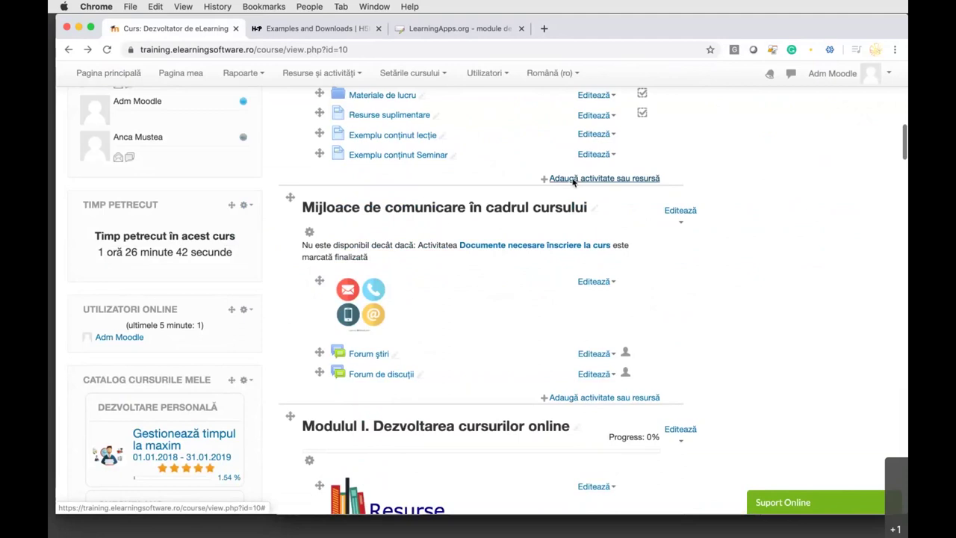
click(573, 181)
scroll(433, 263, down, 2)
scroll(433, 264, down, 5)
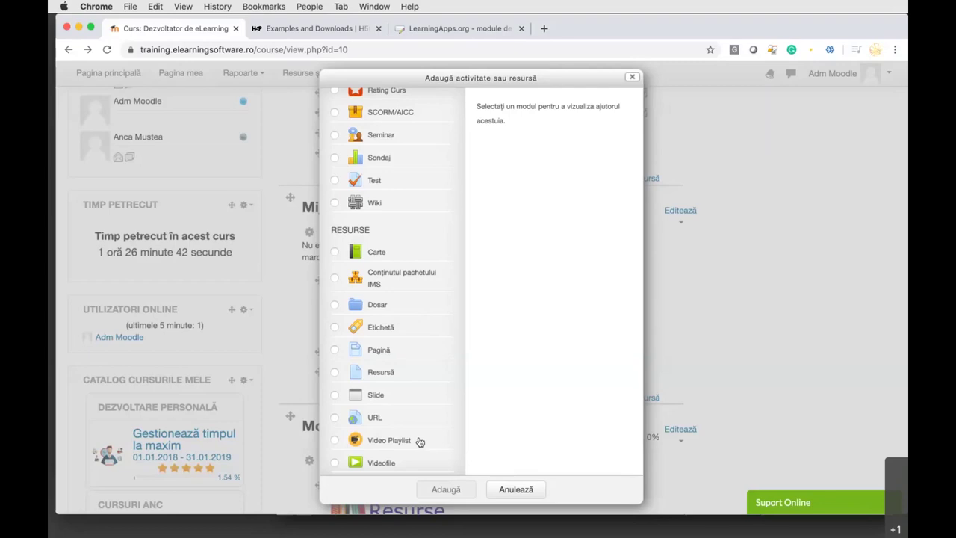
scroll(416, 350, up, 1)
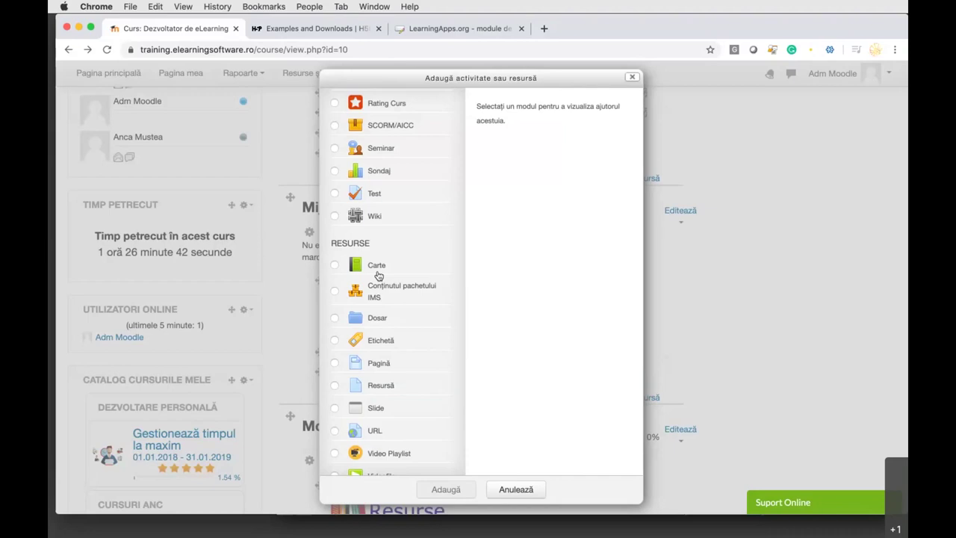
scroll(379, 276, up, 2)
scroll(379, 276, up, 10)
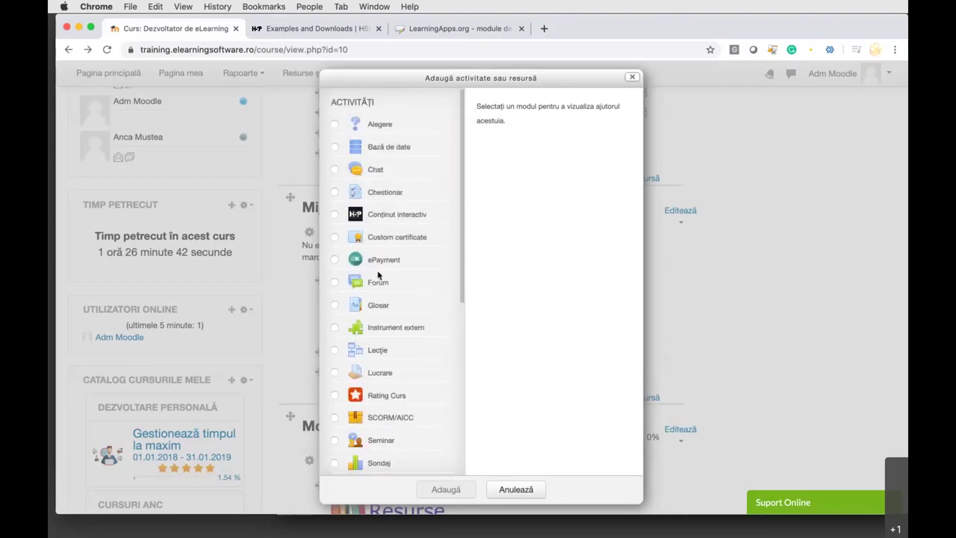
scroll(392, 293, down, 4)
scroll(392, 294, up, 4)
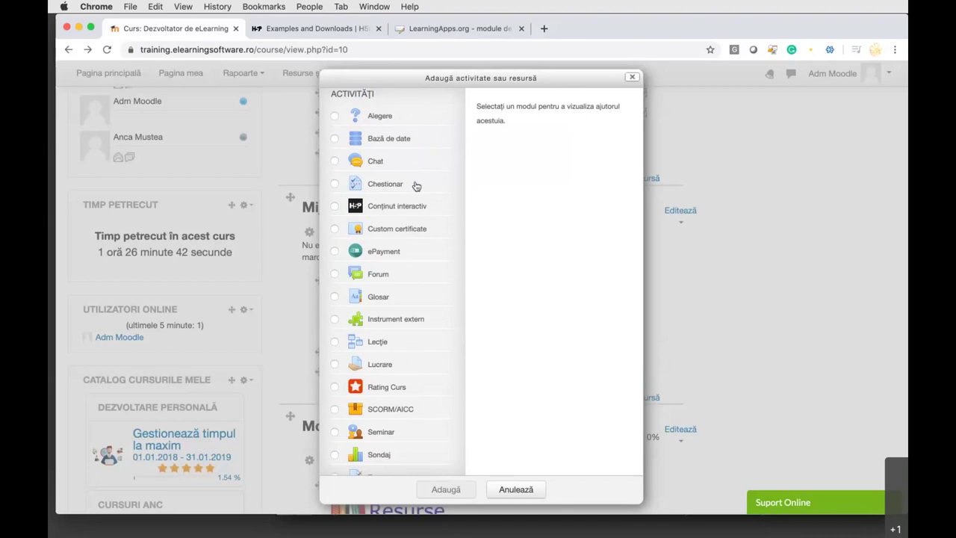
Highlight the Chestionar, Conținut interactiv, Forum, Lucrare and Test activities one after another, and close the chooser without adding anything
drag(416, 185, 357, 185)
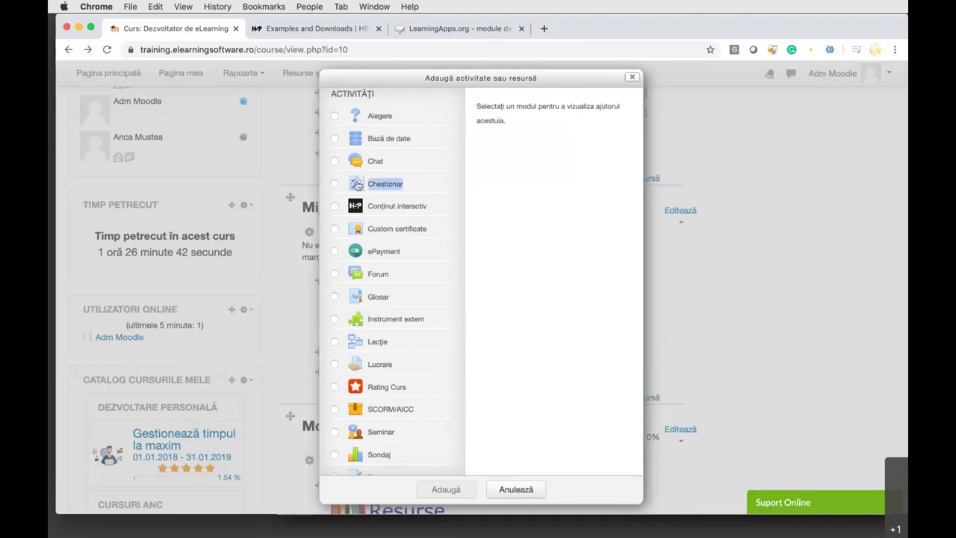
drag(428, 207, 354, 208)
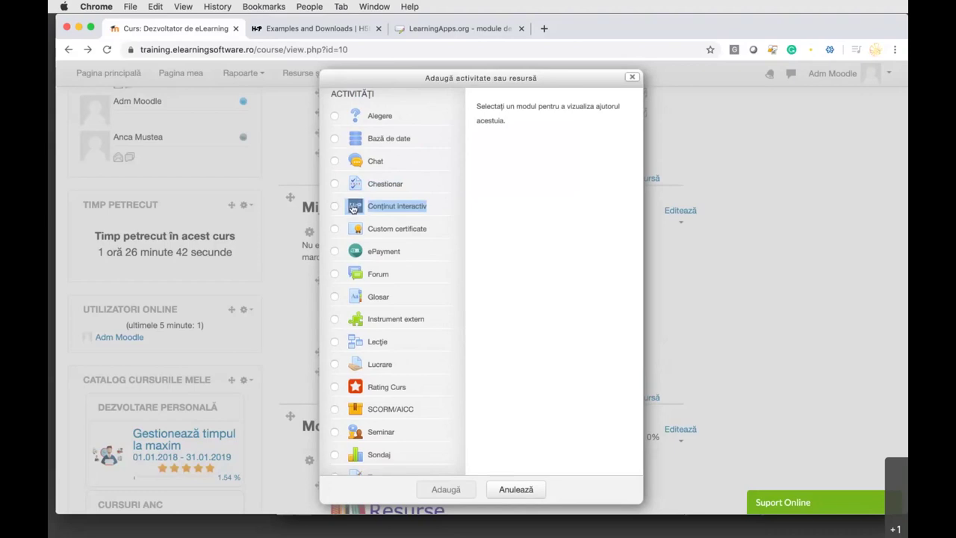
scroll(354, 208, down, 2)
scroll(354, 208, down, 3)
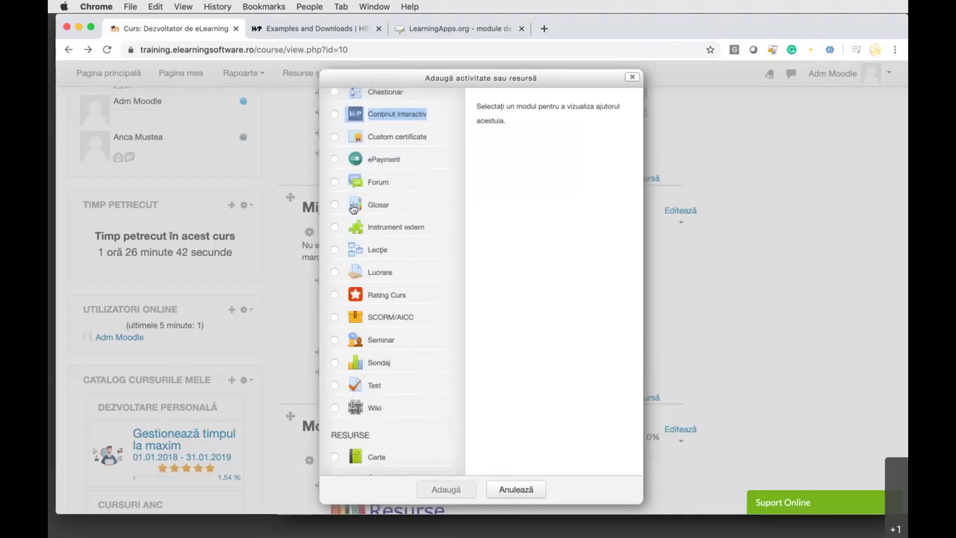
drag(354, 208, 349, 184)
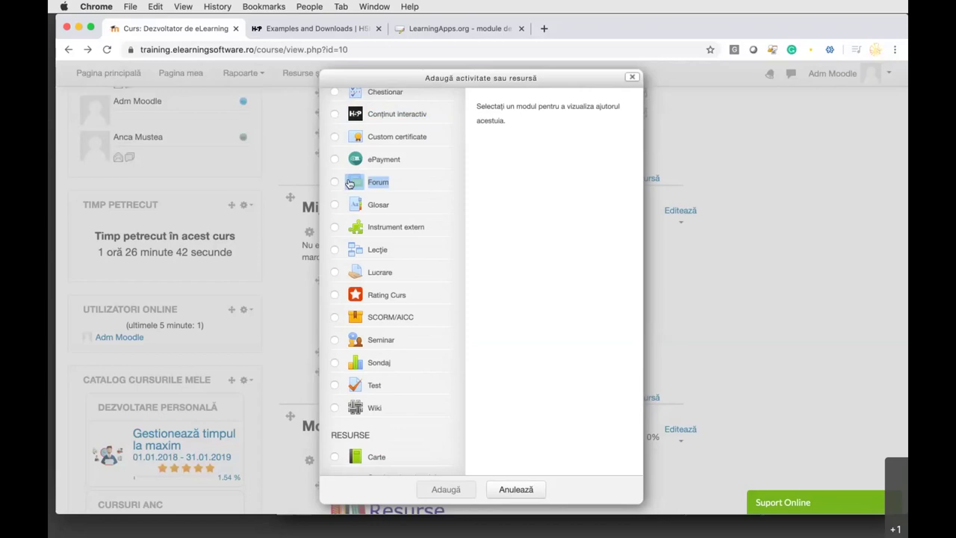
drag(410, 272, 358, 274)
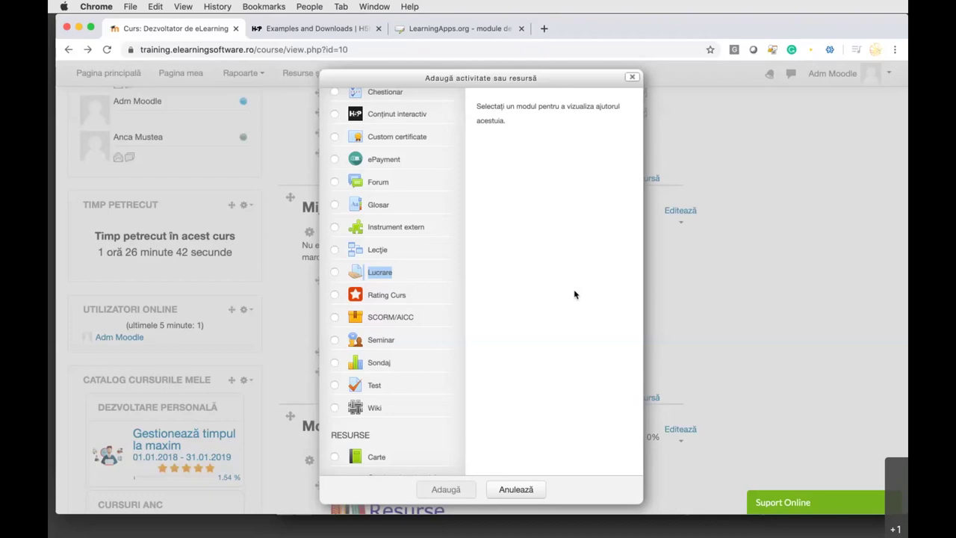
scroll(410, 291, down, 2)
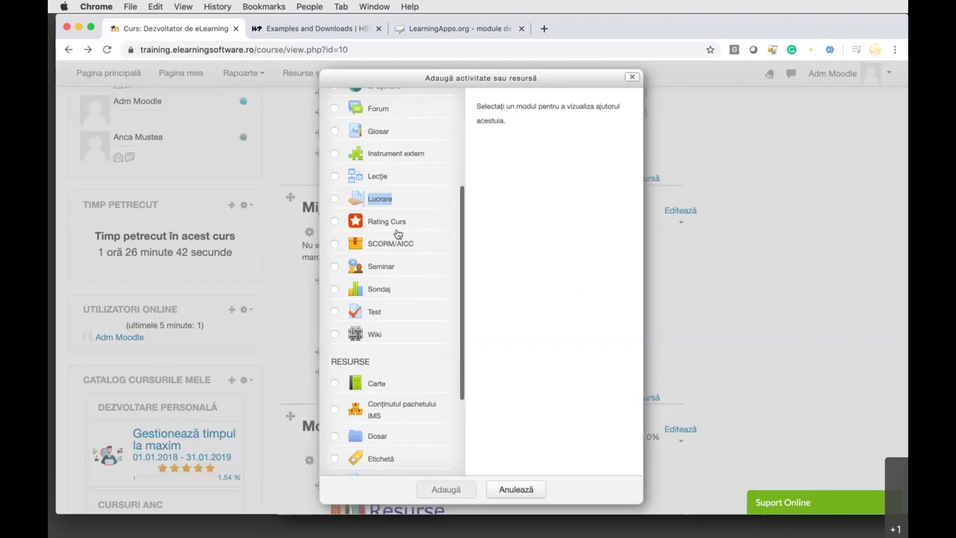
triple_click(397, 312)
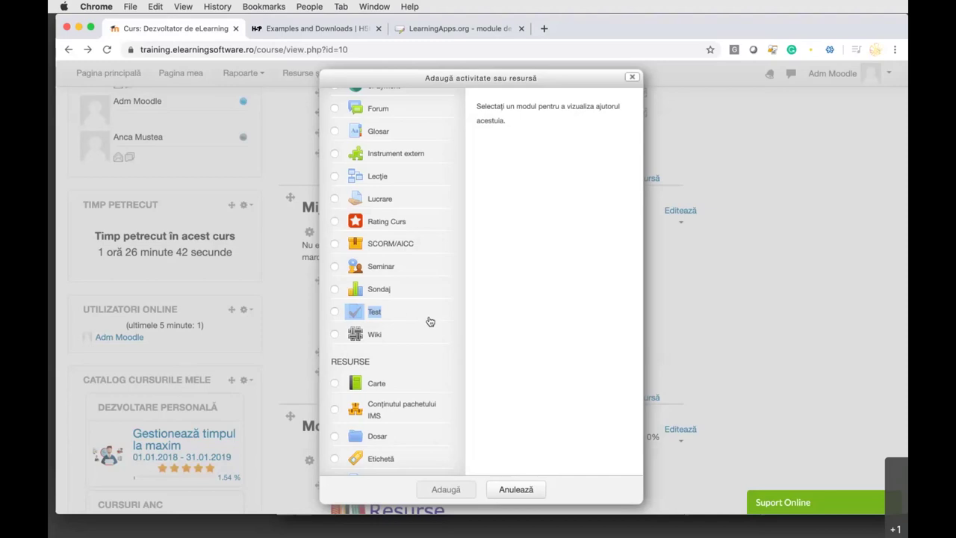
scroll(423, 198, up, 5)
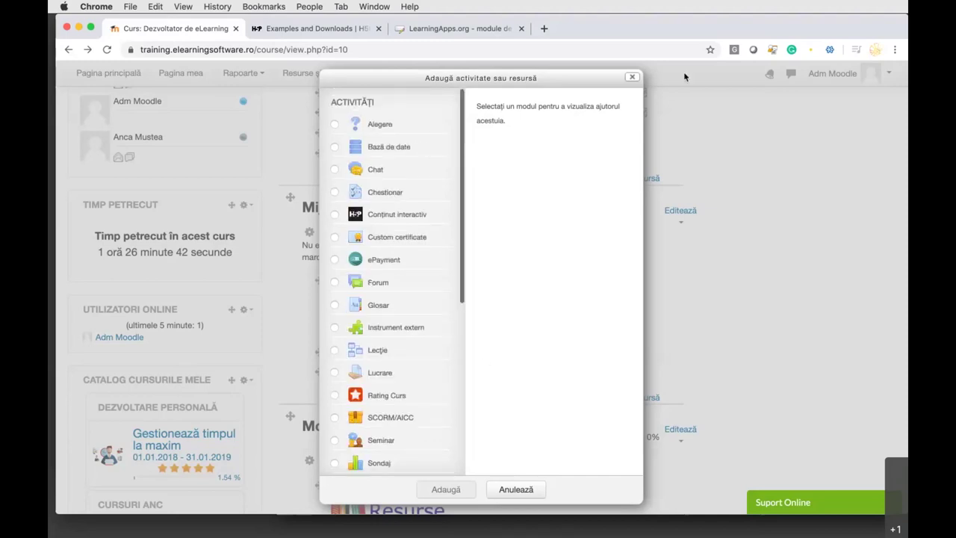
click(632, 77)
Examine the course sections from Mijloace de comunicare în cadrul cursului through the resources, activities and self-assessment test of Modulul I
scroll(520, 186, up, 4)
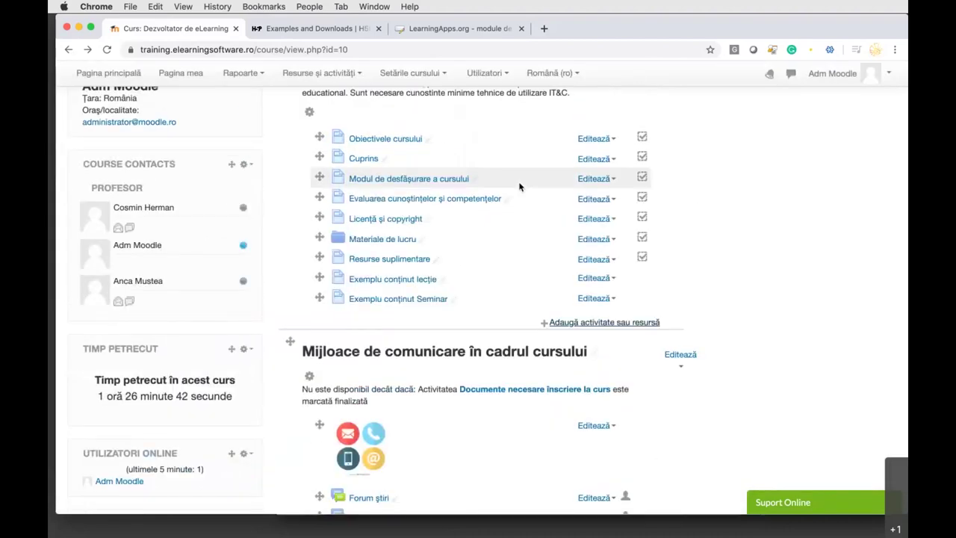
scroll(519, 187, down, 4)
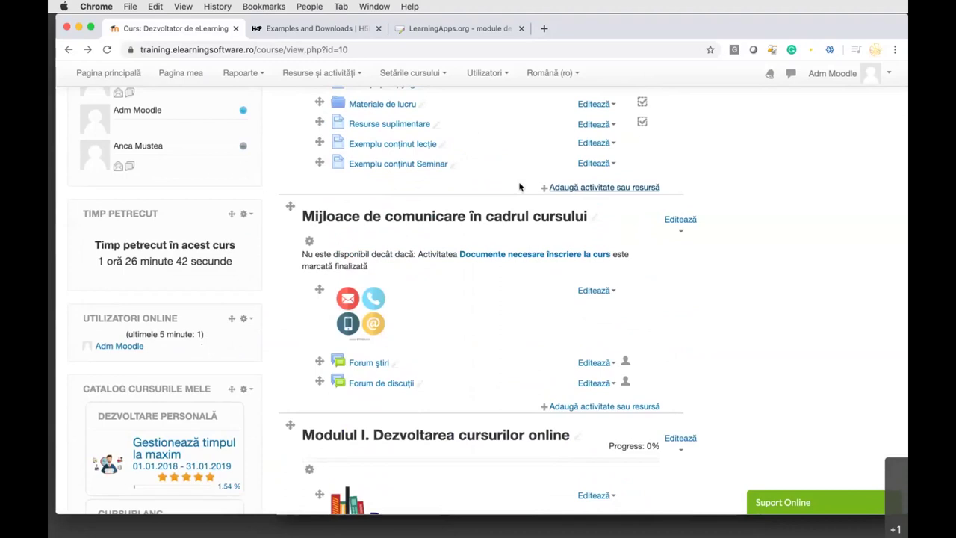
scroll(520, 186, down, 2)
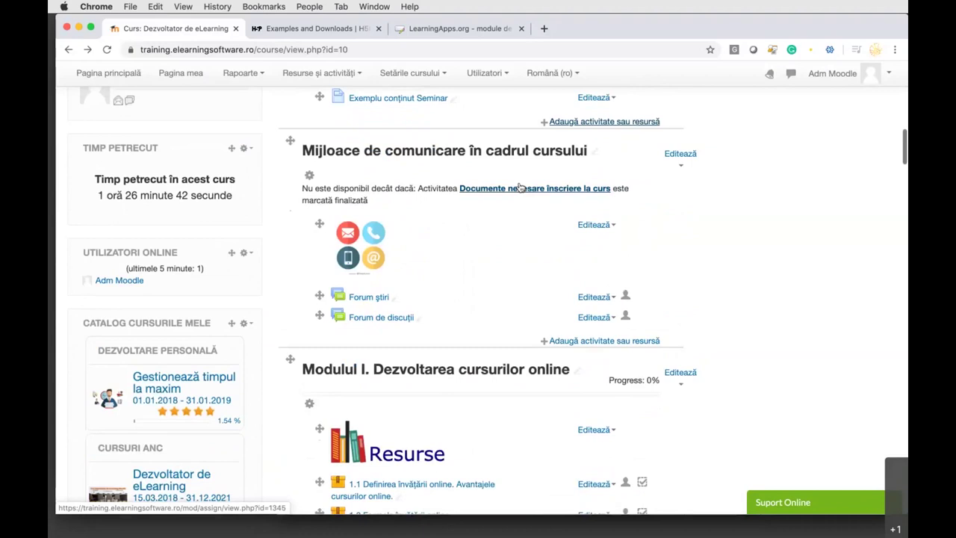
scroll(520, 186, down, 1)
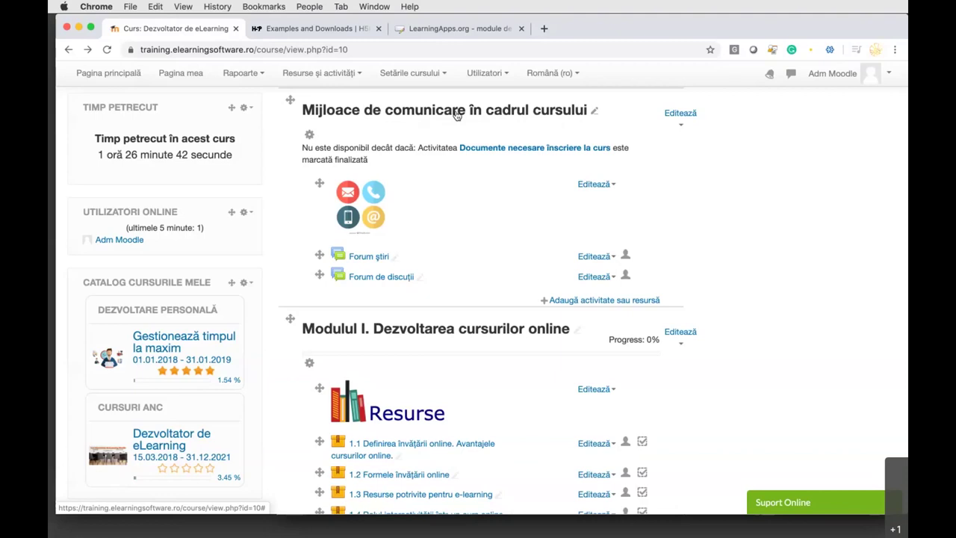
scroll(457, 113, down, 3)
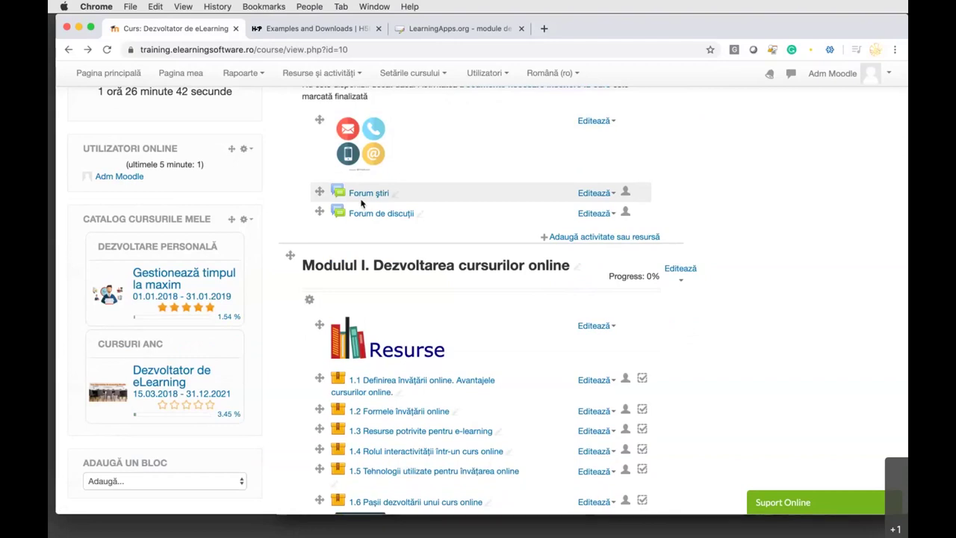
scroll(361, 202, down, 5)
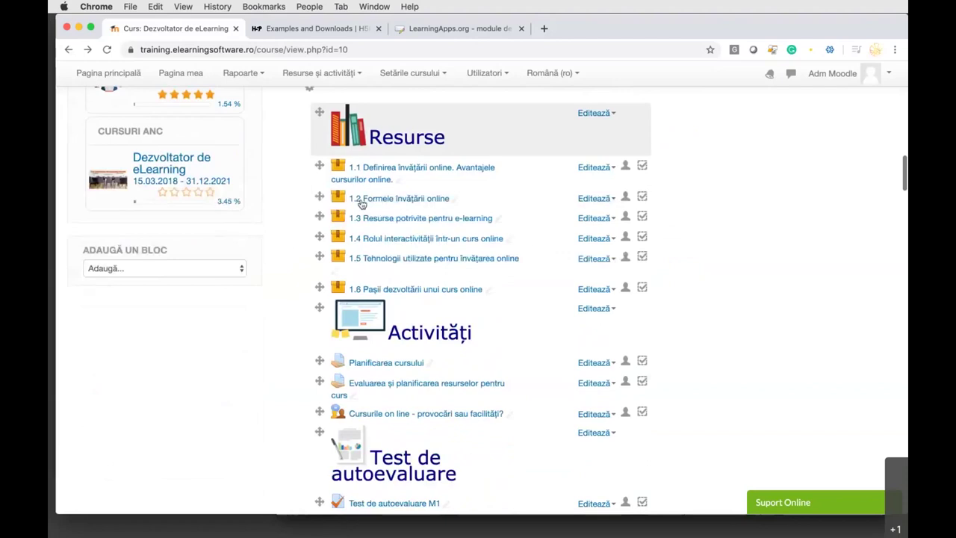
scroll(360, 202, down, 3)
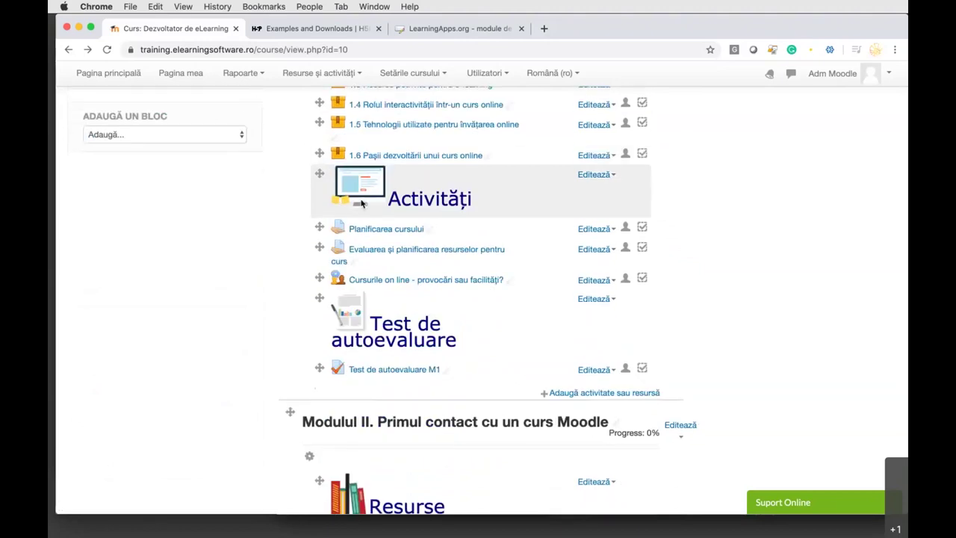
Start an attempt at Test de autoevaluare M1 and answer question 1 with "Alegerea modelului de învățare și designul instruirii"
click(396, 372)
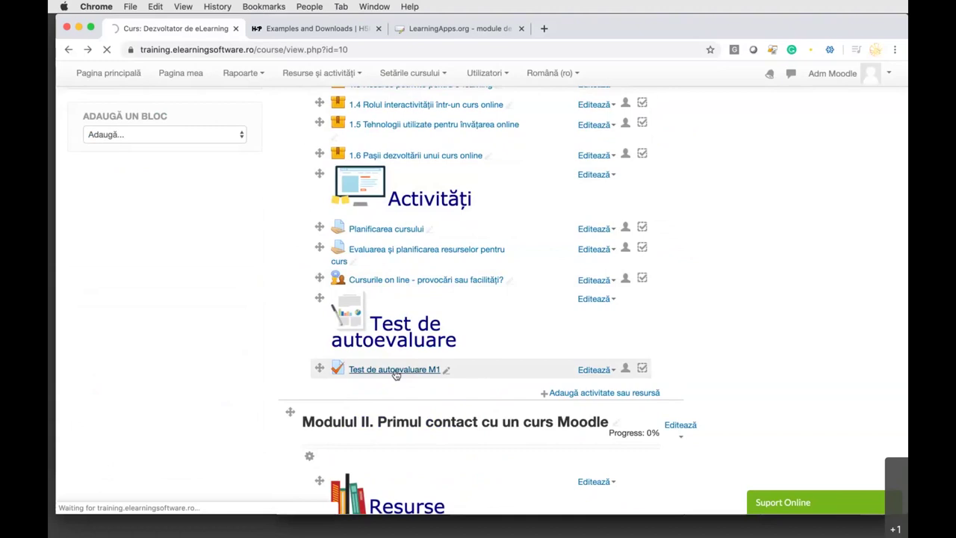
scroll(396, 373, down, 3)
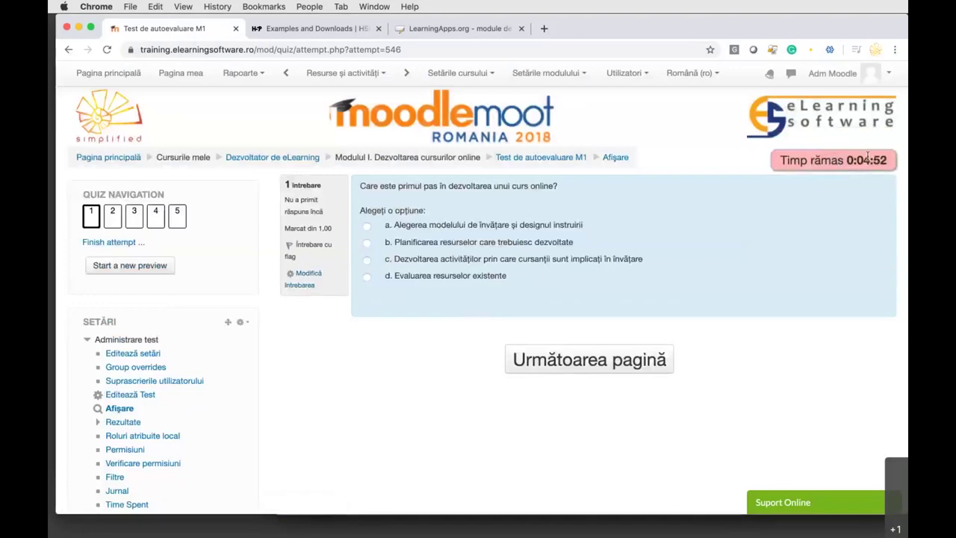
click(366, 227)
click(580, 359)
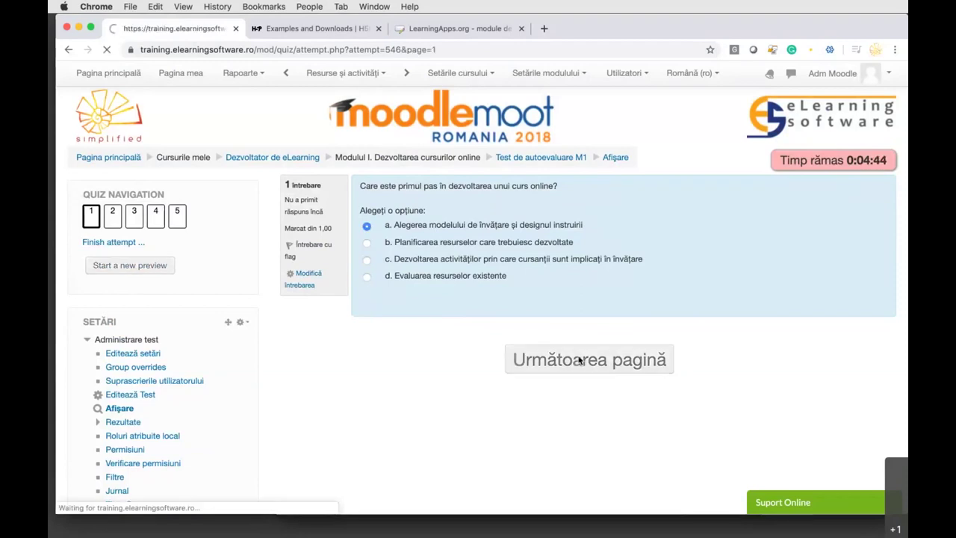
Answer questions 2 to 5 with Interacțiunea dintre cursanți, Imaginile, Învățarea exclusiv online and Prezentările Power Point, and finish the attempt
click(367, 244)
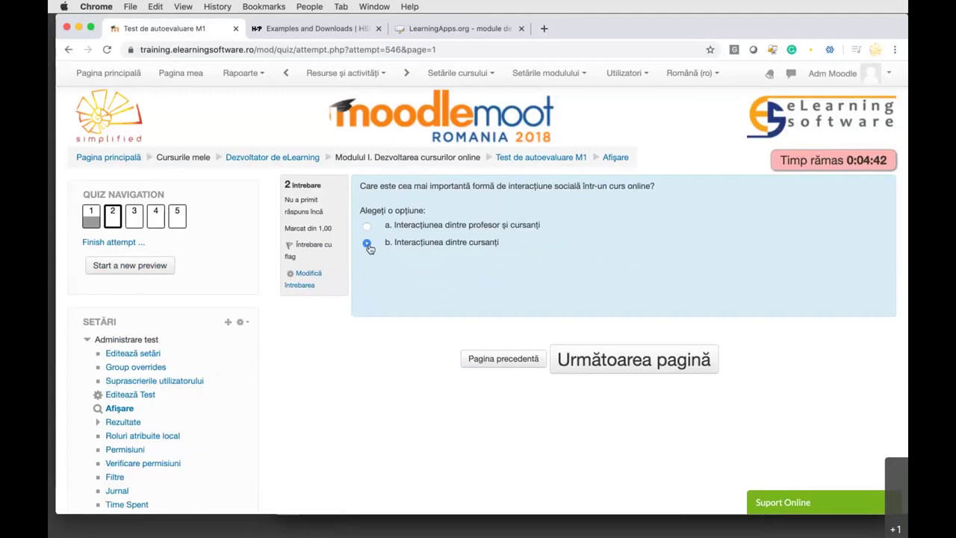
click(628, 361)
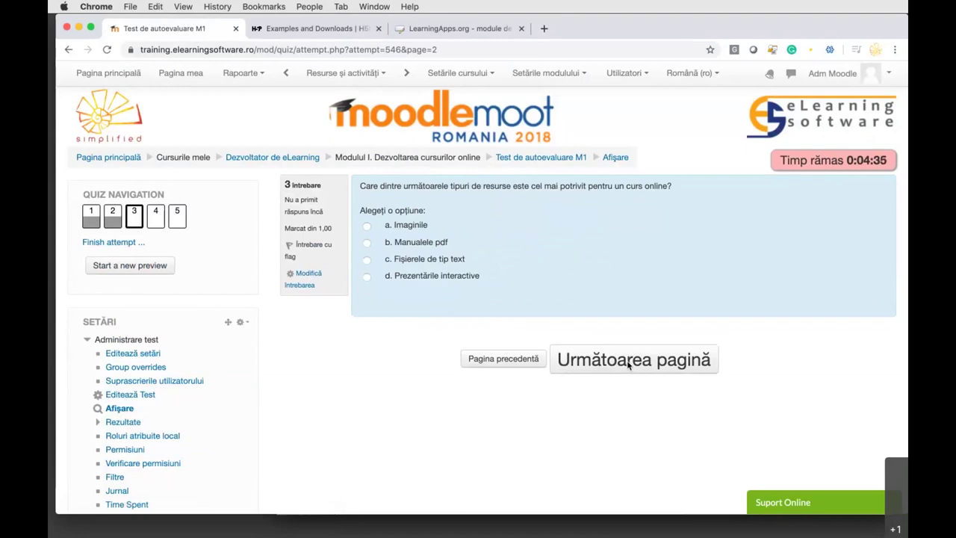
click(367, 225)
click(647, 364)
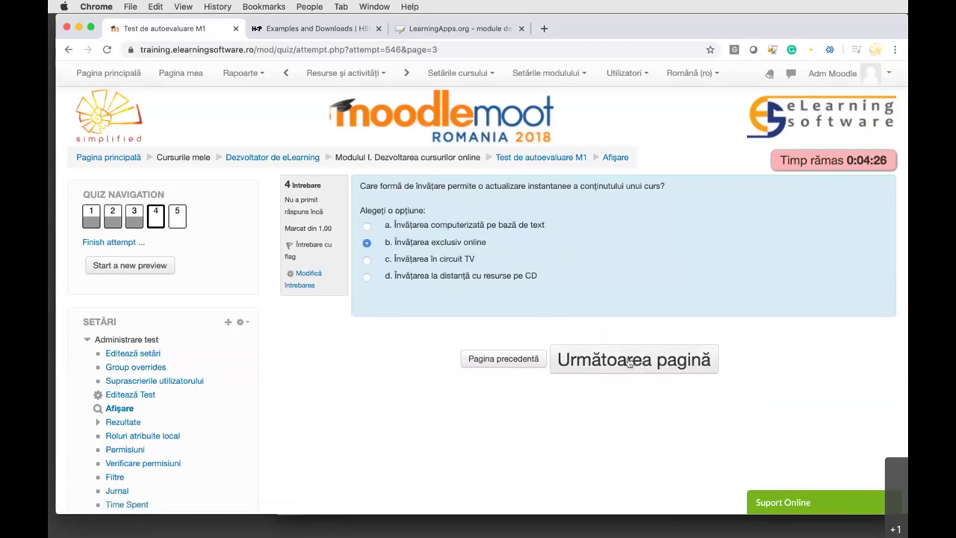
click(630, 362)
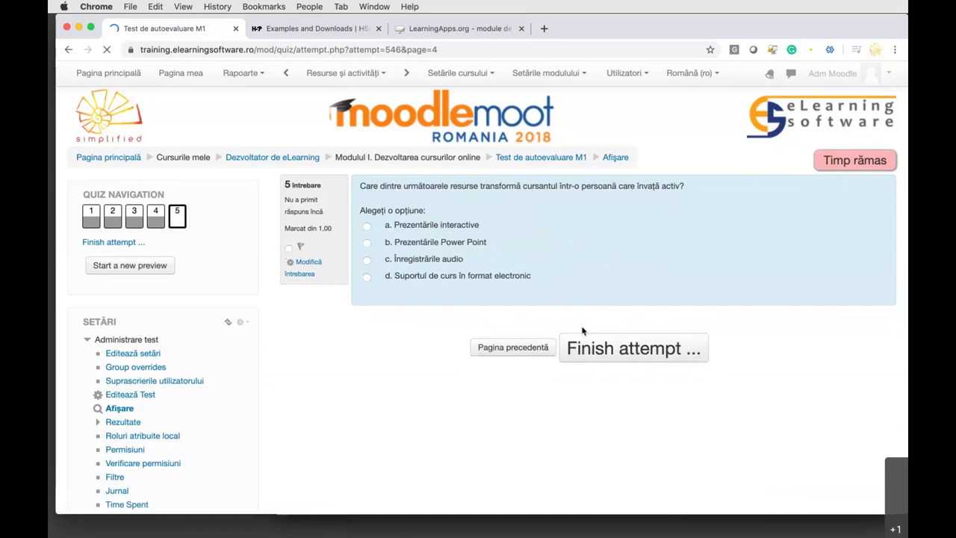
click(628, 360)
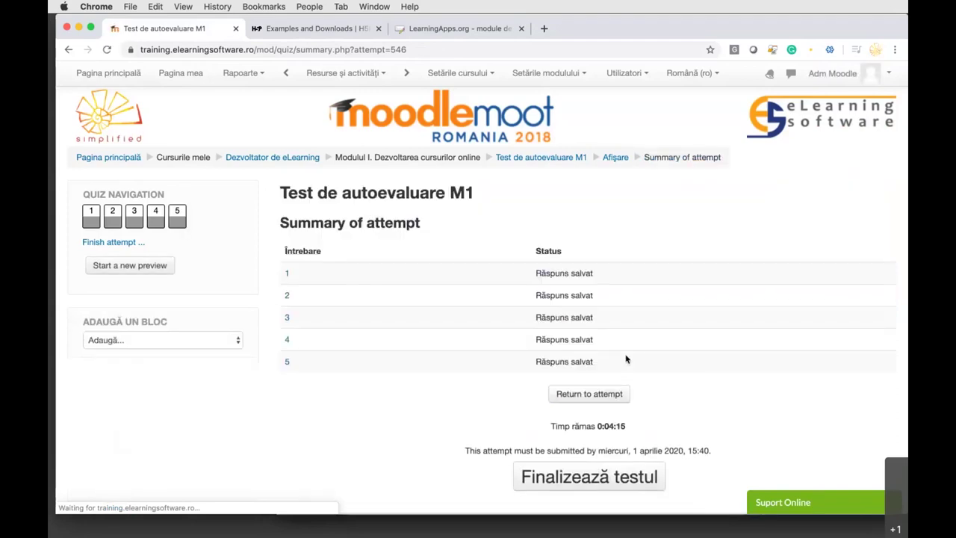
Return to the attempt's last question, go back to the attempt summary, and submit the test for grading
click(601, 395)
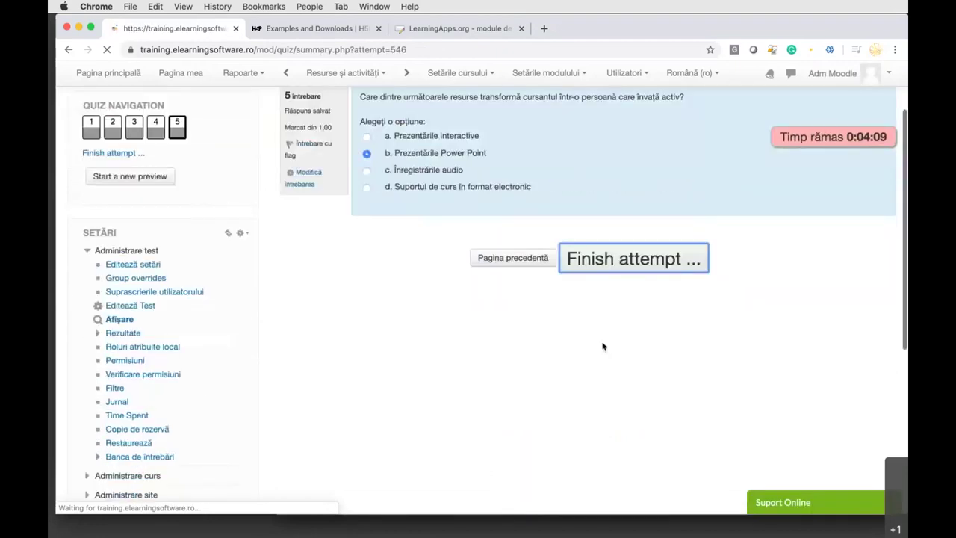
scroll(590, 366, down, 2)
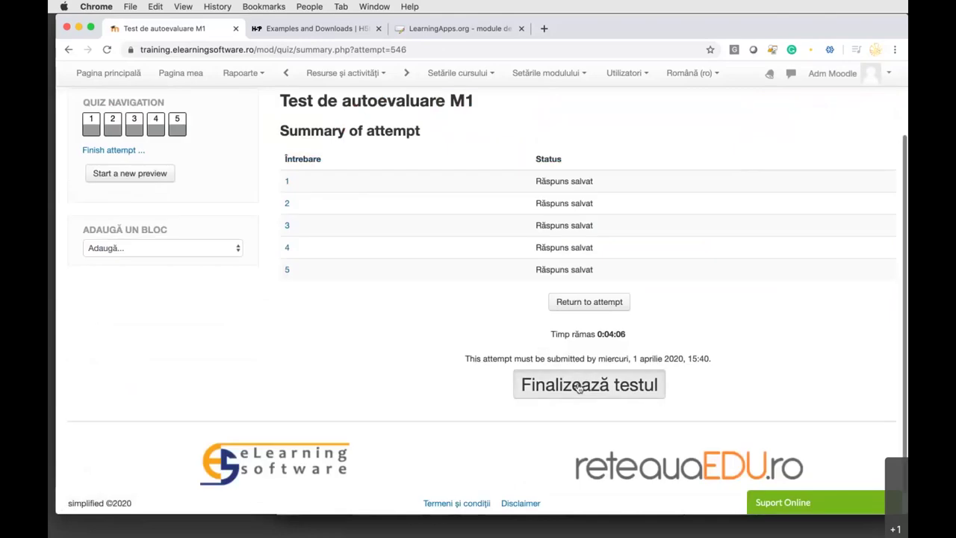
click(579, 387)
click(469, 367)
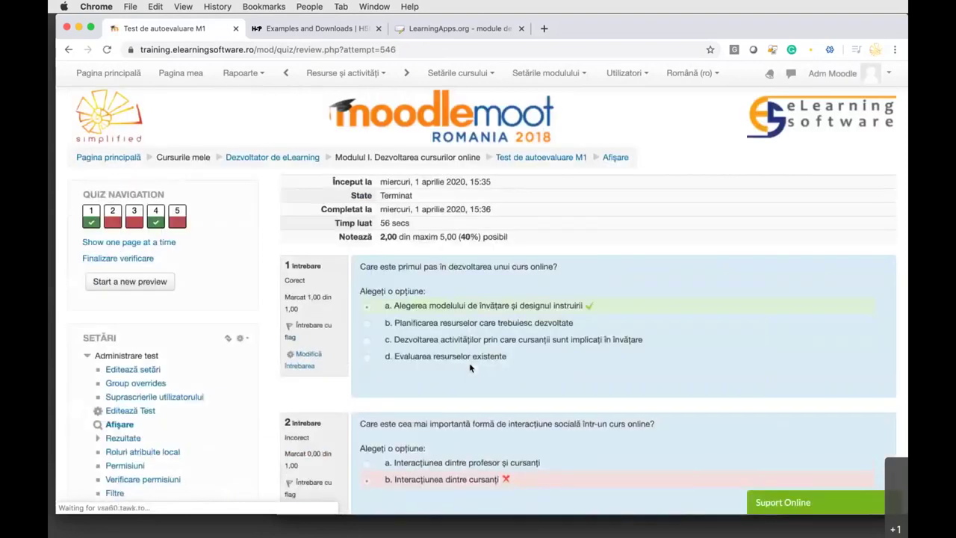
Highlight the time taken in the attempt review and examine the marked answers to the five questions
drag(418, 213, 379, 212)
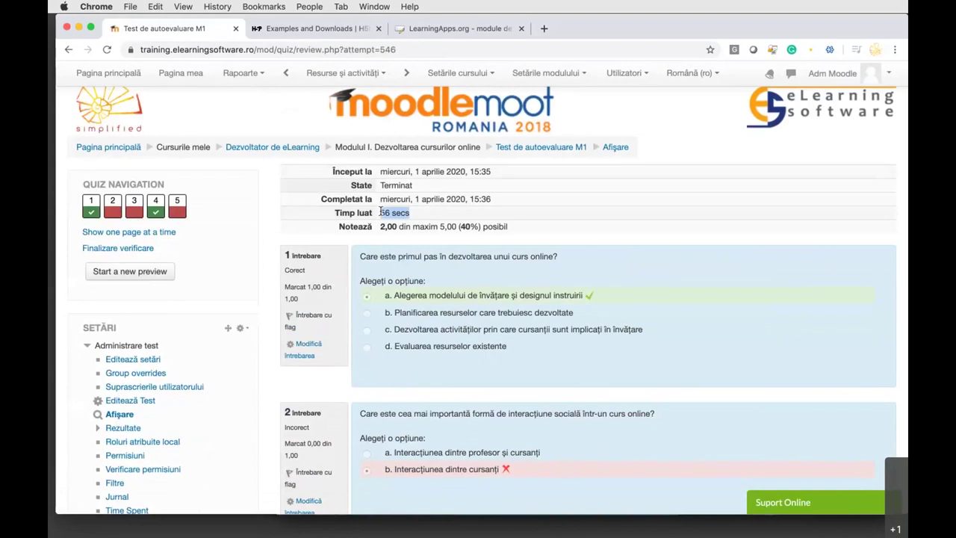
scroll(486, 330, down, 3)
scroll(486, 329, down, 10)
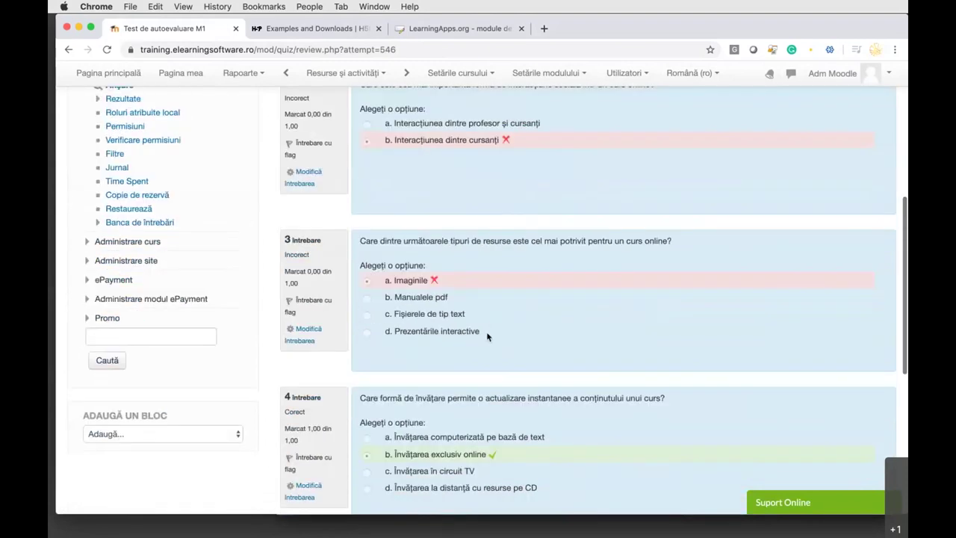
scroll(486, 331, down, 5)
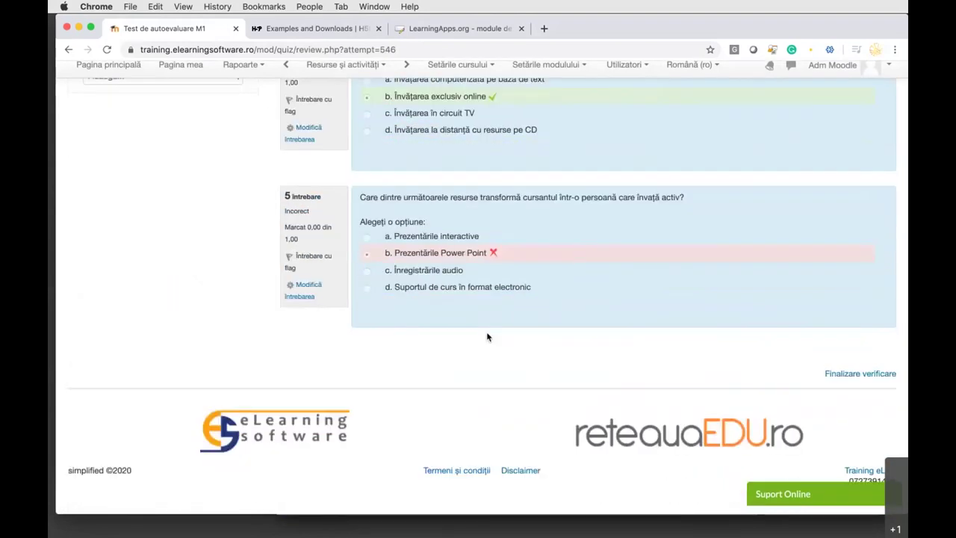
scroll(487, 337, up, 8)
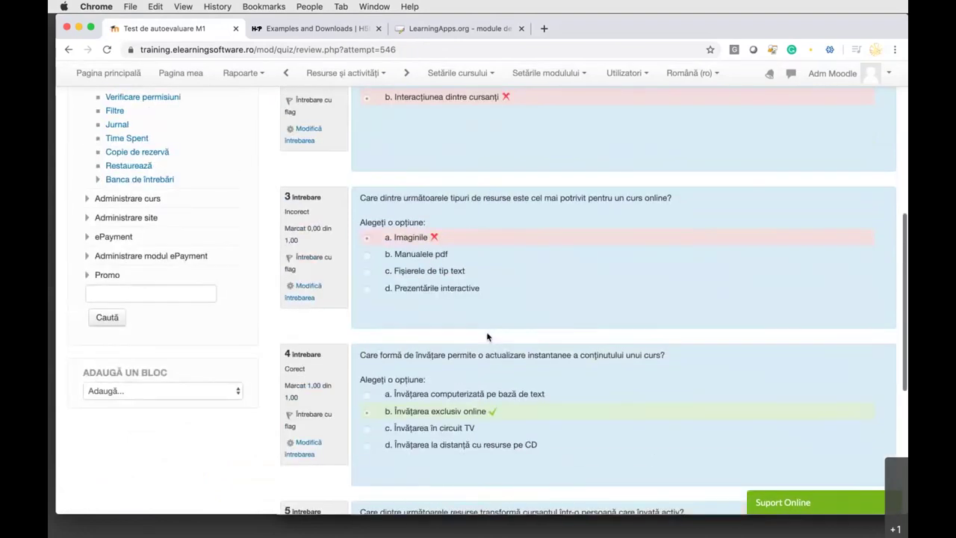
Return to the Dezvoltator de eLearning course page and open the video resource "2.0 Ce este Moodle?" in Modulul II
scroll(487, 337, up, 10)
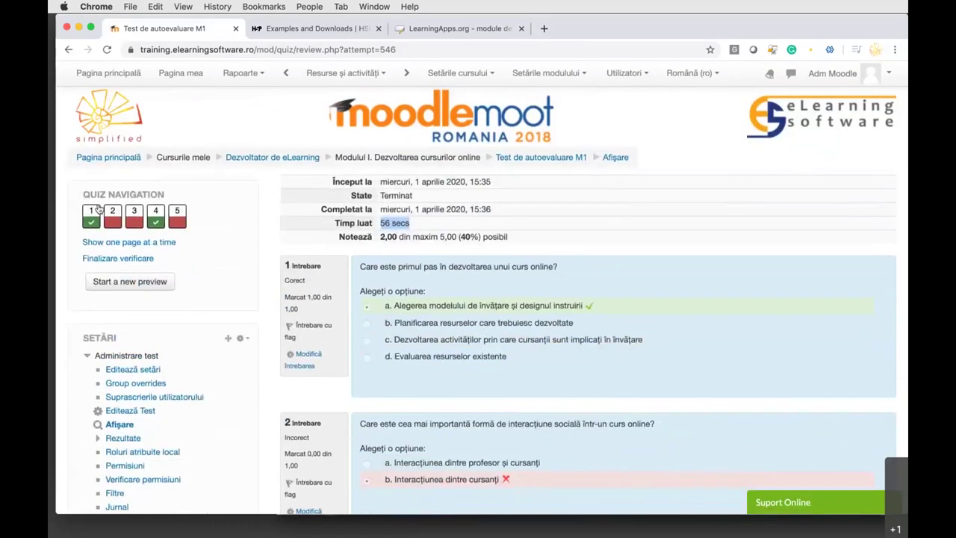
click(313, 161)
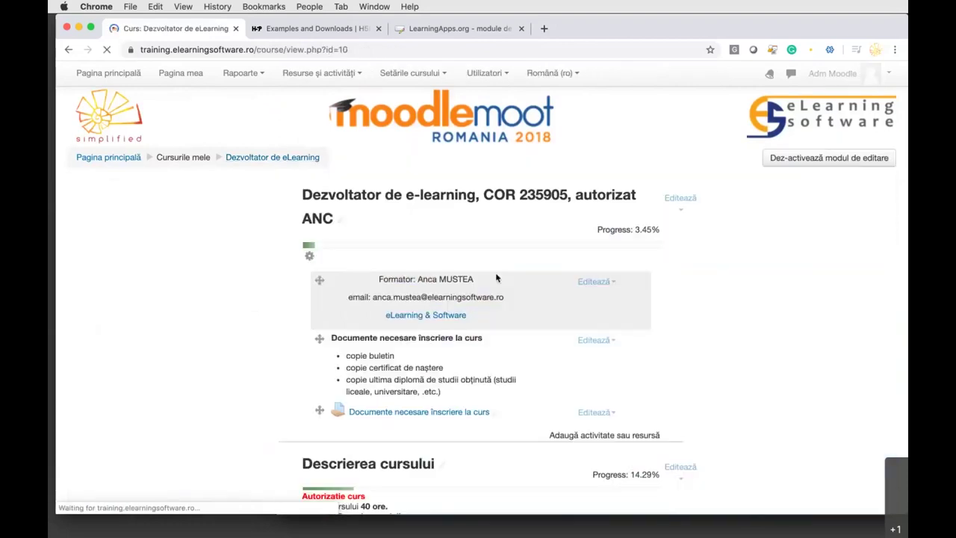
scroll(496, 278, down, 15)
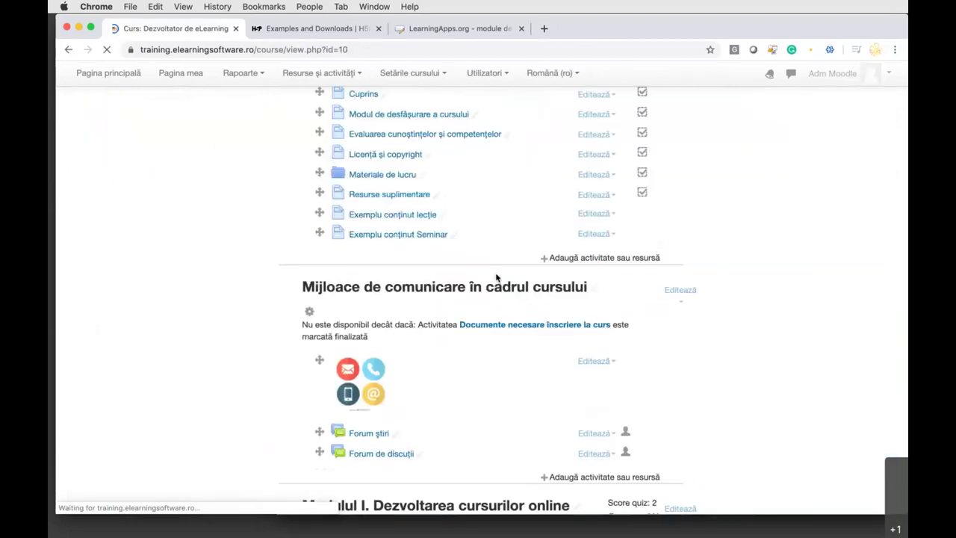
scroll(496, 277, down, 5)
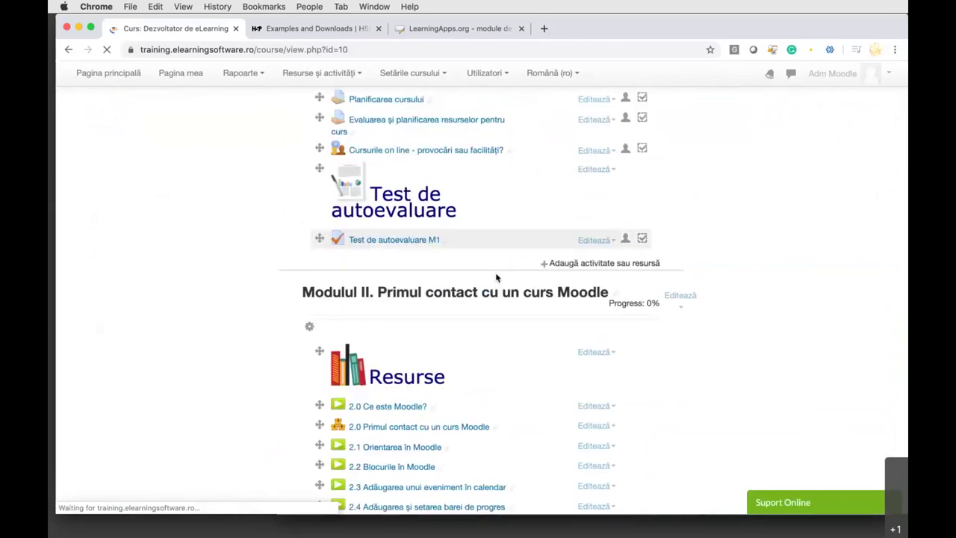
scroll(496, 278, down, 3)
click(407, 224)
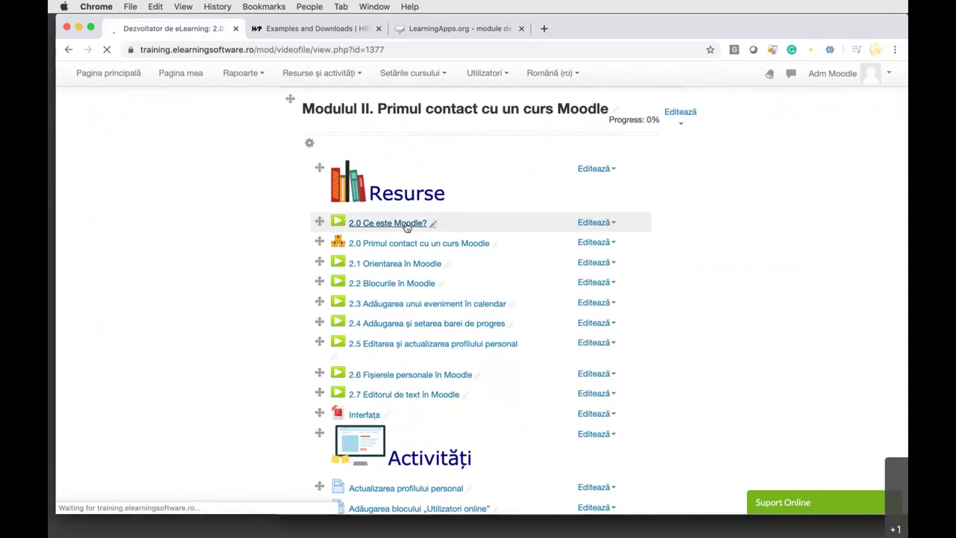
scroll(418, 246, up, 2)
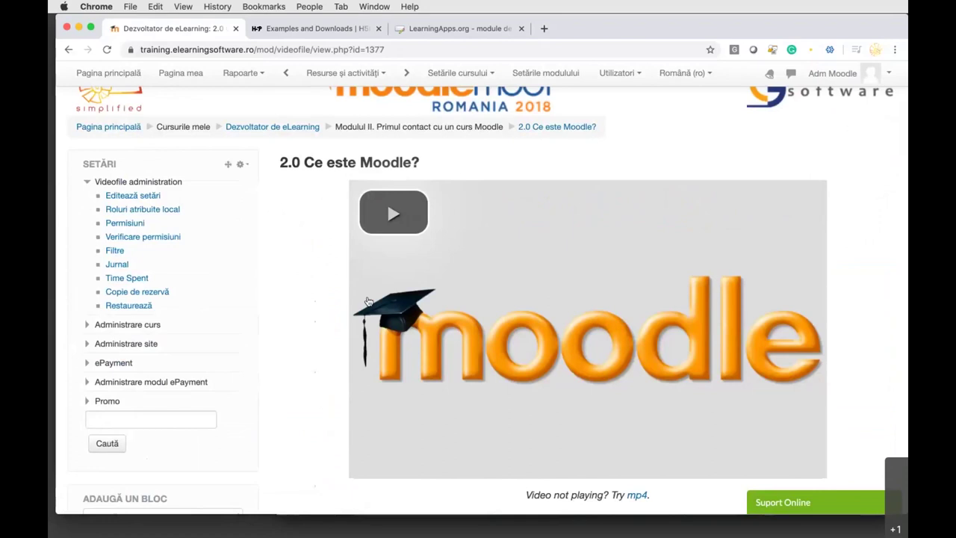
Go back to the course page and open the lesson "Activitățile în Moodle" among the activities of Modulul VI
click(68, 50)
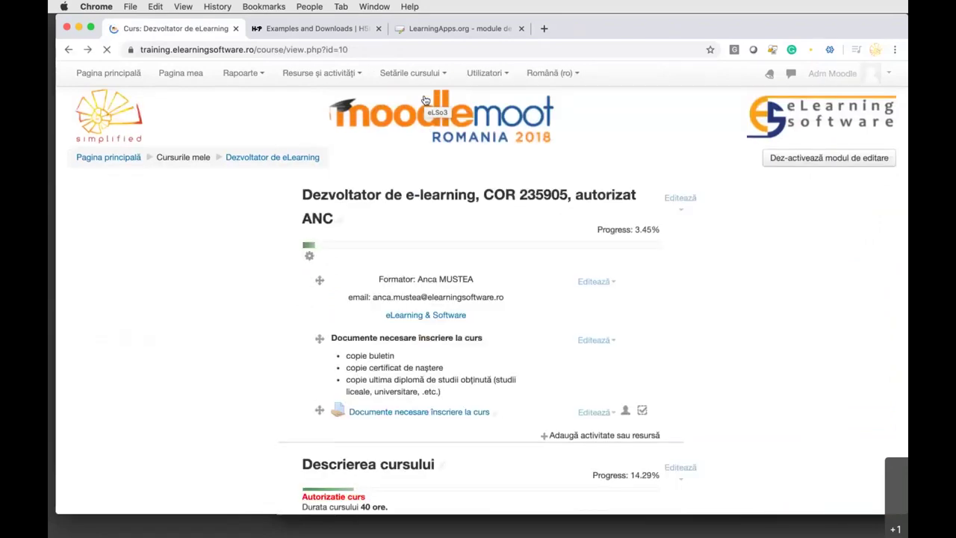
scroll(428, 338, down, 20)
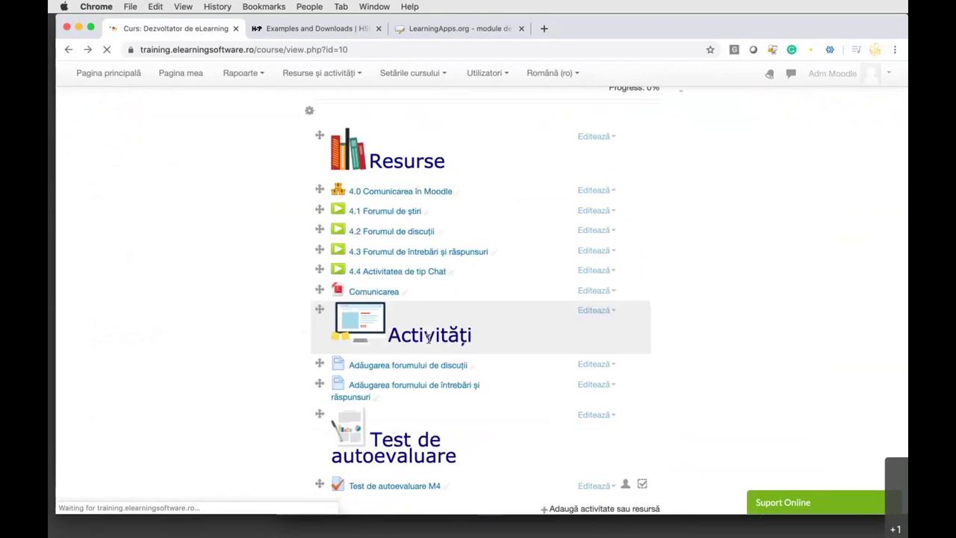
scroll(428, 337, down, 15)
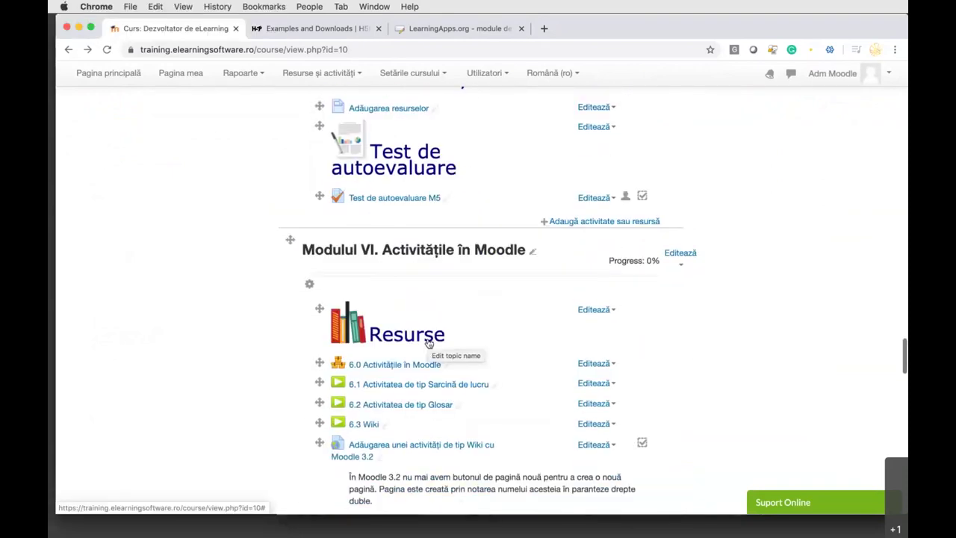
scroll(429, 342, down, 3)
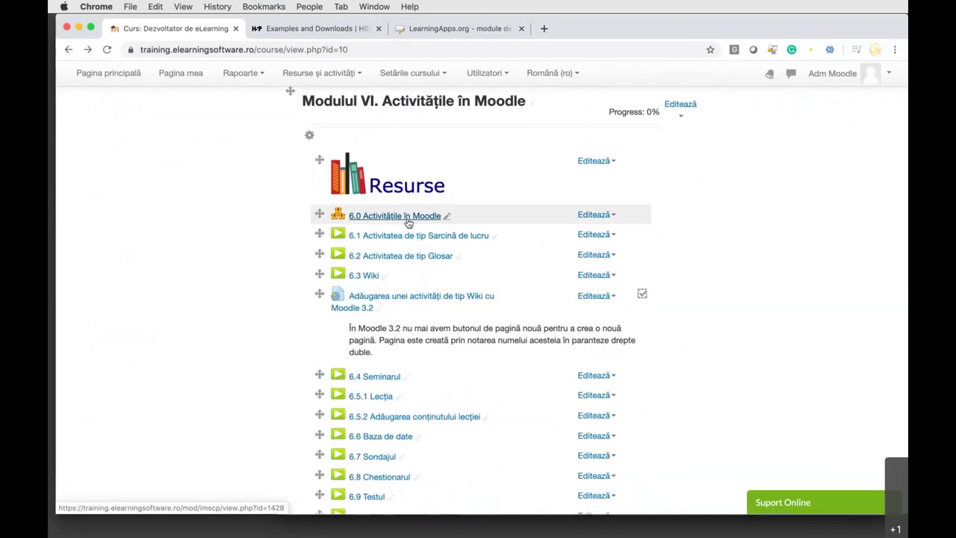
scroll(408, 223, down, 3)
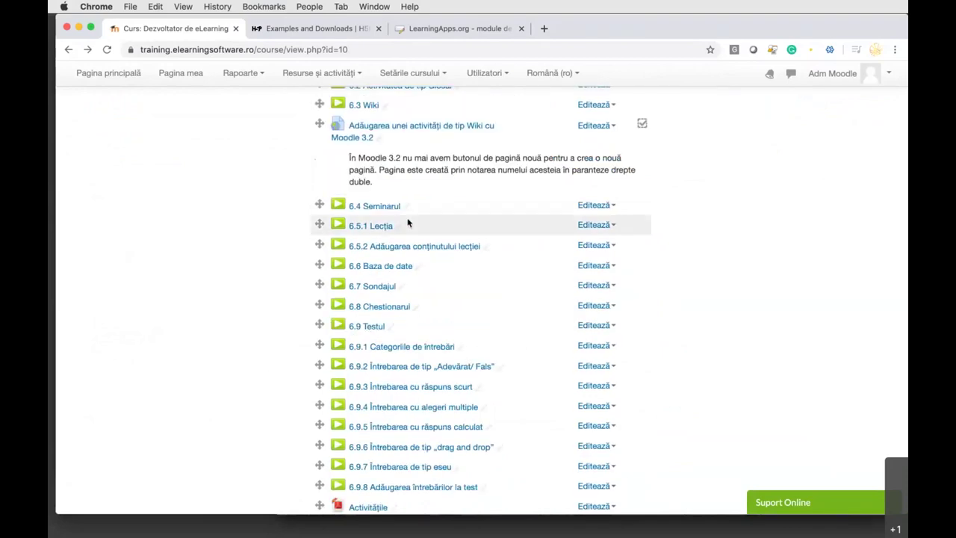
scroll(408, 222, down, 5)
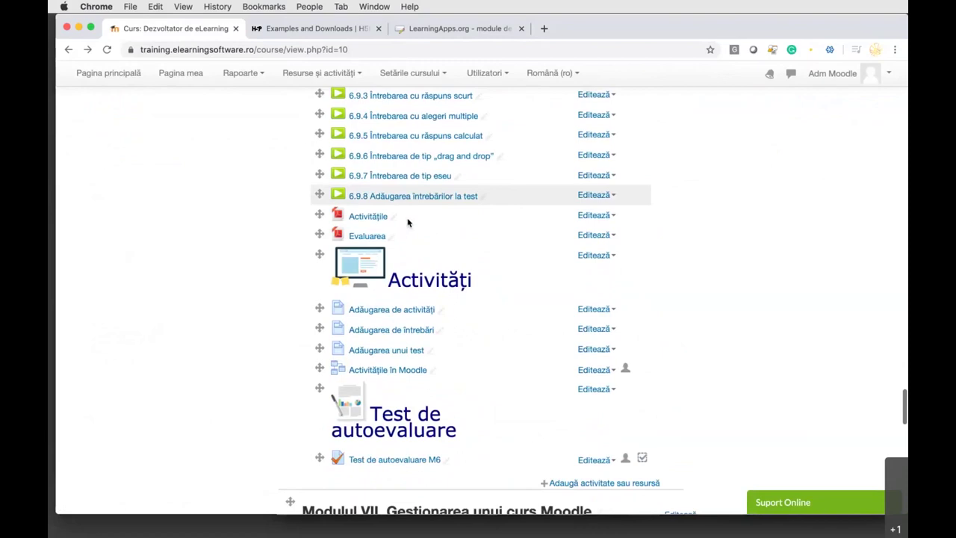
scroll(407, 222, down, 2)
click(378, 257)
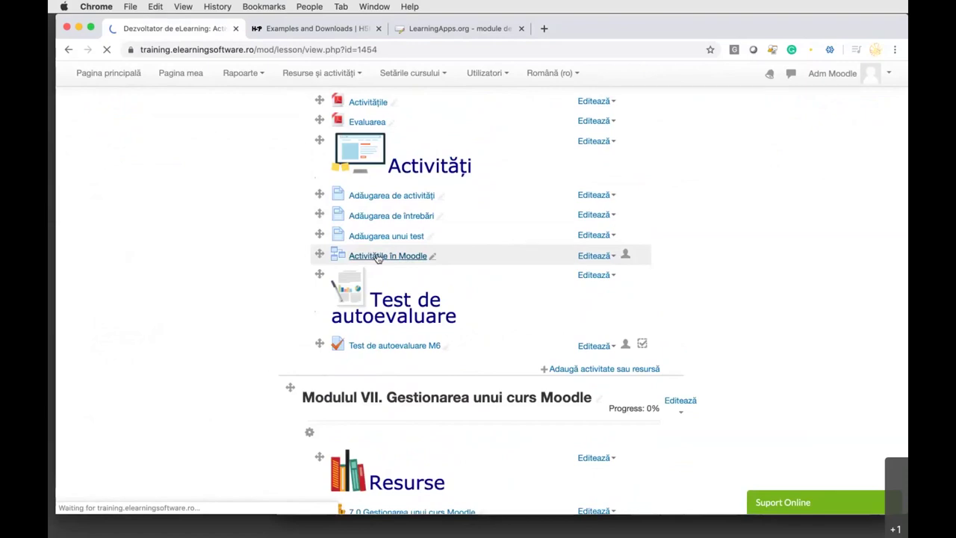
Advance the lesson to the Sarcinile de lucru question, submit the answer "colectivă", and continue
click(325, 360)
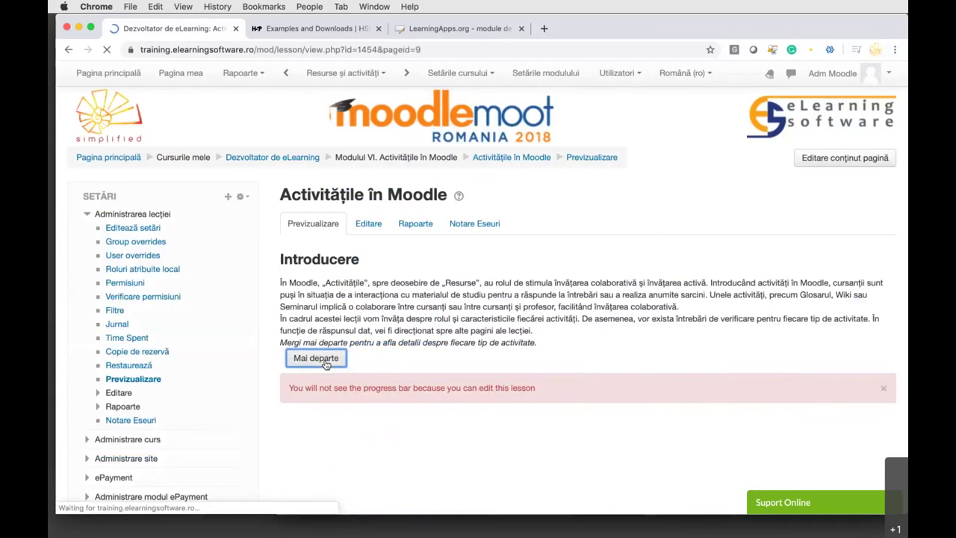
click(310, 332)
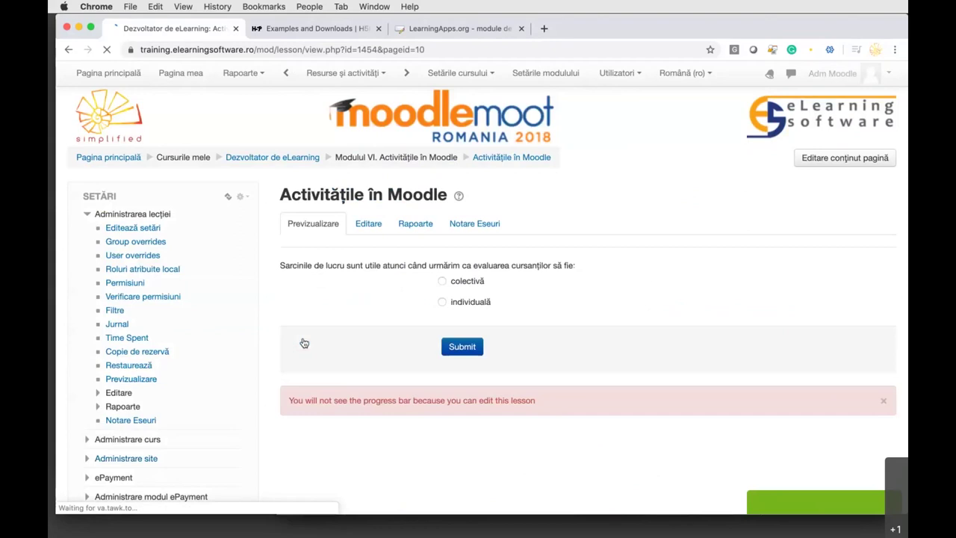
click(442, 281)
click(462, 346)
click(333, 295)
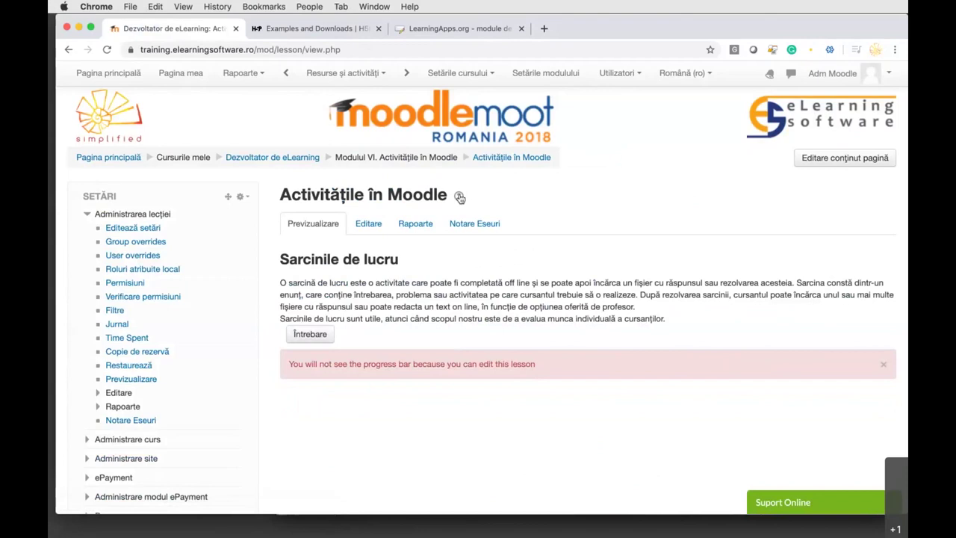
Return to the Dezvoltator de eLearning course page and examine the course description and the contents of Modules I and II
click(278, 157)
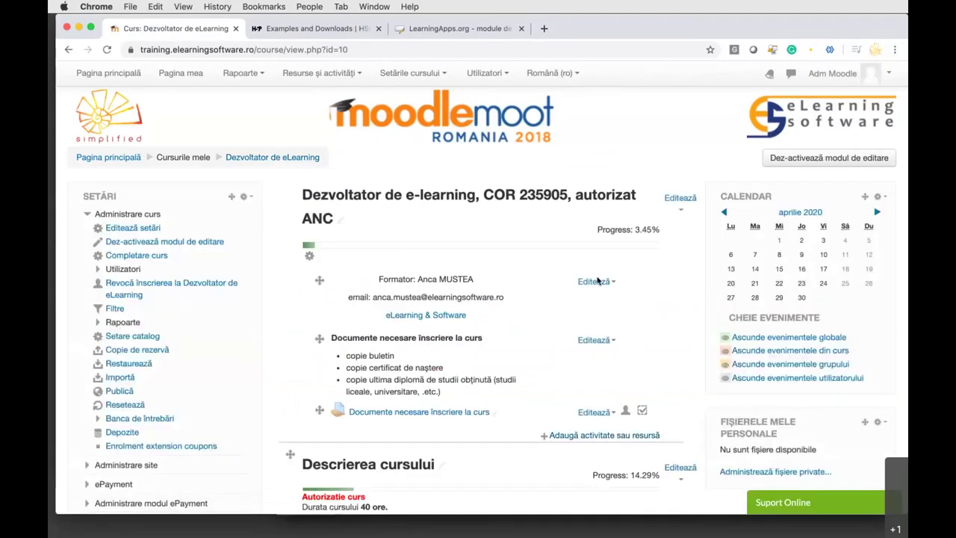
scroll(597, 281, down, 5)
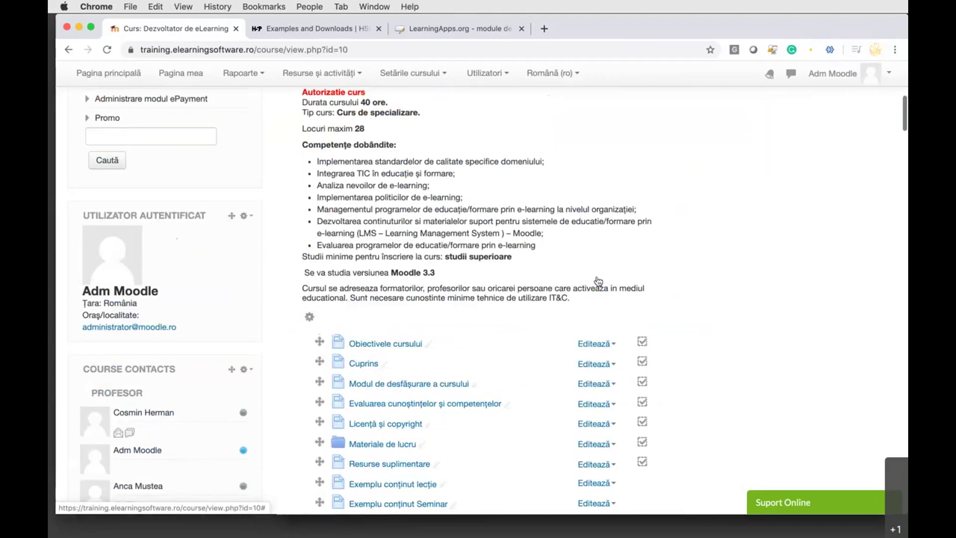
scroll(598, 280, down, 4)
scroll(597, 281, down, 4)
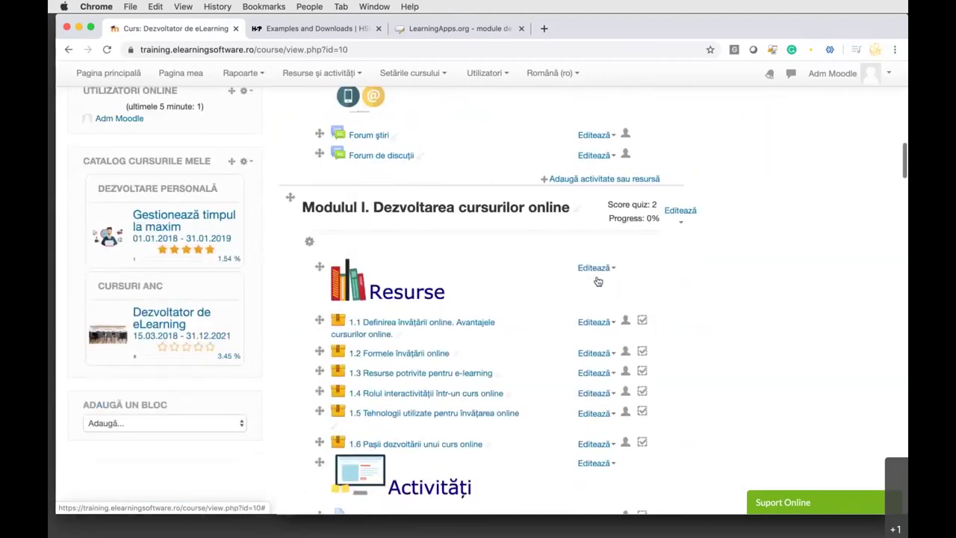
scroll(598, 281, down, 1)
scroll(598, 281, down, 2)
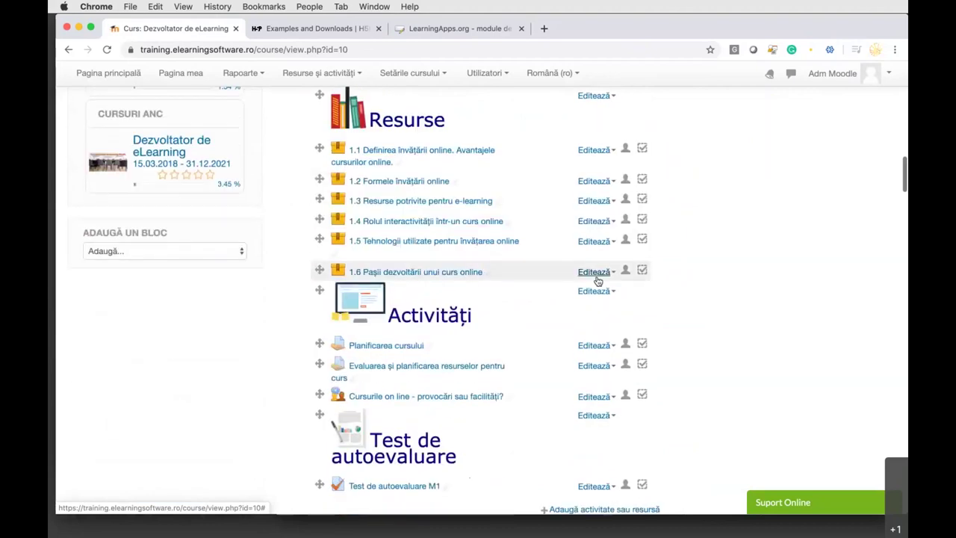
scroll(598, 281, down, 3)
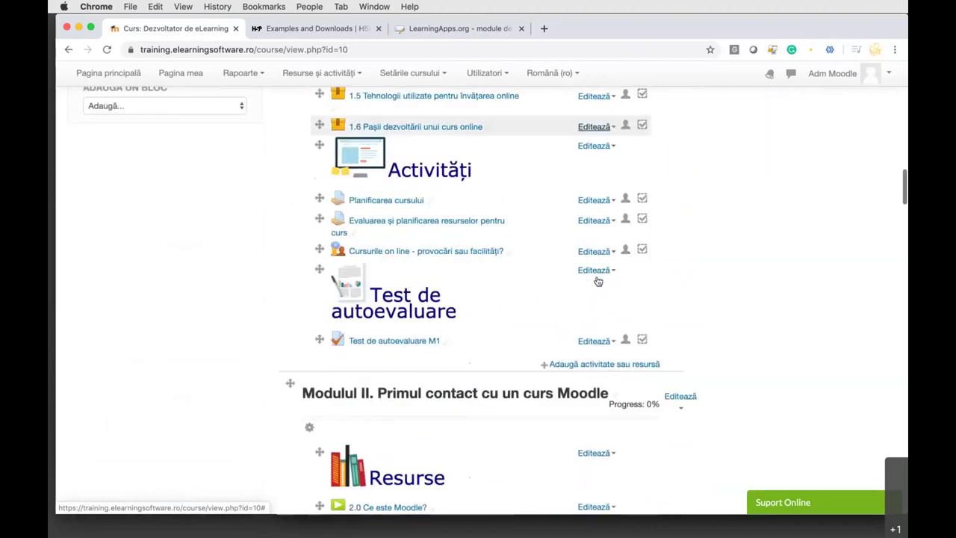
scroll(598, 280, down, 2)
scroll(598, 281, down, 5)
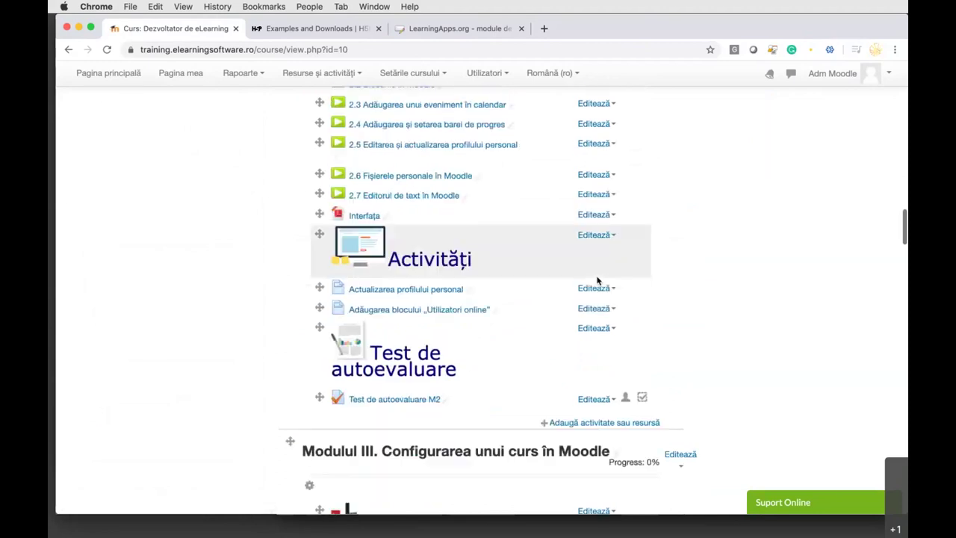
Examine the resources, activities and self-assessment tests listed in Modules IV to VII of the course
scroll(598, 281, down, 12)
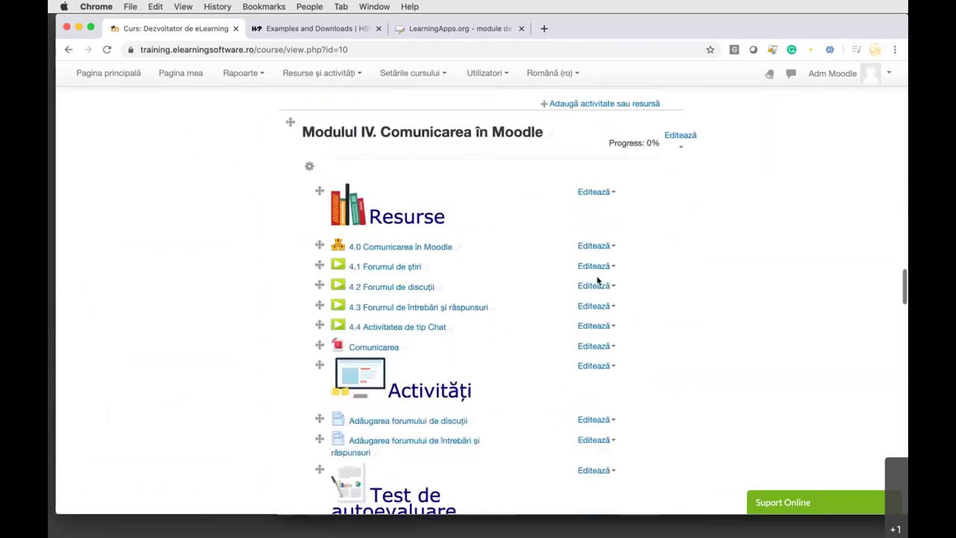
scroll(597, 281, down, 10)
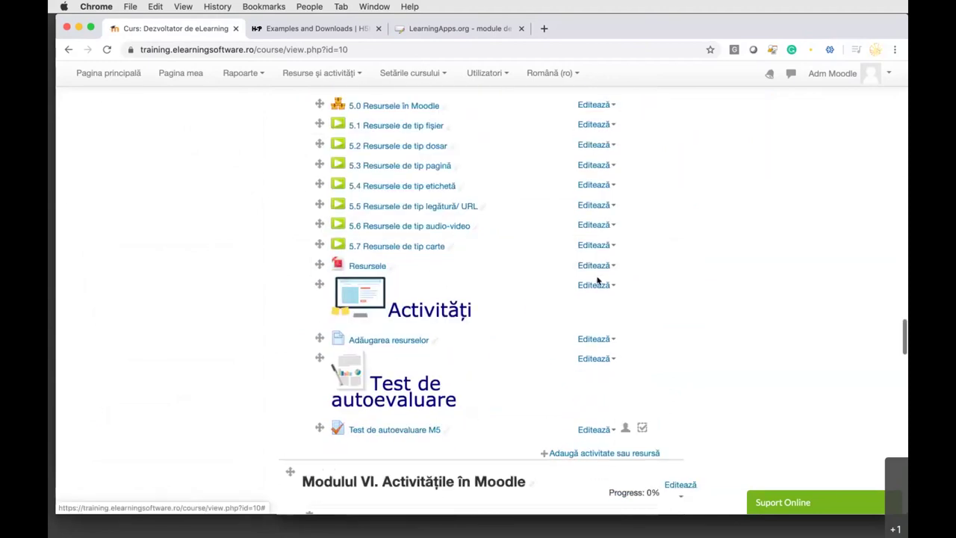
scroll(598, 281, down, 5)
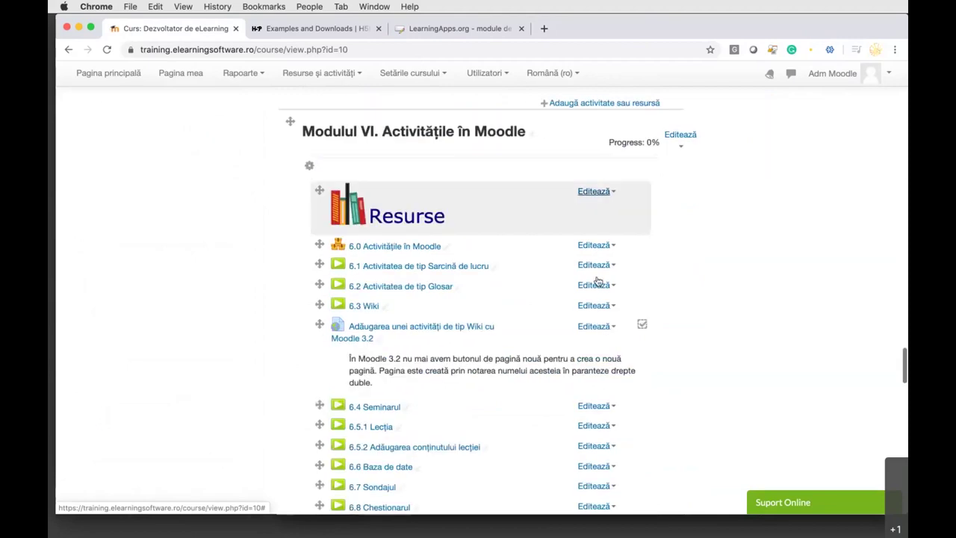
scroll(598, 281, down, 3)
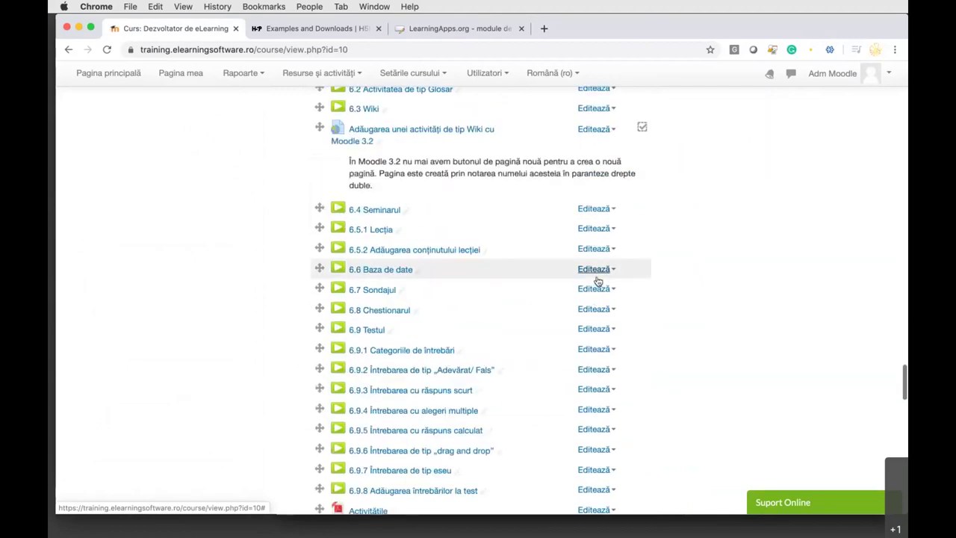
scroll(598, 281, down, 5)
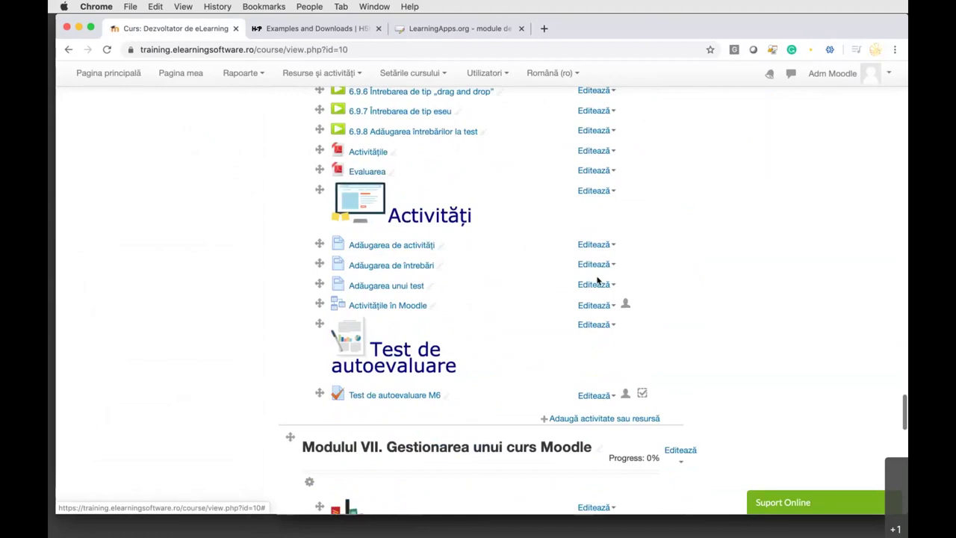
scroll(597, 281, down, 2)
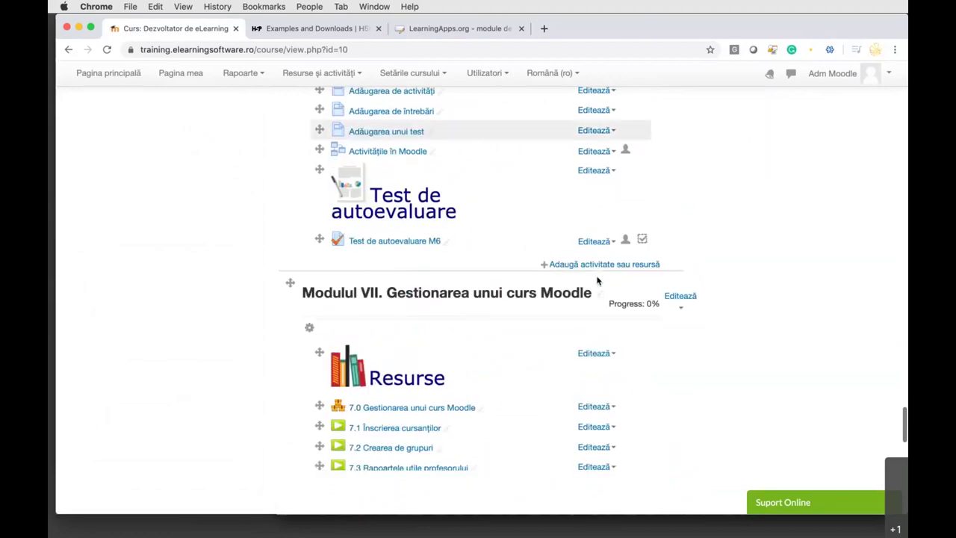
scroll(597, 280, down, 4)
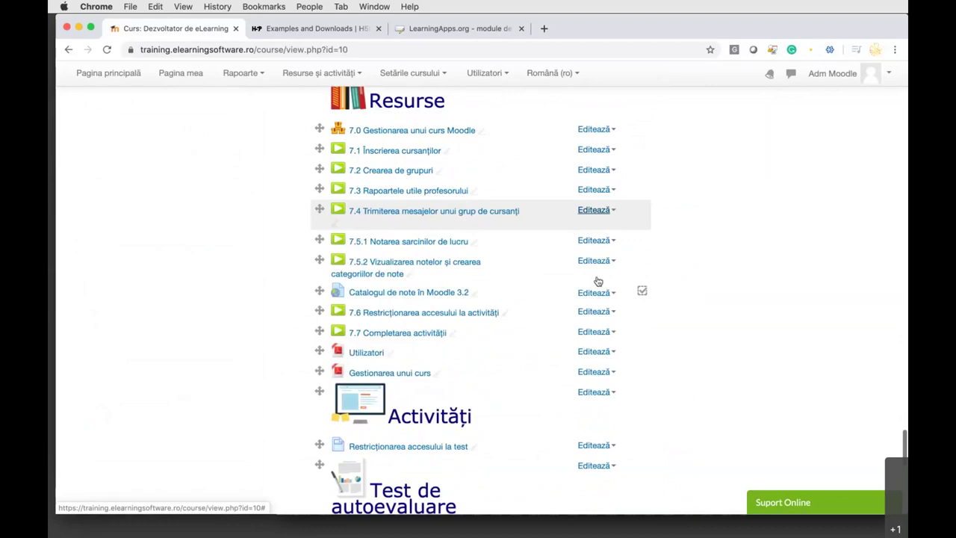
scroll(597, 281, down, 4)
Open Chestionar de feedback and answer question 1 on overall course satisfaction with "Mulțumit"
click(402, 357)
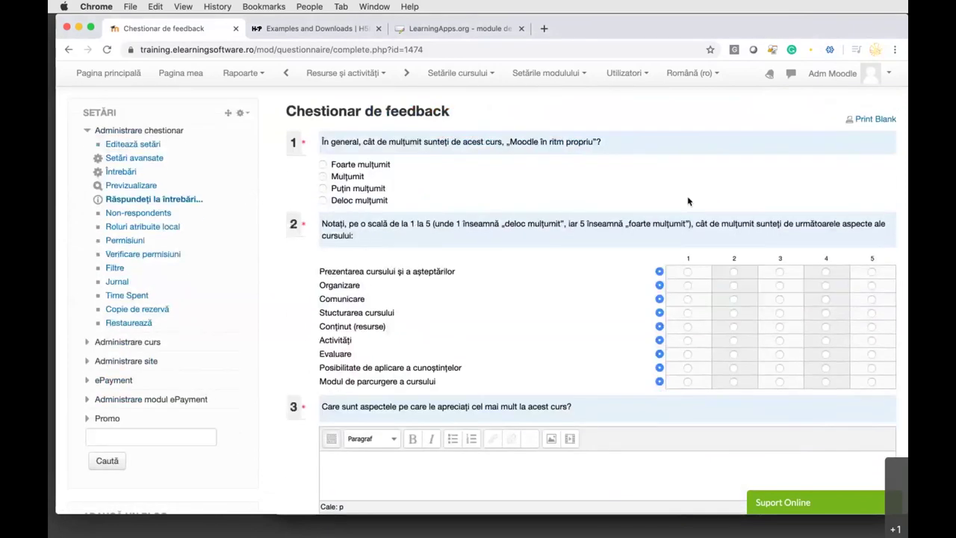
click(348, 177)
scroll(506, 267, down, 2)
scroll(505, 267, up, 2)
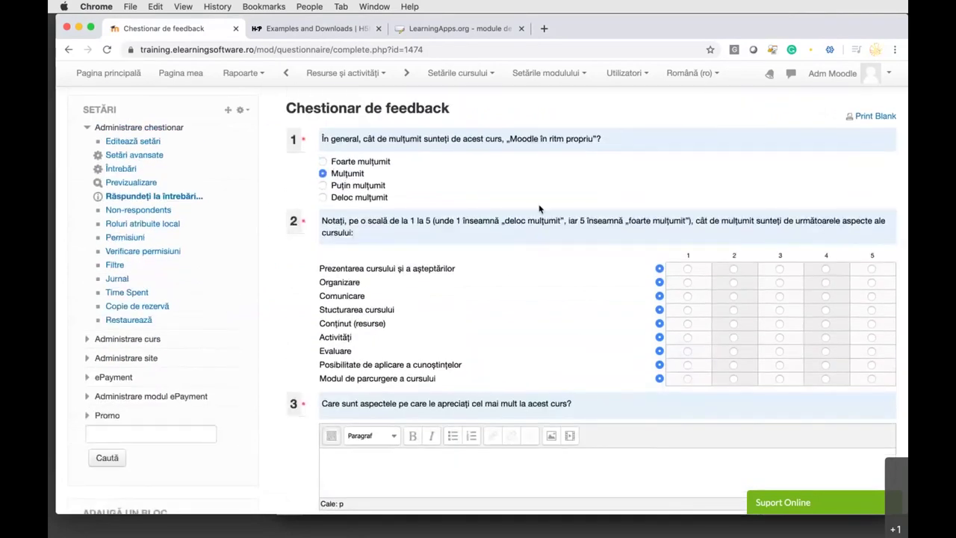
Rate Conținut (resurse) 2 and Activități 4 in question 2, and enter "dgfggh" as the answer to question 3
scroll(539, 208, down, 3)
click(779, 152)
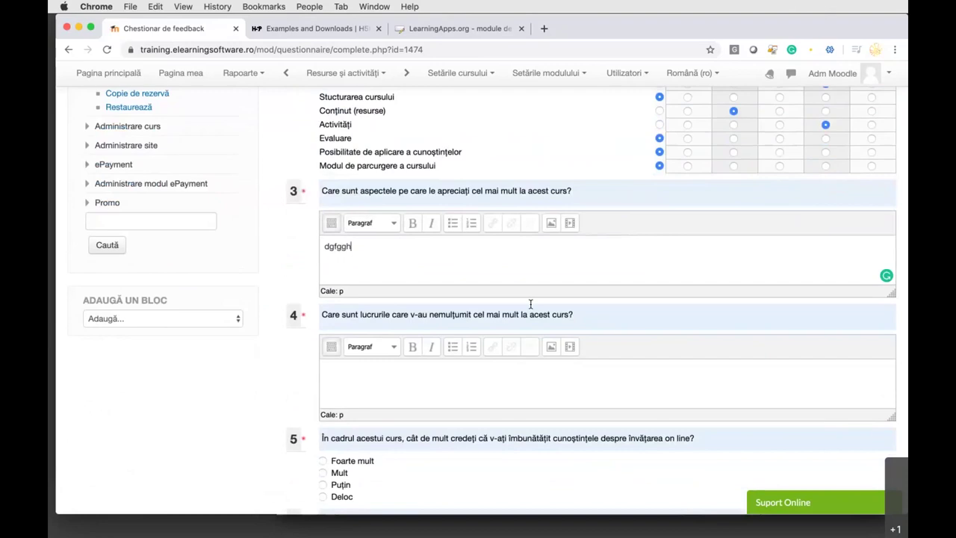
click(449, 387)
Answer question 6 with "Puțin", question 9 with "Facebook" and question 10 with "În foarte mare măsură" in the questionnaire
scroll(449, 387, down, 5)
click(342, 387)
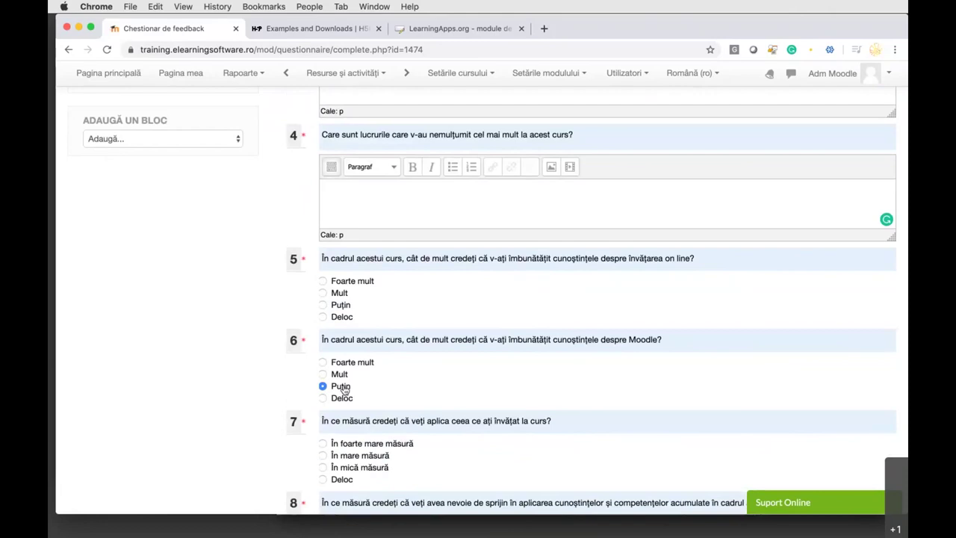
scroll(342, 388, down, 7)
scroll(346, 312, down, 5)
click(323, 308)
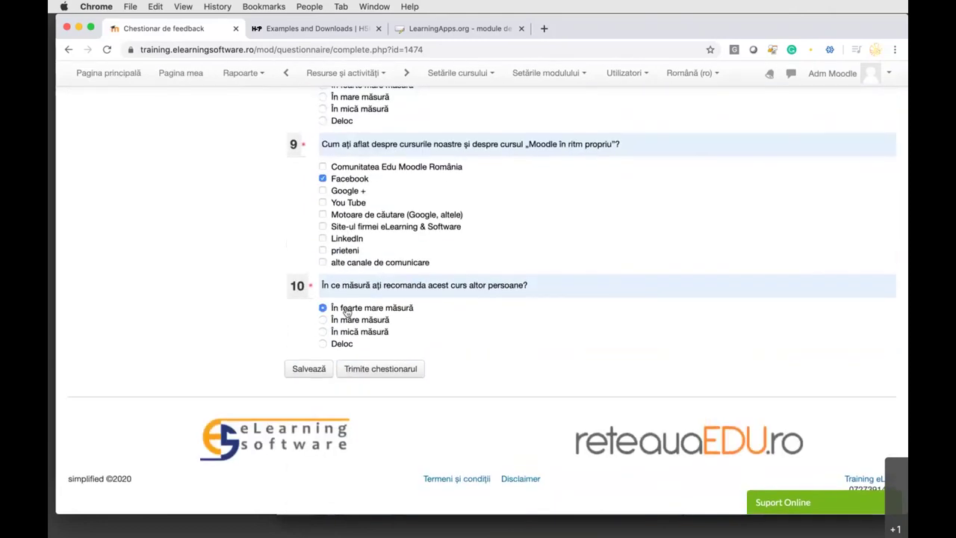
scroll(346, 312, up, 10)
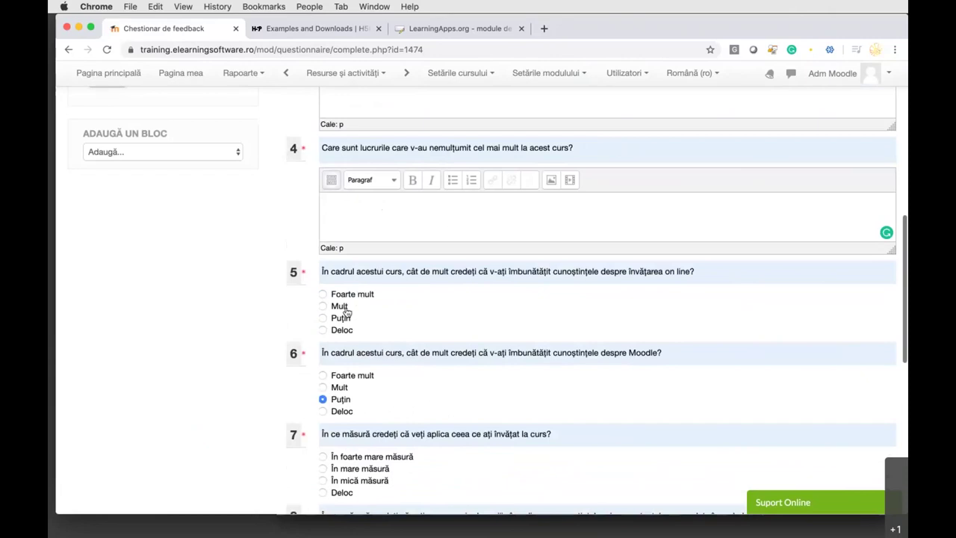
Leave the feedback questionnaire without submitting it and return to the Dezvoltator de eLearning course page
scroll(345, 312, up, 10)
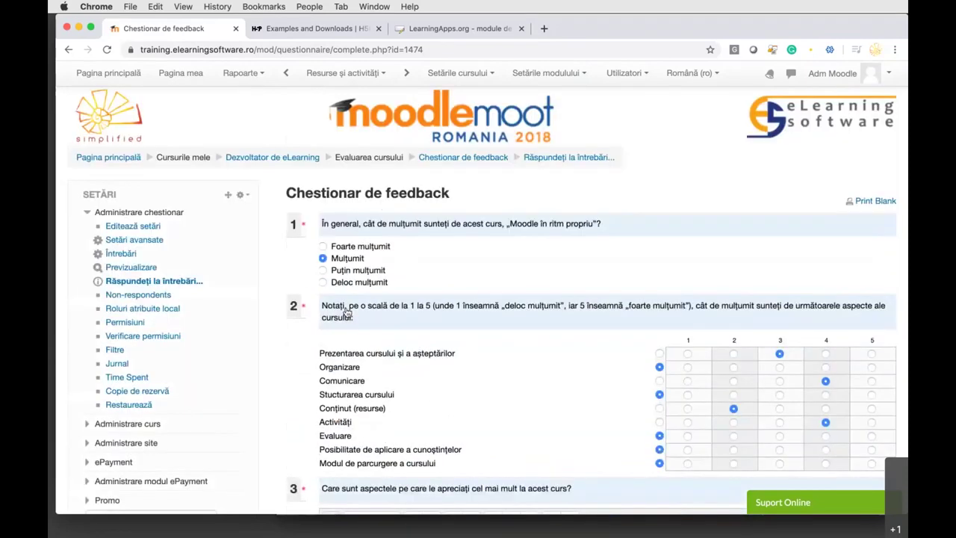
click(302, 157)
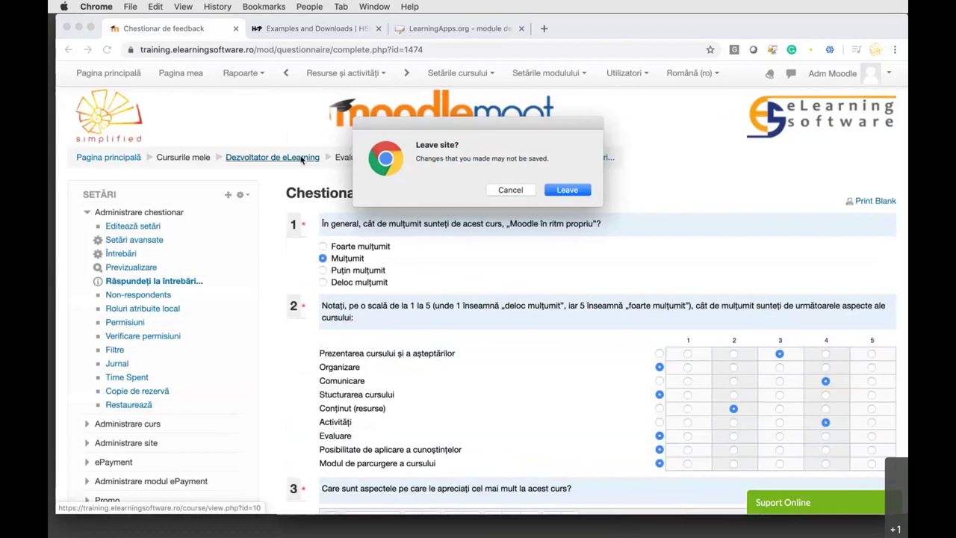
click(567, 191)
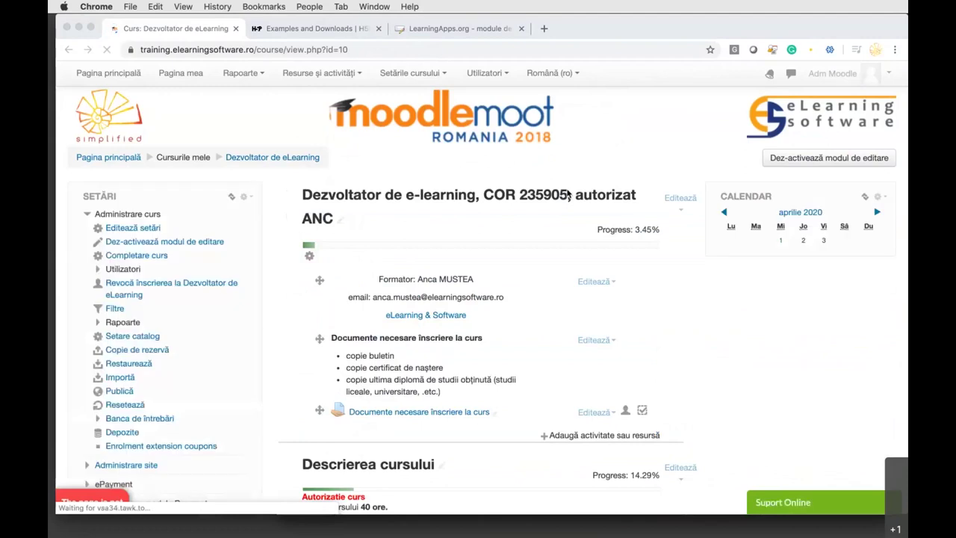
Examine the course description, its introductory resources and the section on means of communication on the course page
scroll(568, 194, down, 3)
scroll(523, 265, down, 1)
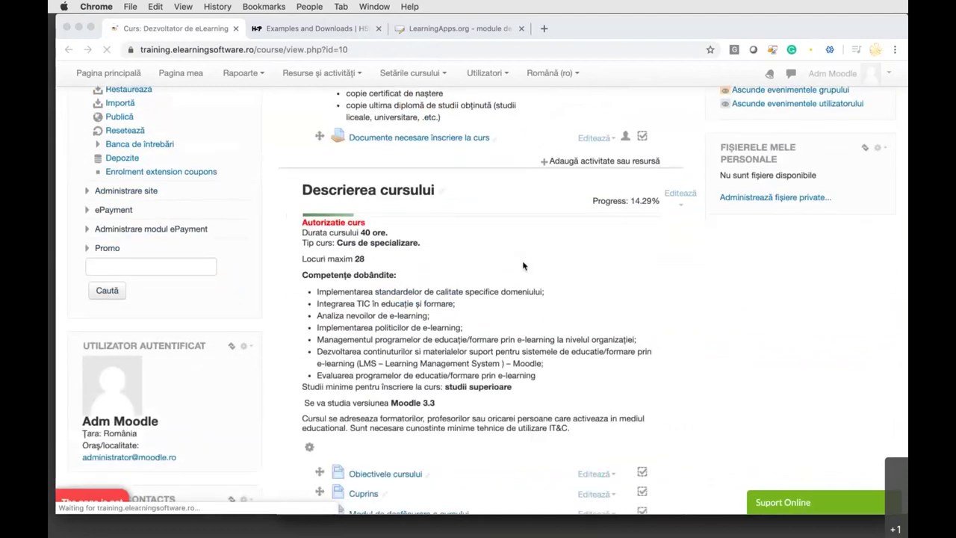
scroll(523, 266, down, 2)
scroll(523, 266, down, 1)
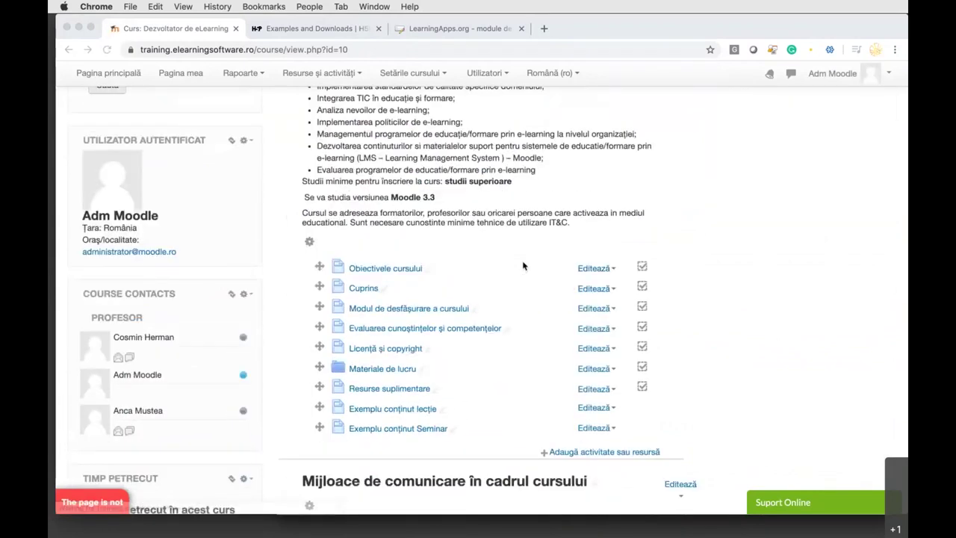
scroll(523, 266, down, 3)
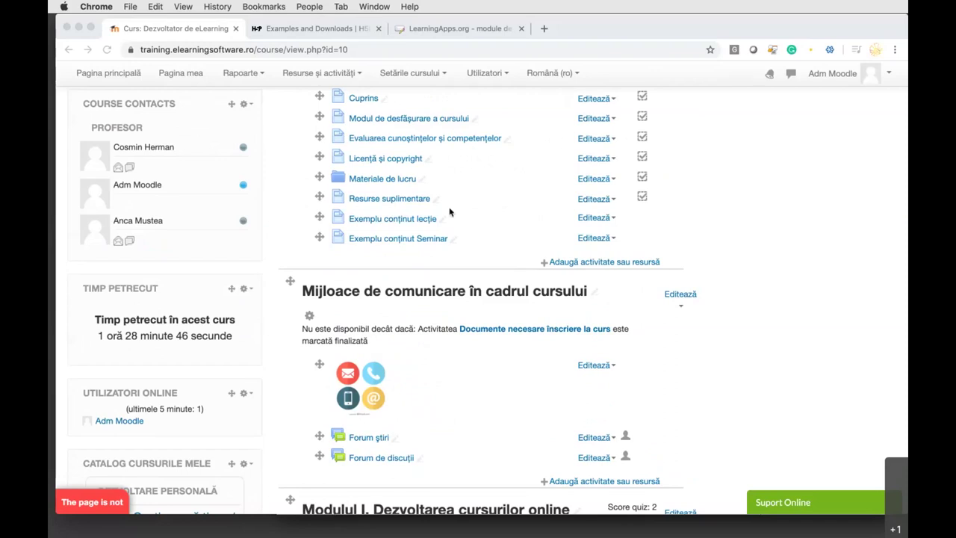
scroll(449, 213, up, 5)
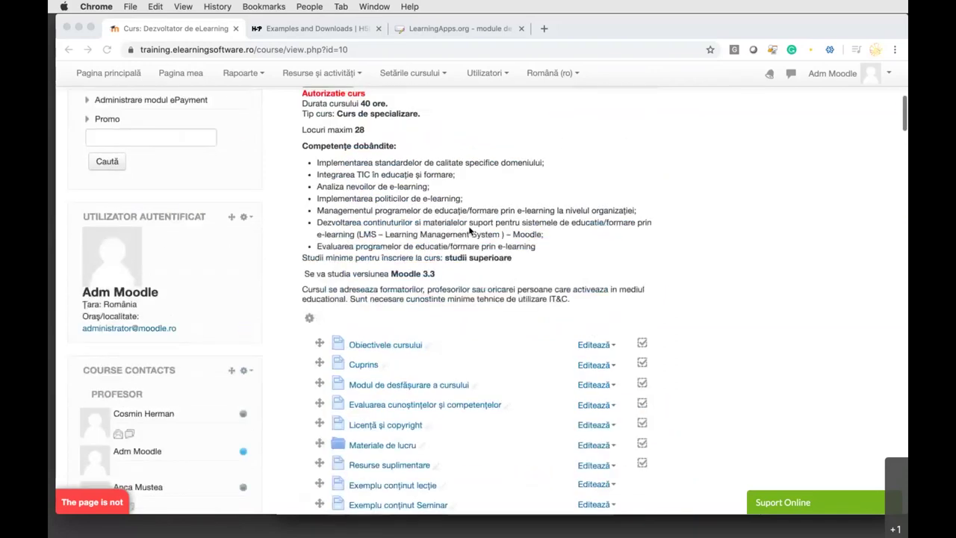
scroll(469, 231, down, 7)
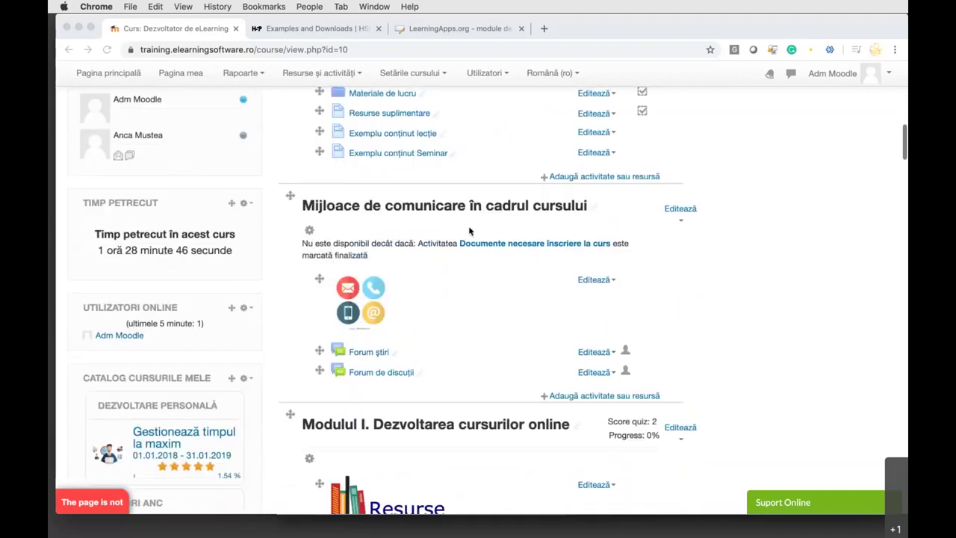
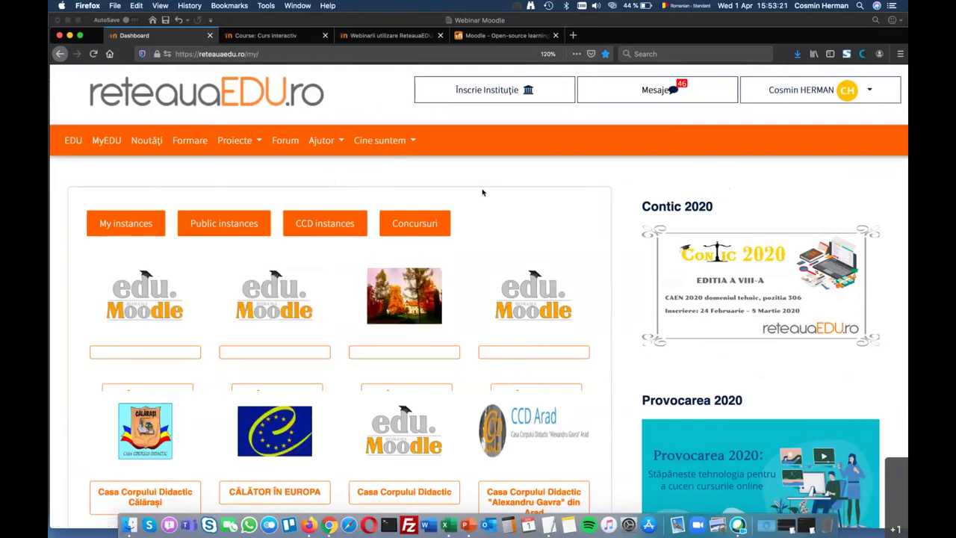
On the reteauaEDU.ro dashboard in Firefox, display the public instances and the CCD instances
scroll(483, 192, down, 1)
scroll(483, 193, up, 1)
click(227, 230)
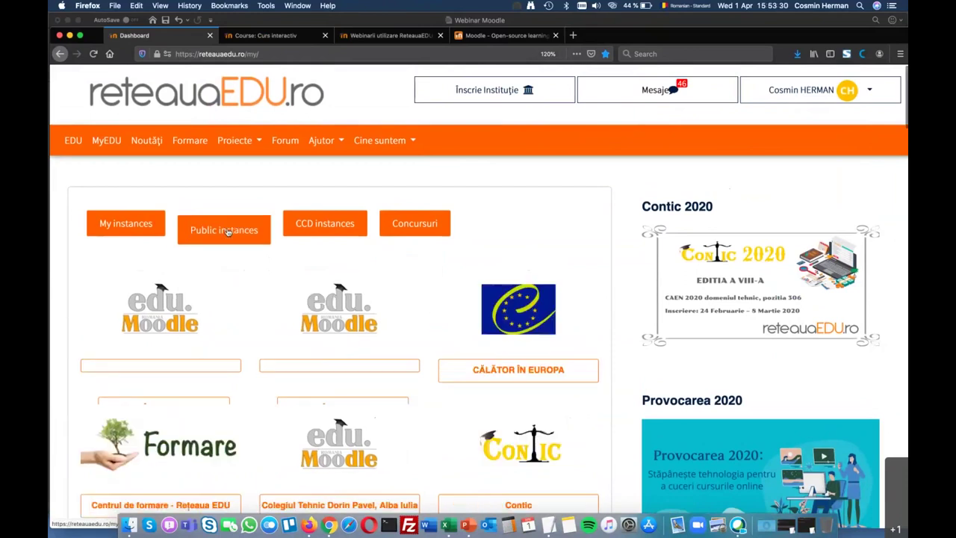
click(325, 233)
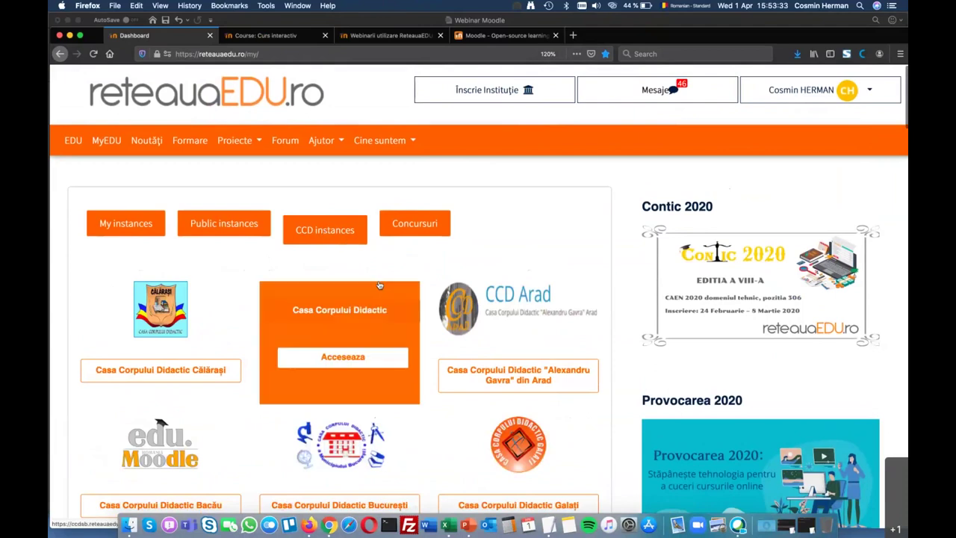
Open the Casa Corpului Didactic București platform from the CCD instances and return to the dashboard
scroll(379, 284, down, 3)
scroll(379, 285, down, 3)
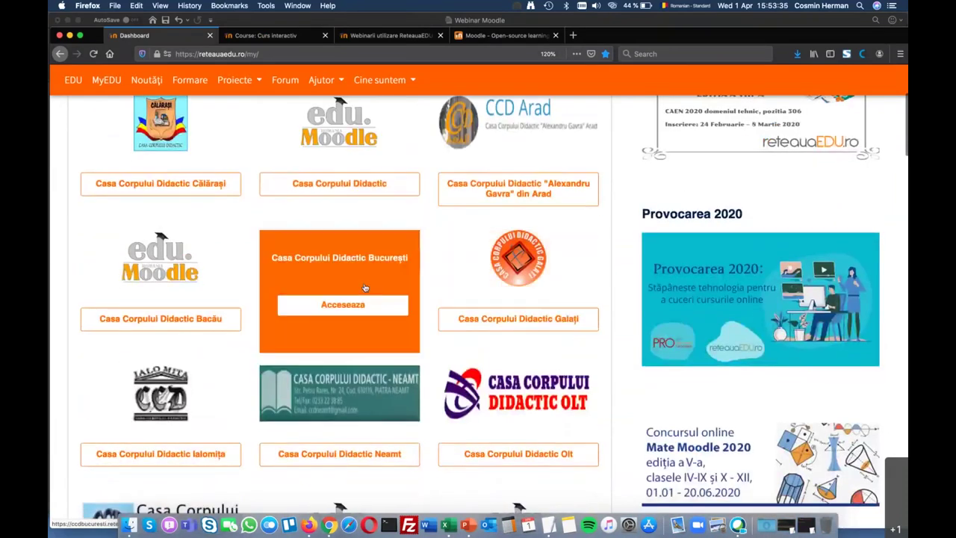
click(351, 306)
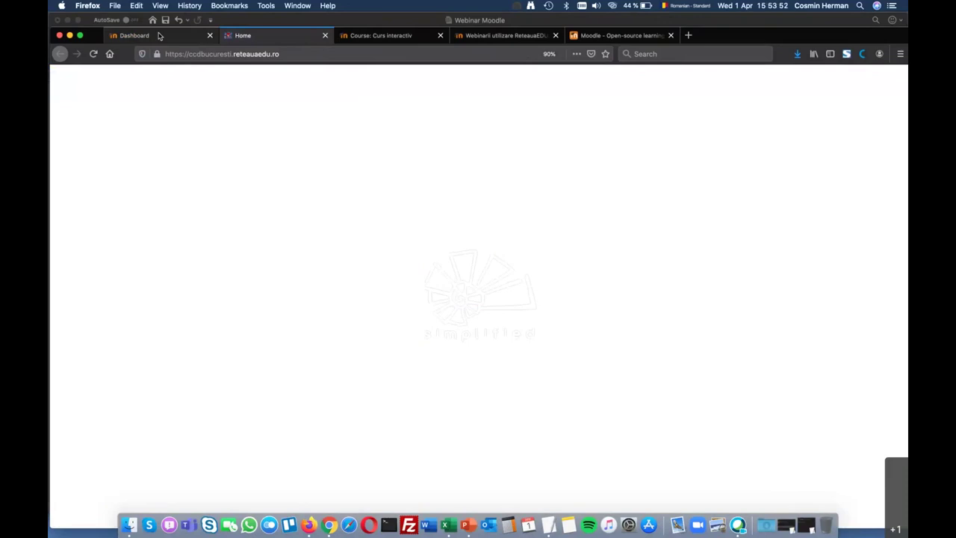
click(159, 35)
scroll(452, 209, up, 3)
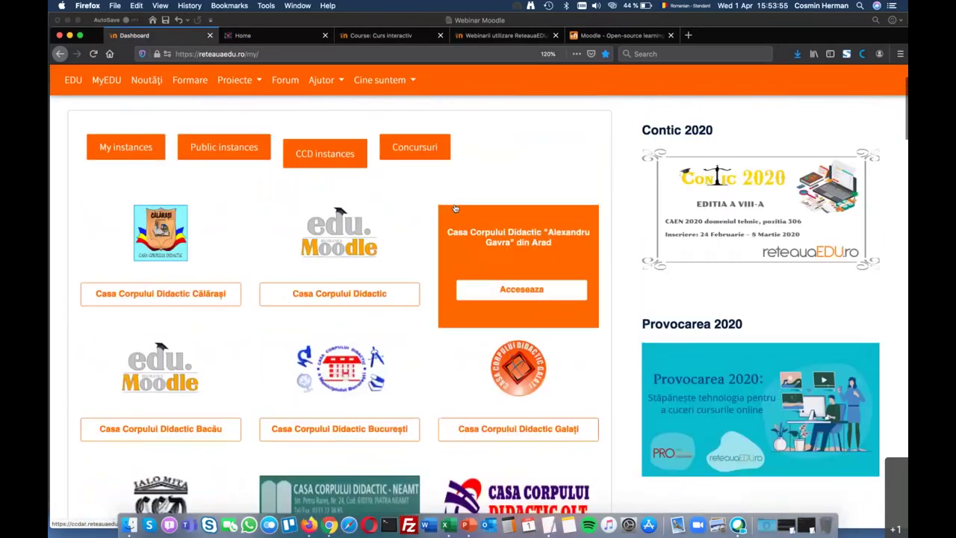
scroll(454, 208, up, 1)
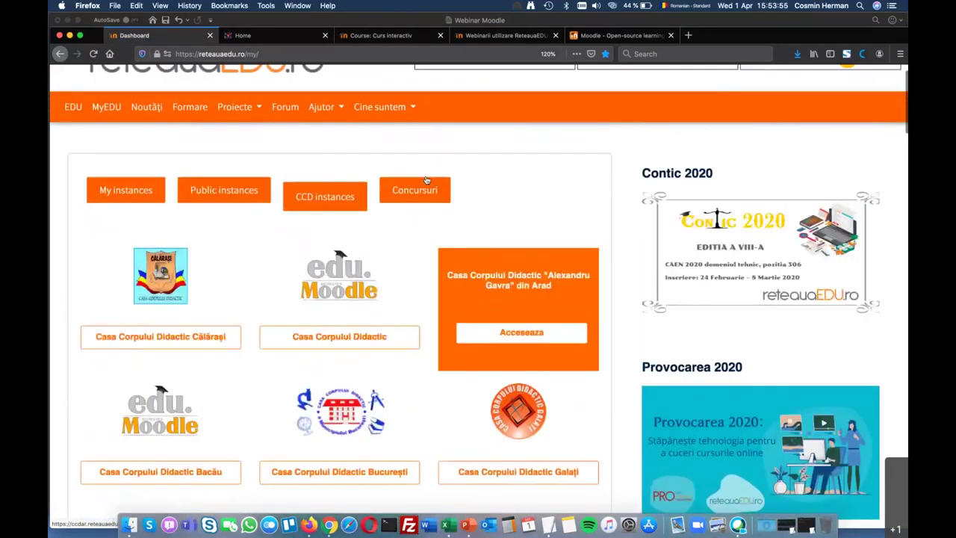
Reload the Casa Corpului Didactic București home page and review its courses under Cursuri în derulare
click(259, 36)
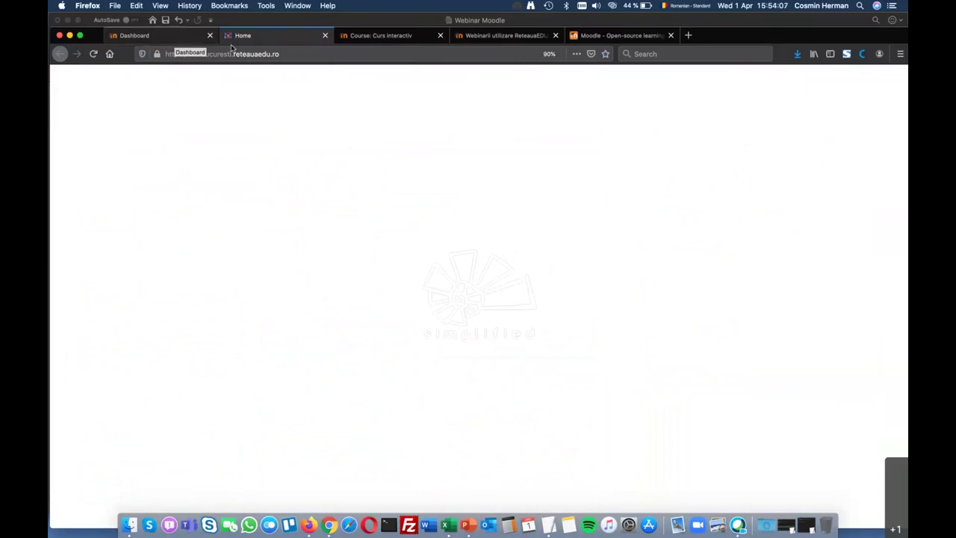
click(316, 54)
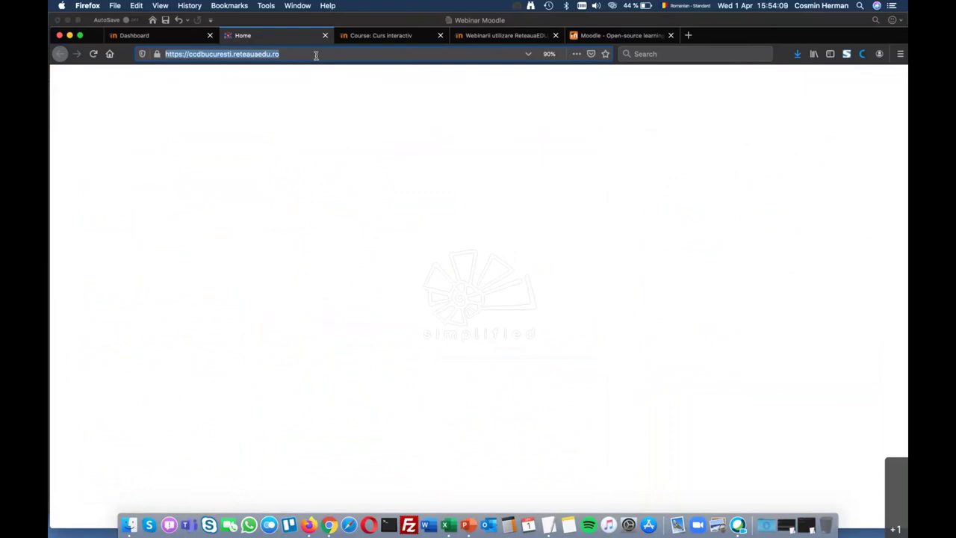
key(Return)
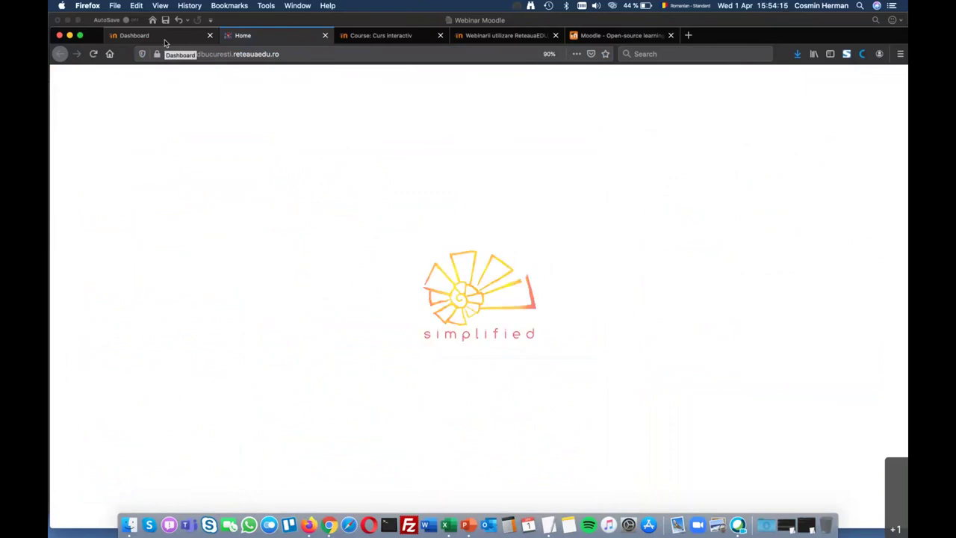
click(163, 38)
click(259, 37)
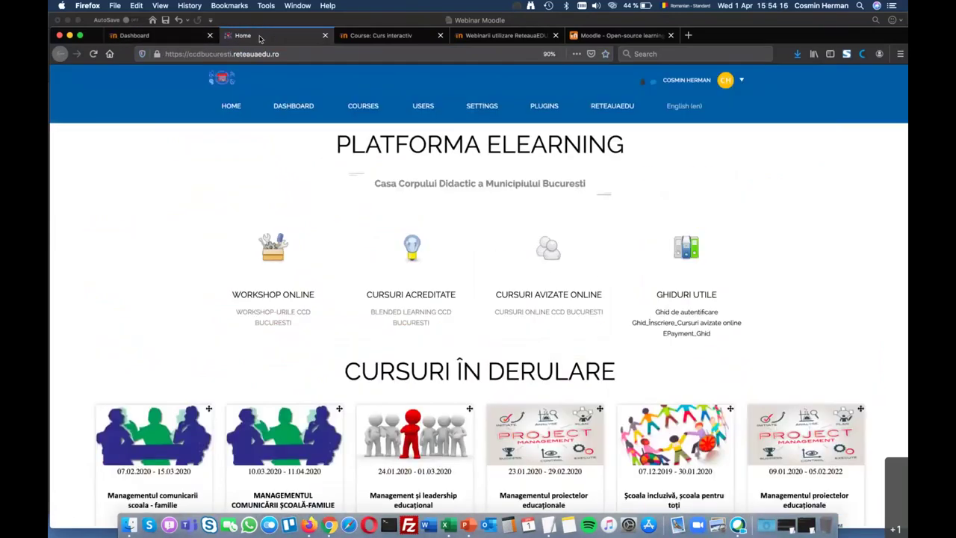
scroll(553, 276, down, 5)
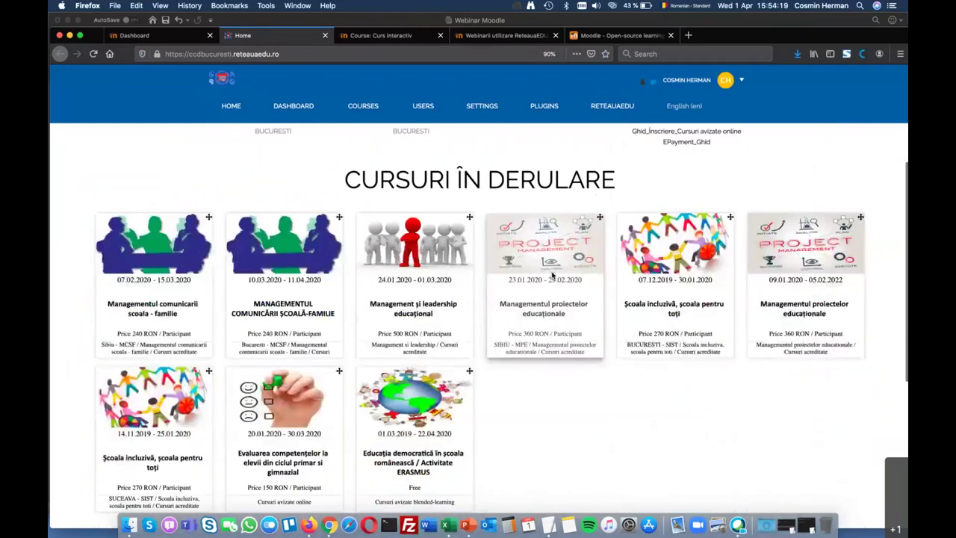
scroll(553, 277, down, 3)
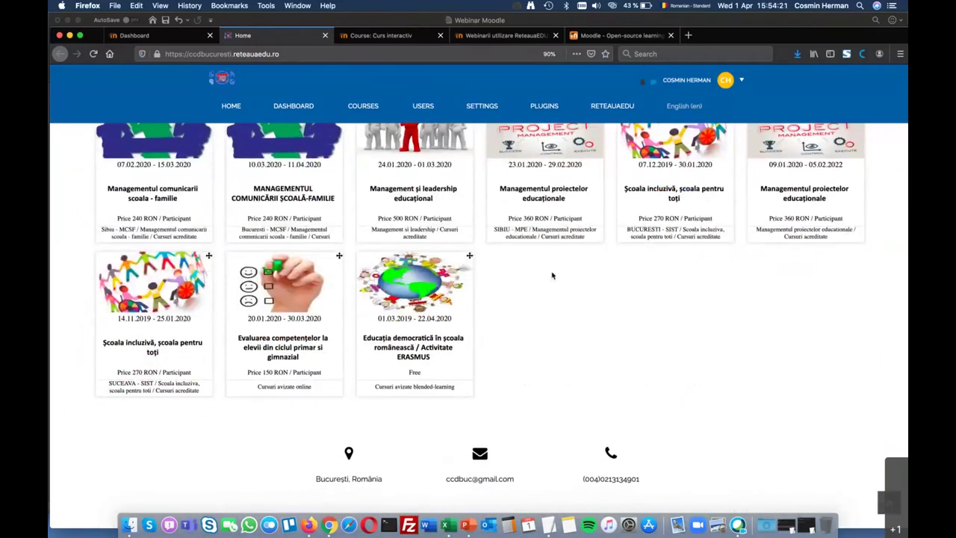
scroll(552, 276, up, 8)
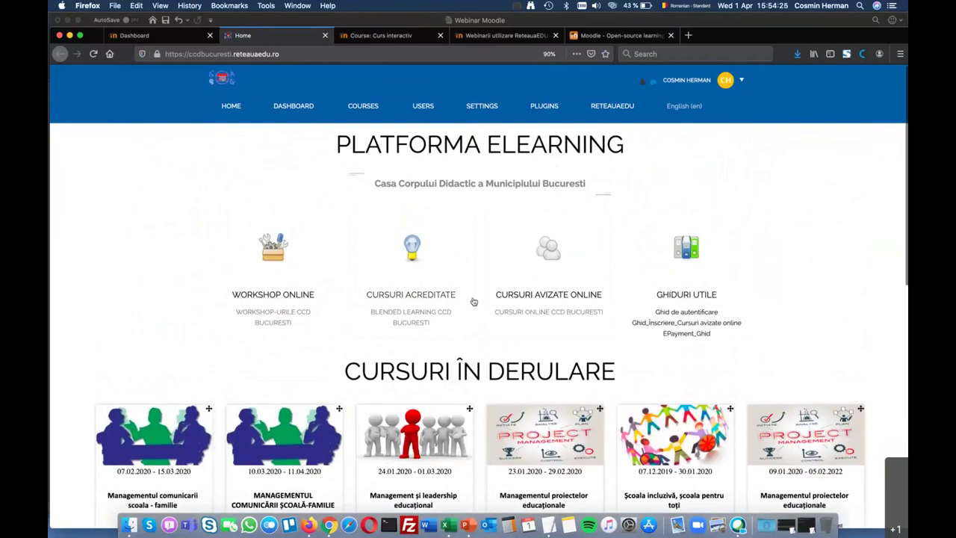
Return to the reteauaEDU.ro dashboard and display the Concursuri instances
key(ctrl+shift+Tab)
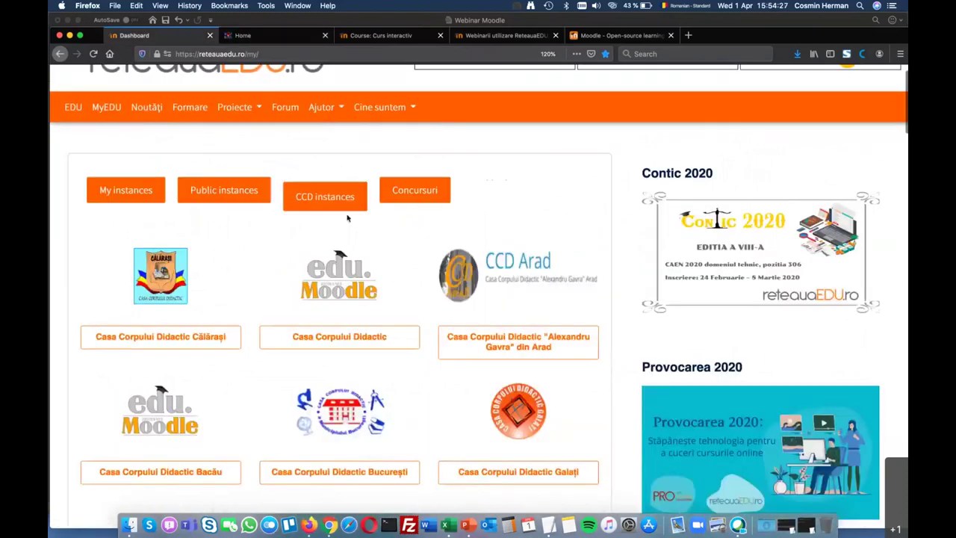
scroll(346, 218, down, 1)
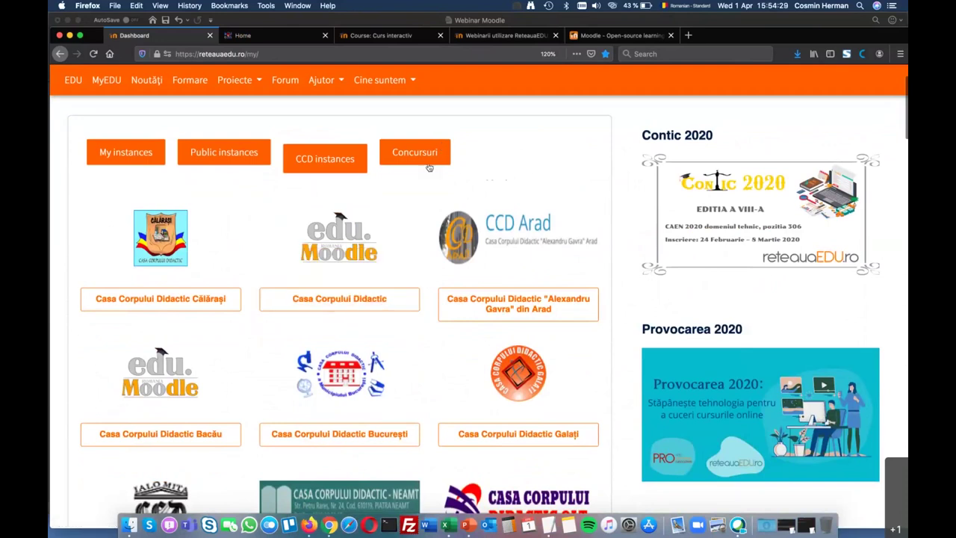
click(429, 164)
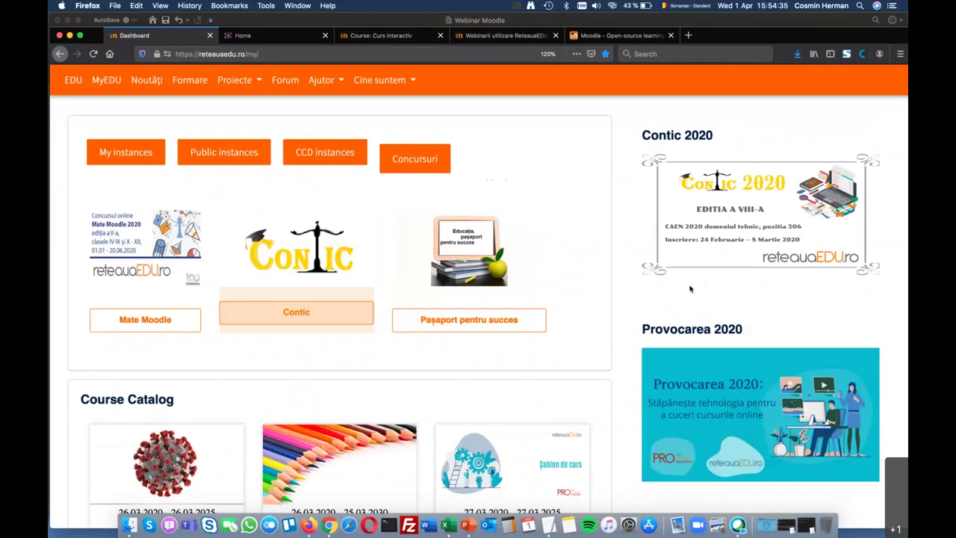
Examine the contest instances and the Contic 2020, Provocarea 2020 and Mate Moodle 2020 banners on the dashboard
scroll(706, 357, down, 3)
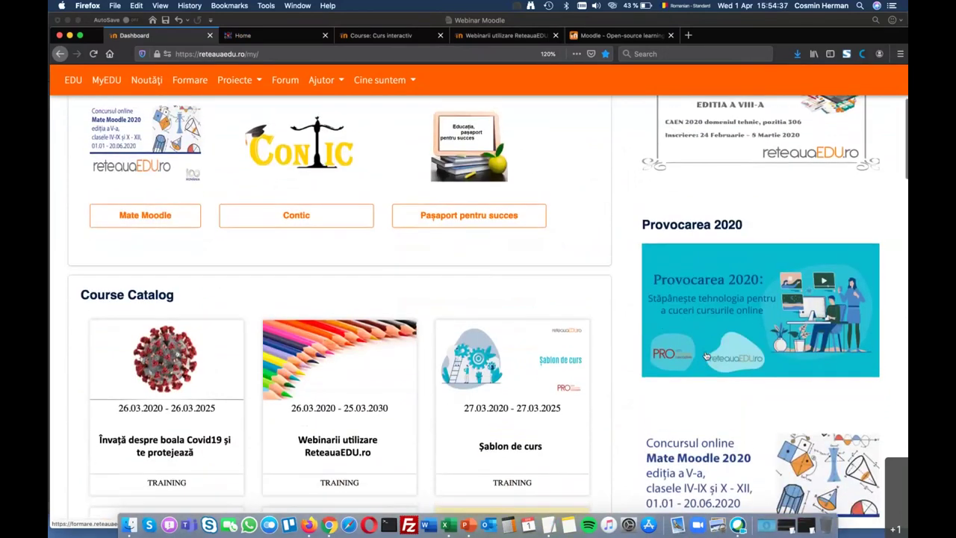
scroll(705, 356, up, 2)
scroll(706, 356, up, 1)
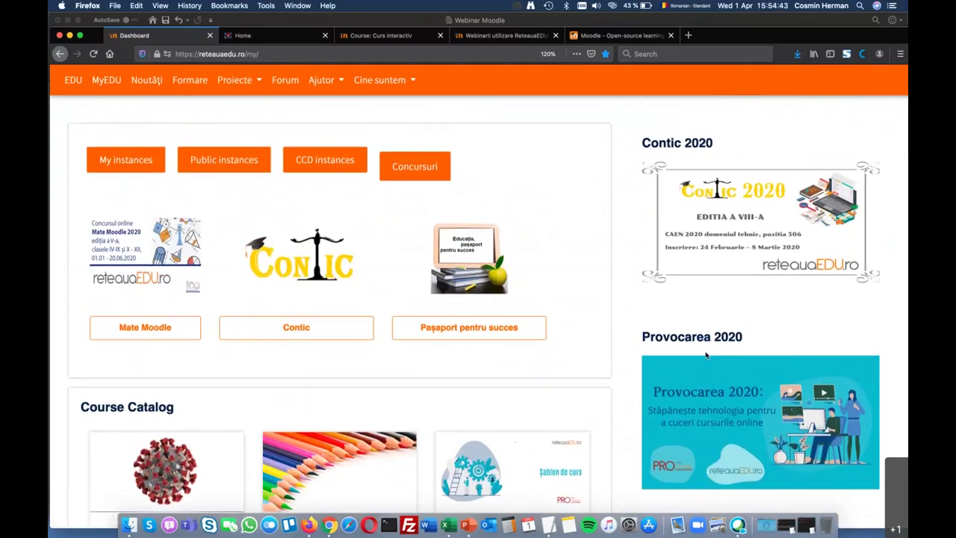
scroll(678, 381, down, 1)
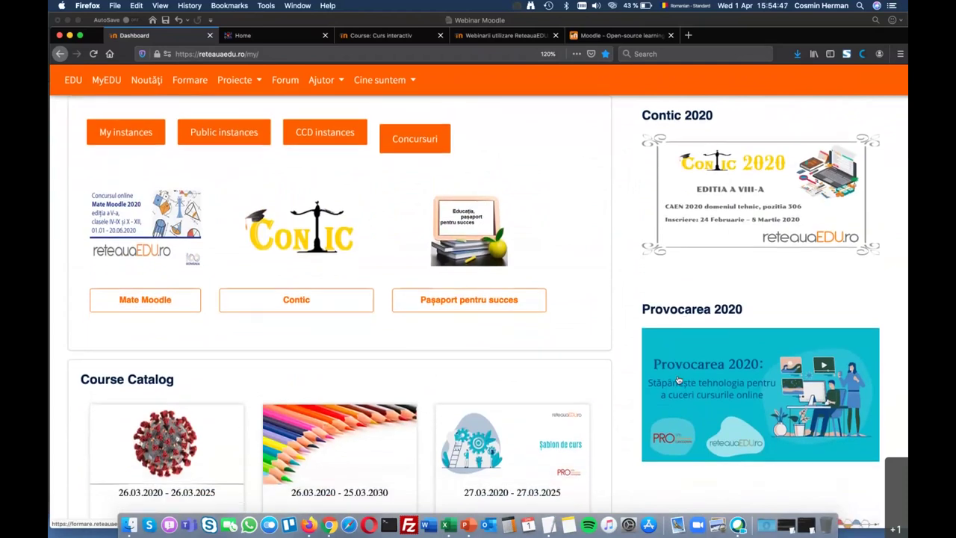
scroll(678, 381, down, 2)
scroll(678, 381, up, 2)
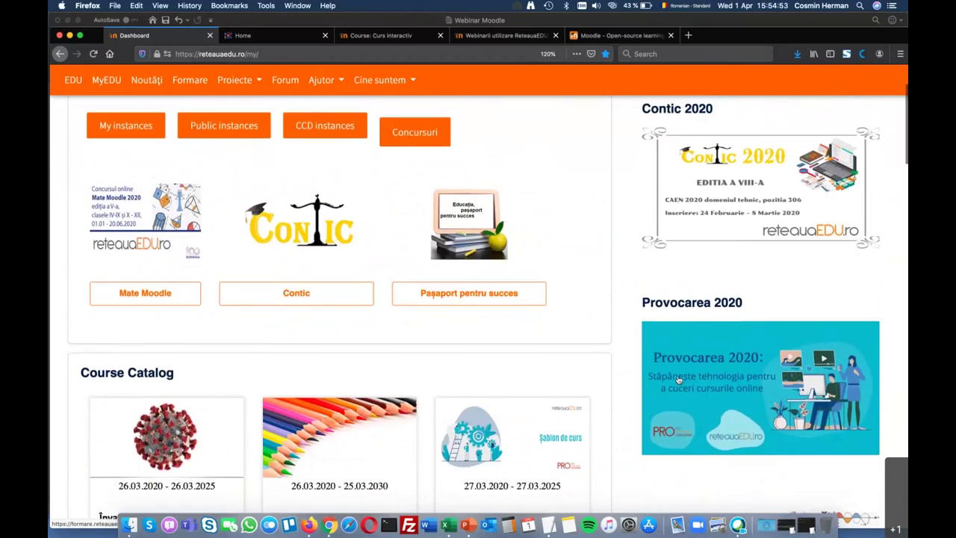
scroll(679, 381, down, 3)
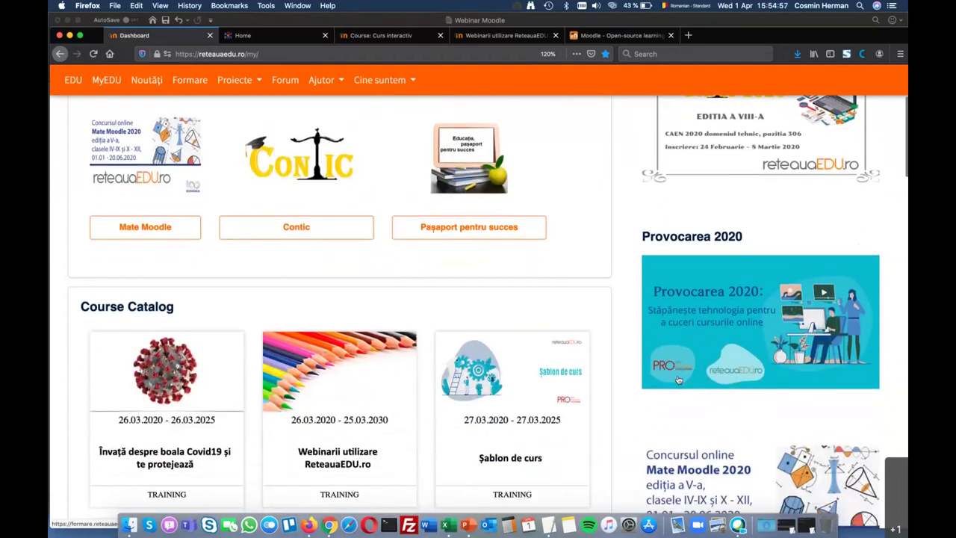
scroll(678, 381, up, 2)
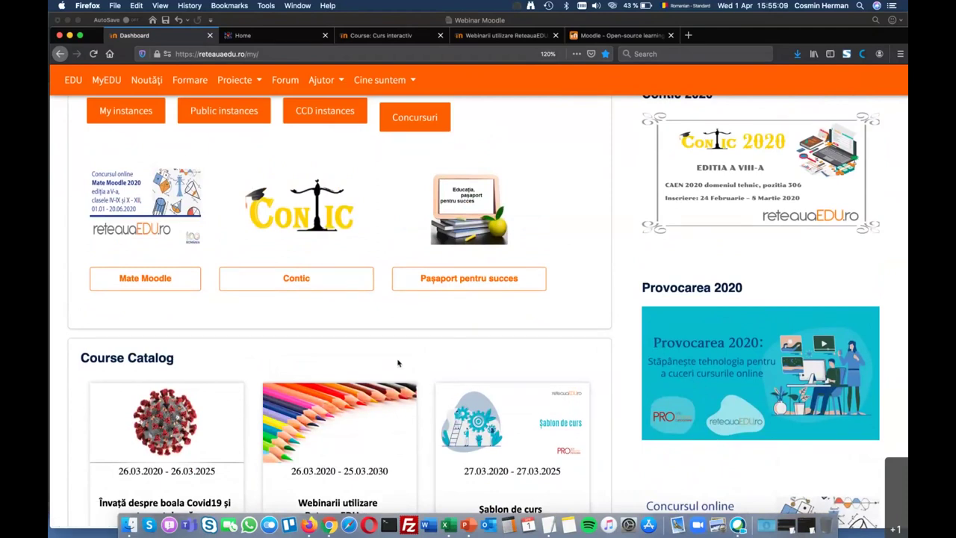
Review the training and content development courses offered in the dashboard's Course Catalog
scroll(350, 393, down, 1)
scroll(350, 394, down, 3)
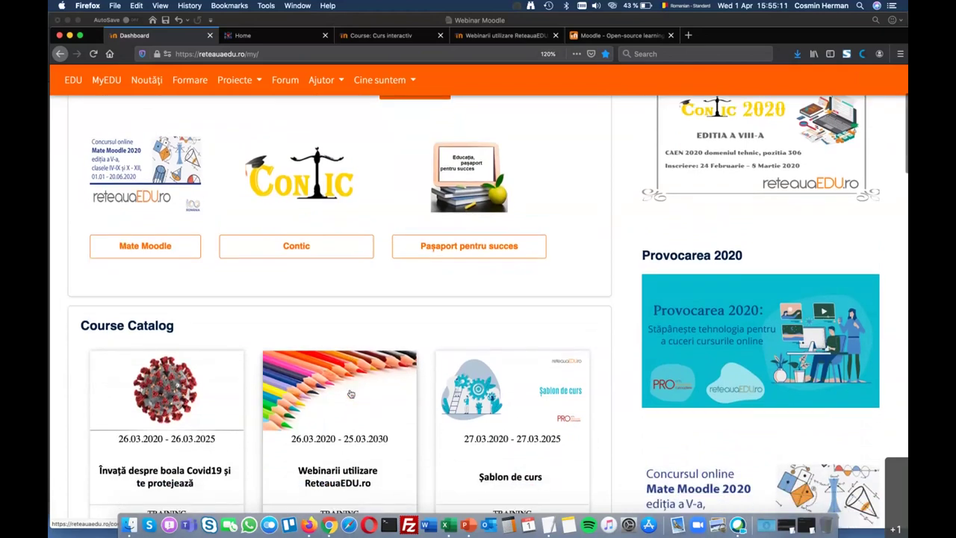
scroll(350, 393, down, 3)
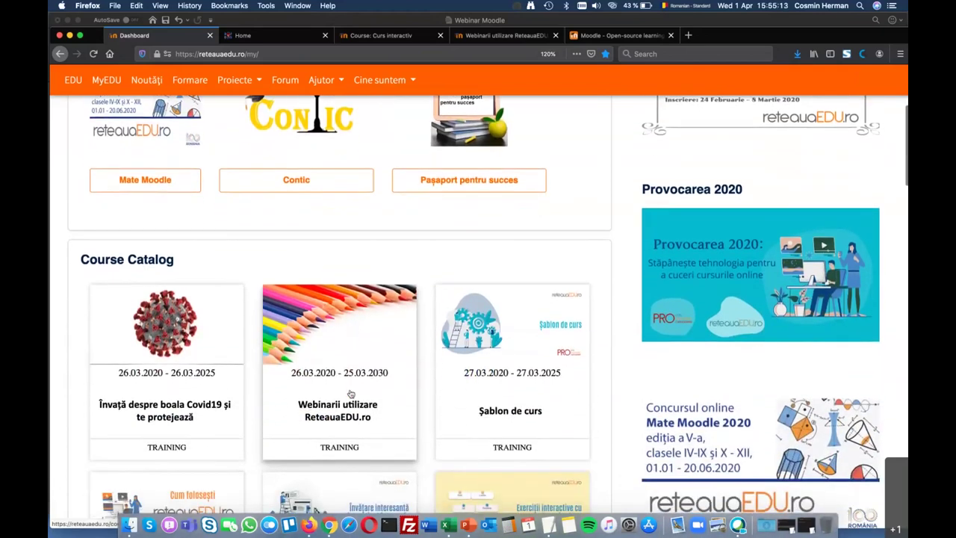
scroll(350, 394, down, 2)
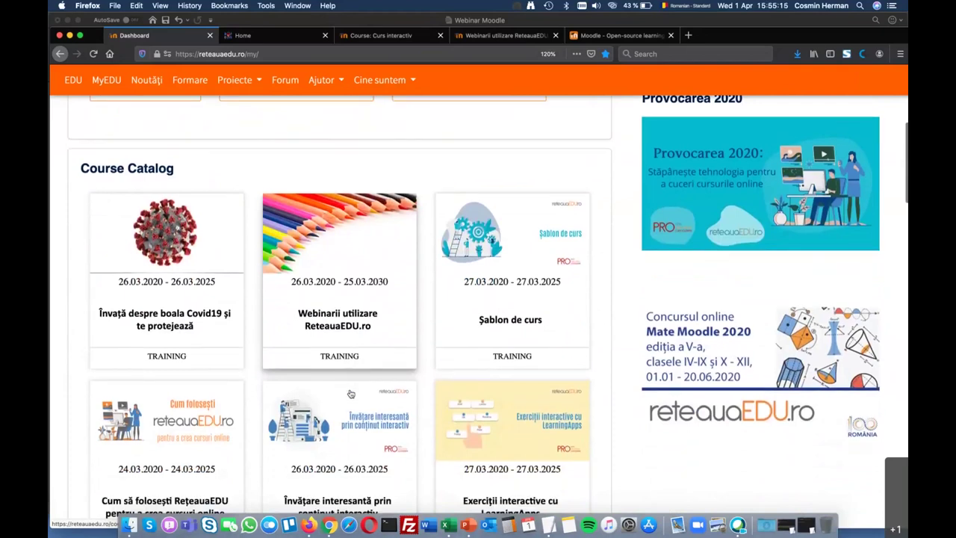
scroll(351, 394, down, 1)
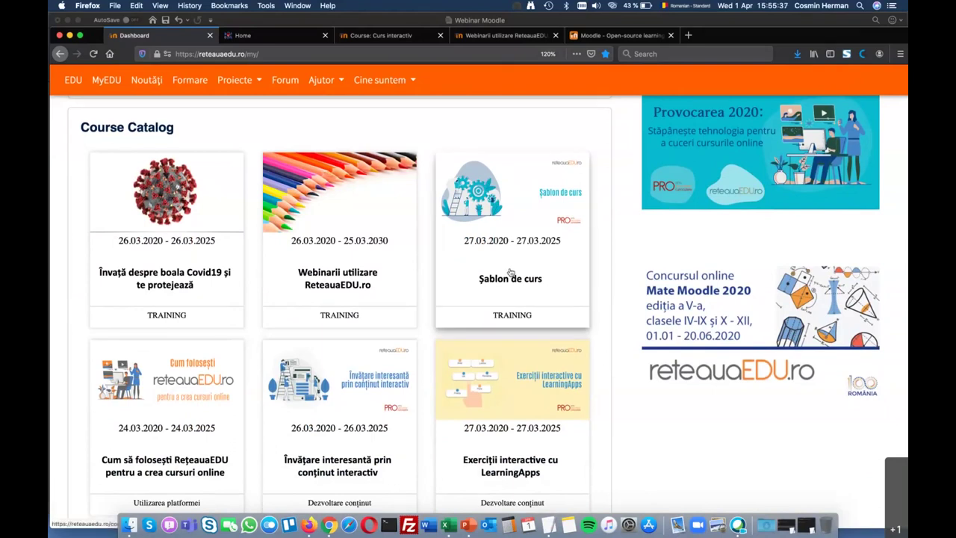
Review the remaining Course Catalog entries, from Șablon de curs through Atractivitatea cursurilor online
scroll(515, 276, down, 2)
scroll(521, 281, down, 1)
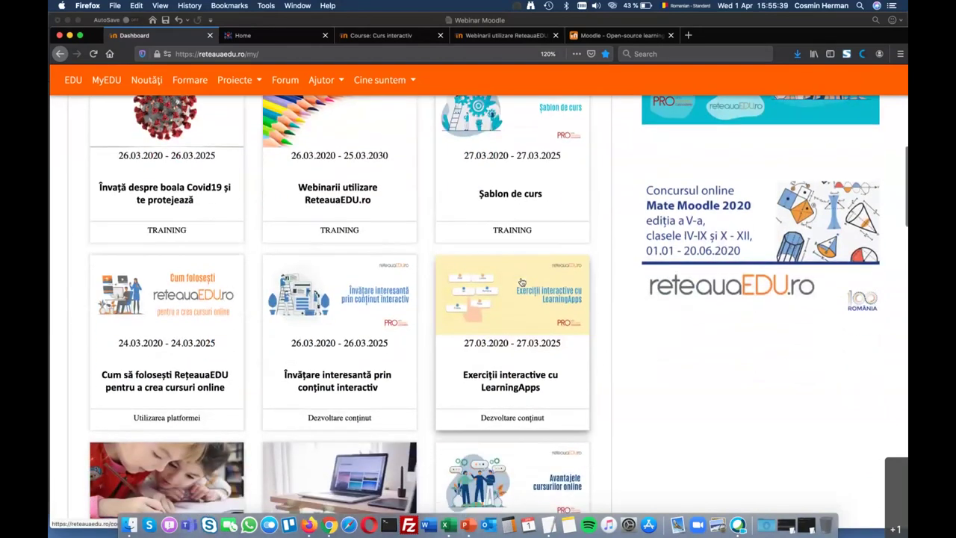
scroll(522, 282, down, 2)
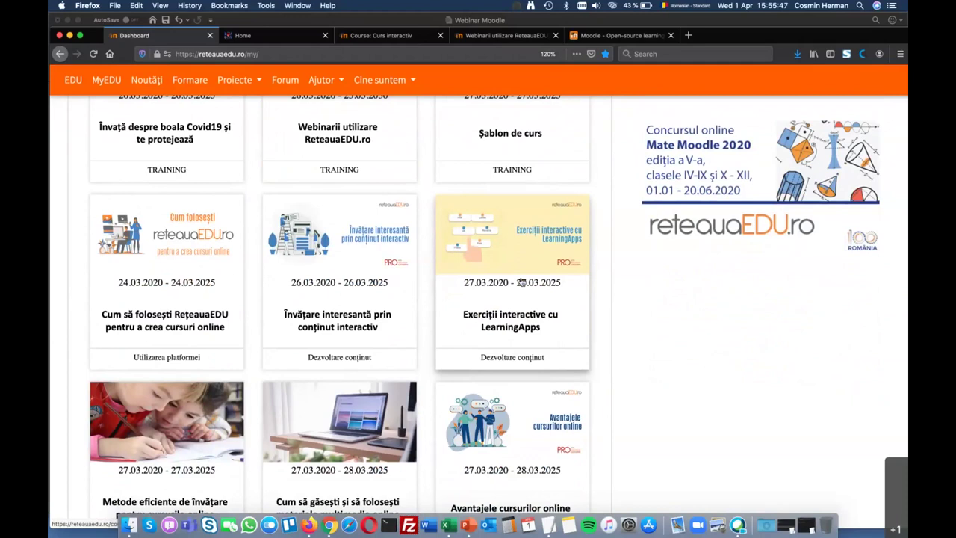
scroll(522, 281, down, 3)
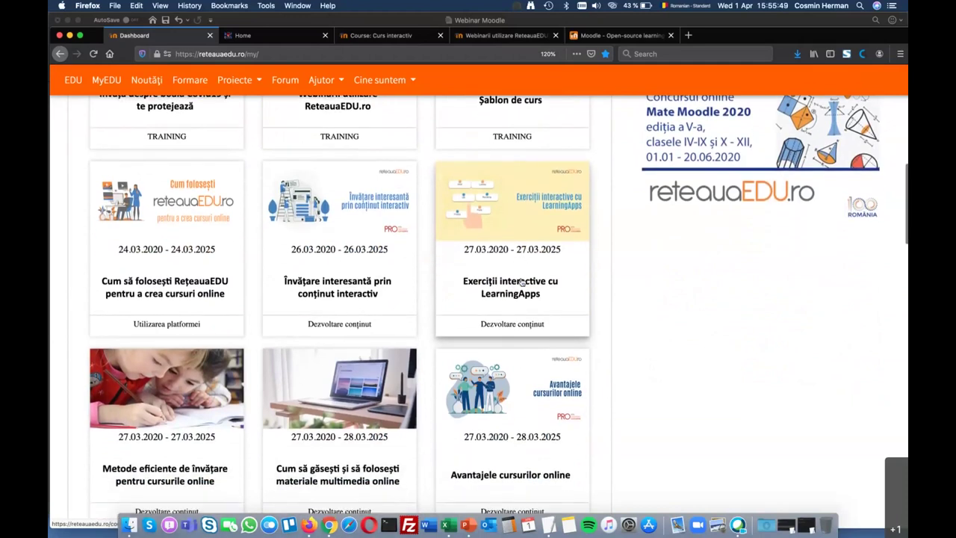
scroll(521, 282, down, 2)
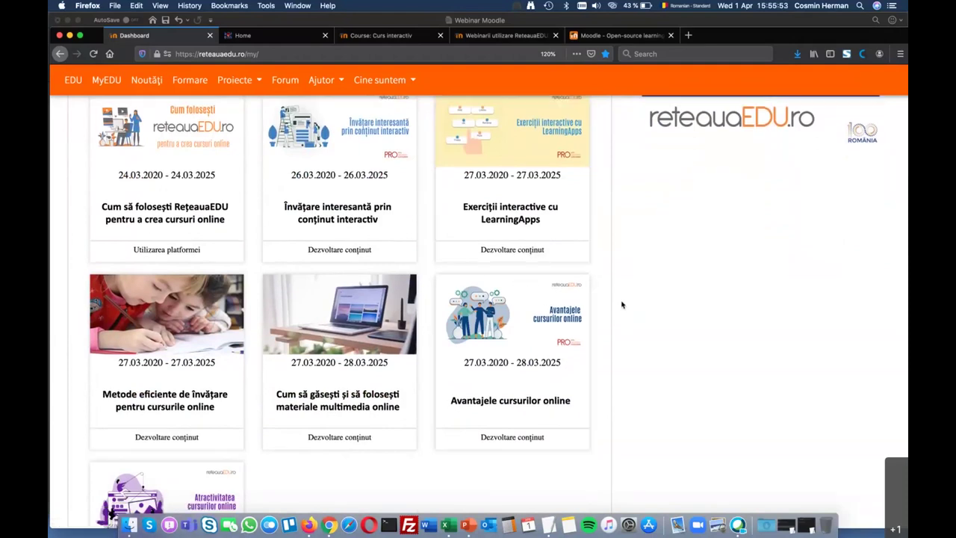
scroll(622, 304, down, 4)
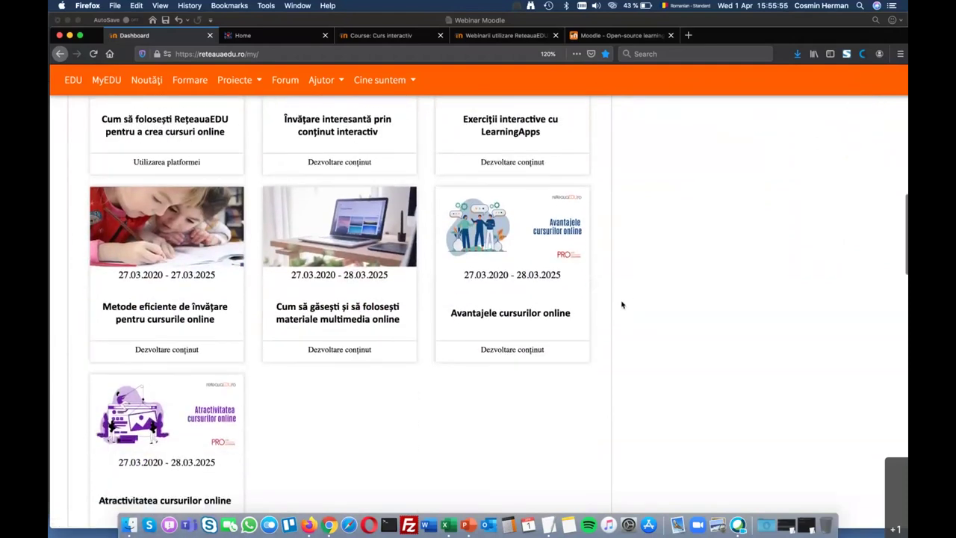
scroll(621, 305, down, 3)
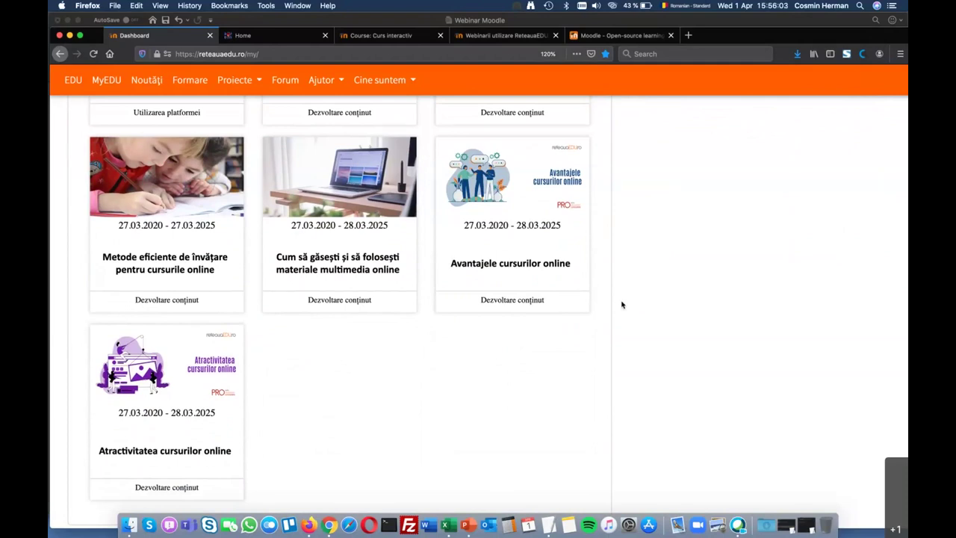
Look back over the Course Catalog, the Provocarea 2020 banner and the contest instances up to the dashboard header
scroll(621, 305, up, 2)
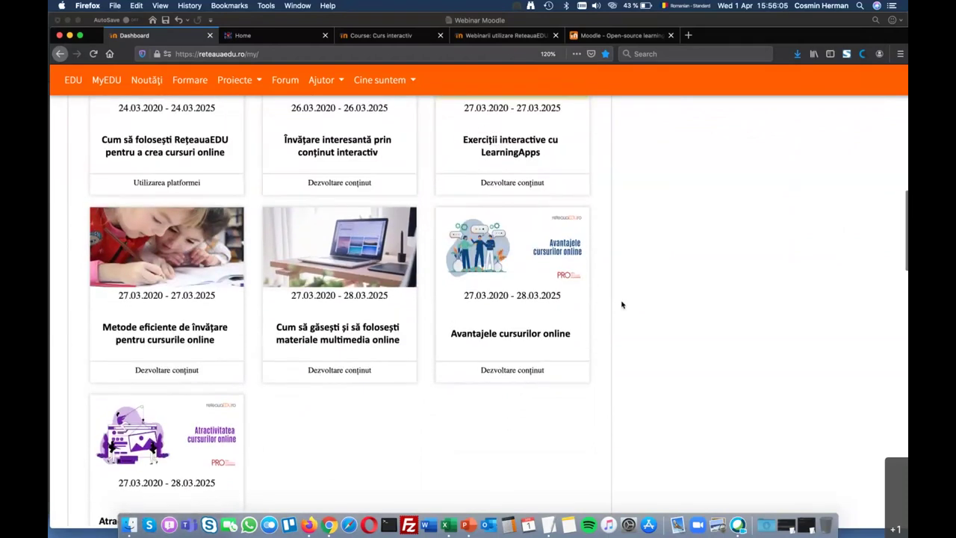
scroll(622, 305, up, 2)
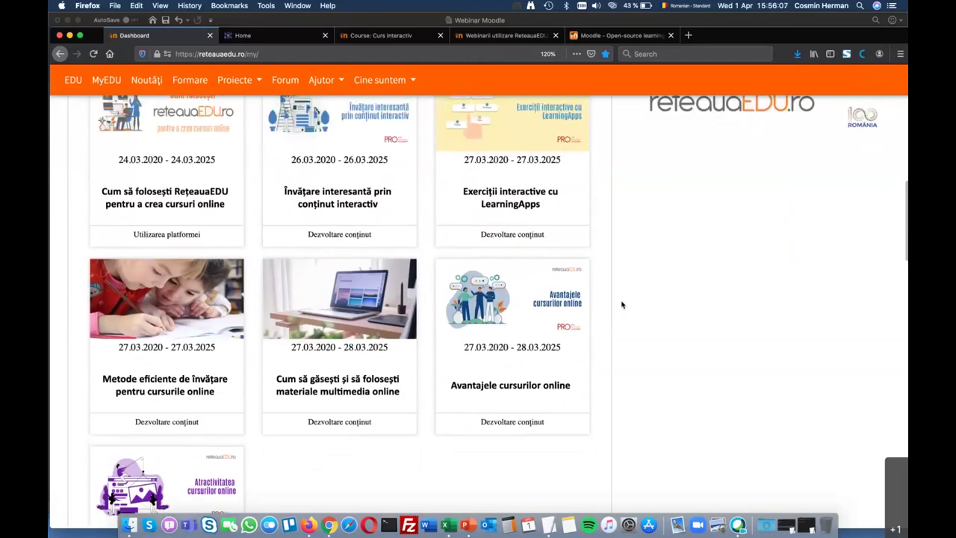
scroll(621, 305, up, 2)
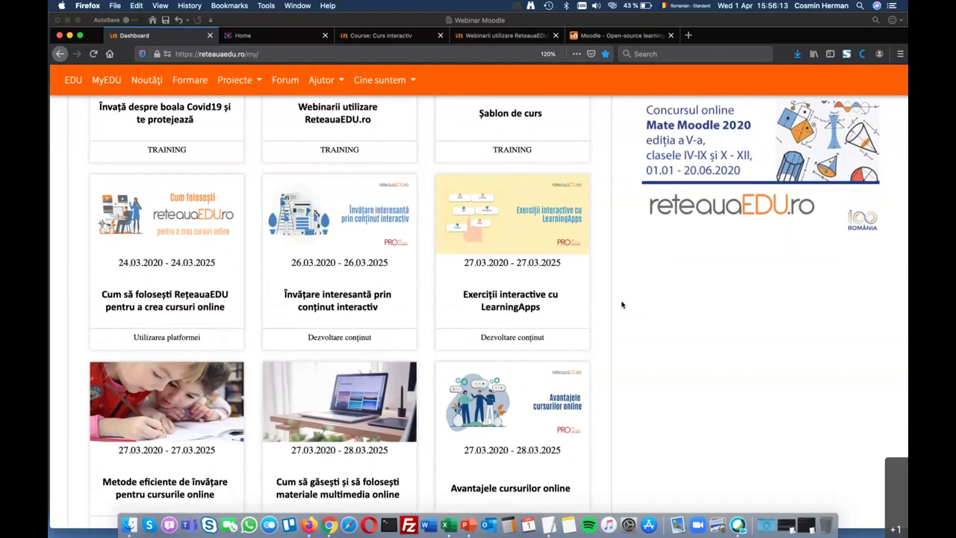
scroll(621, 305, up, 1)
scroll(621, 305, up, 2)
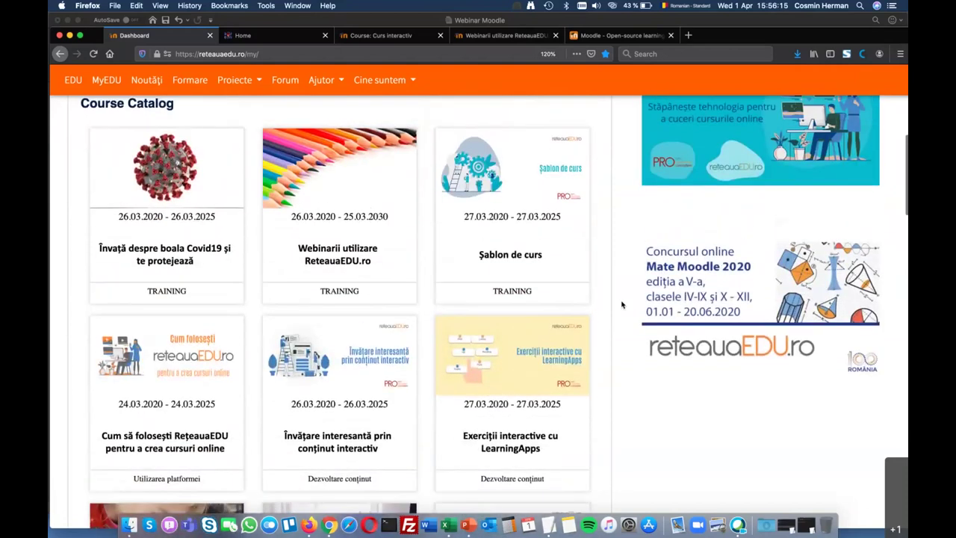
scroll(621, 305, up, 2)
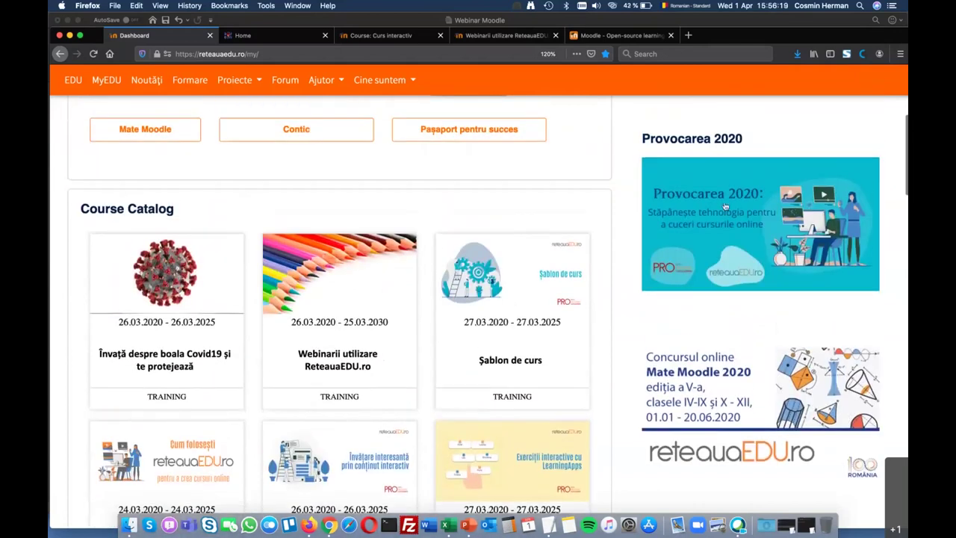
scroll(608, 270, up, 2)
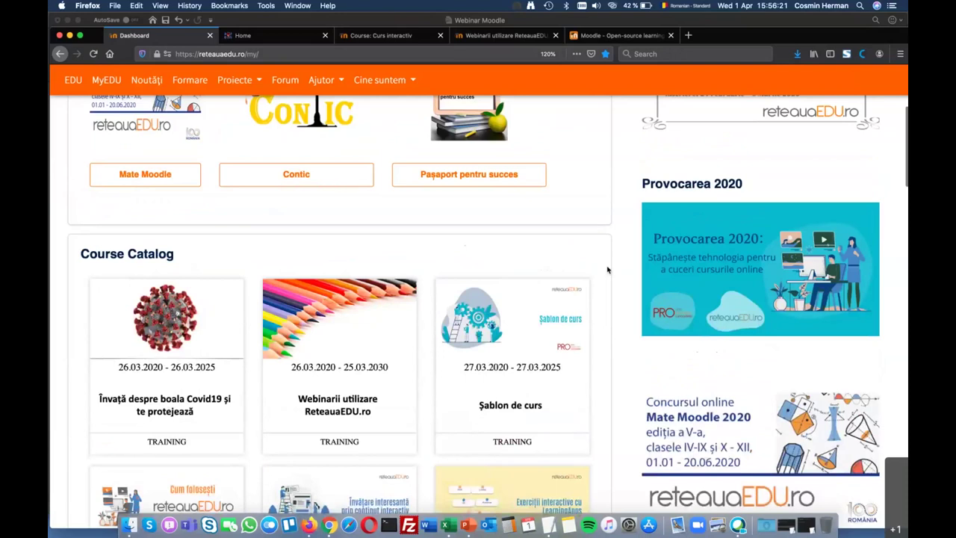
scroll(608, 269, up, 1)
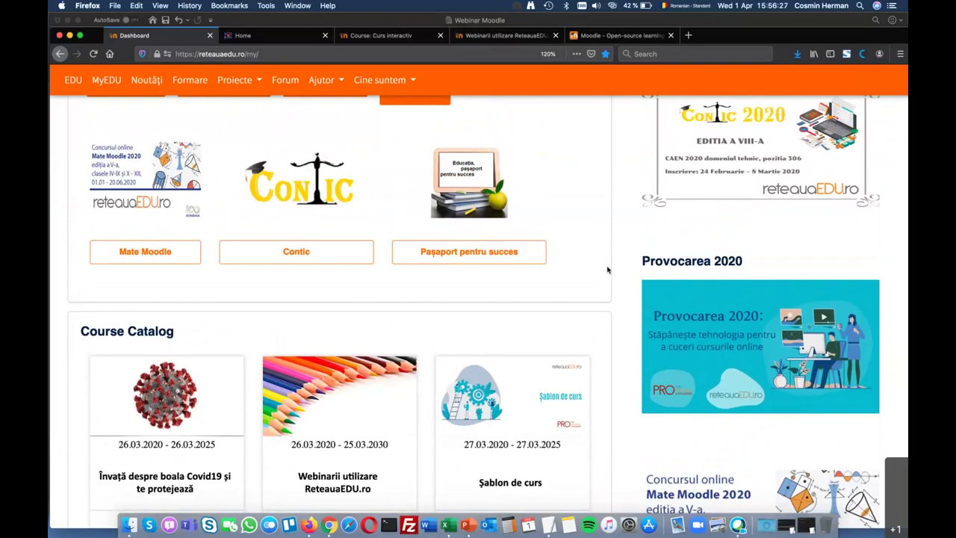
scroll(608, 344, up, 2)
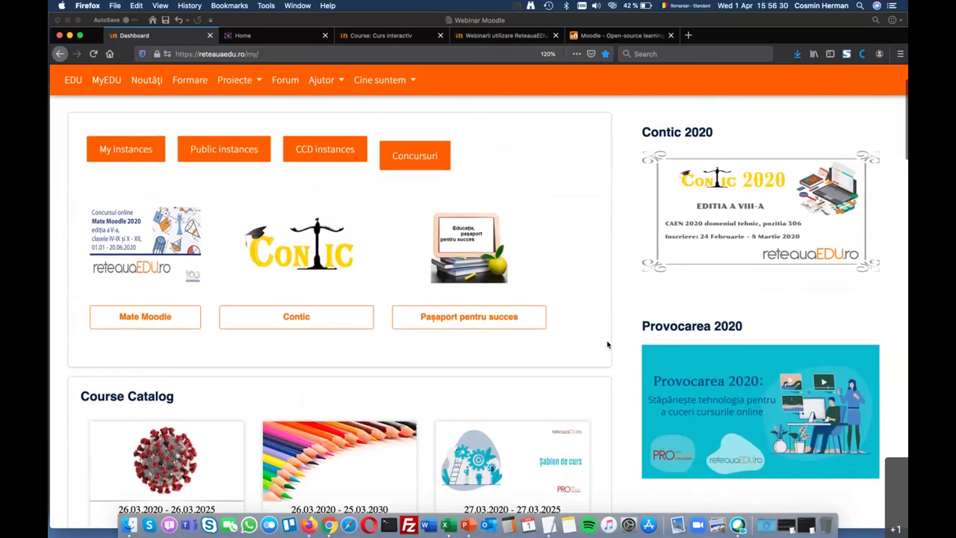
scroll(608, 344, up, 1)
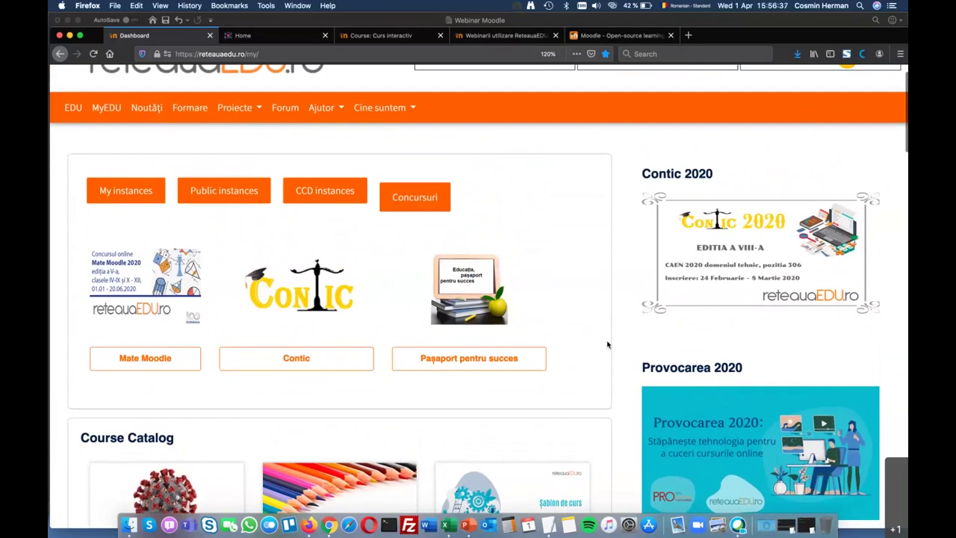
scroll(607, 344, up, 1)
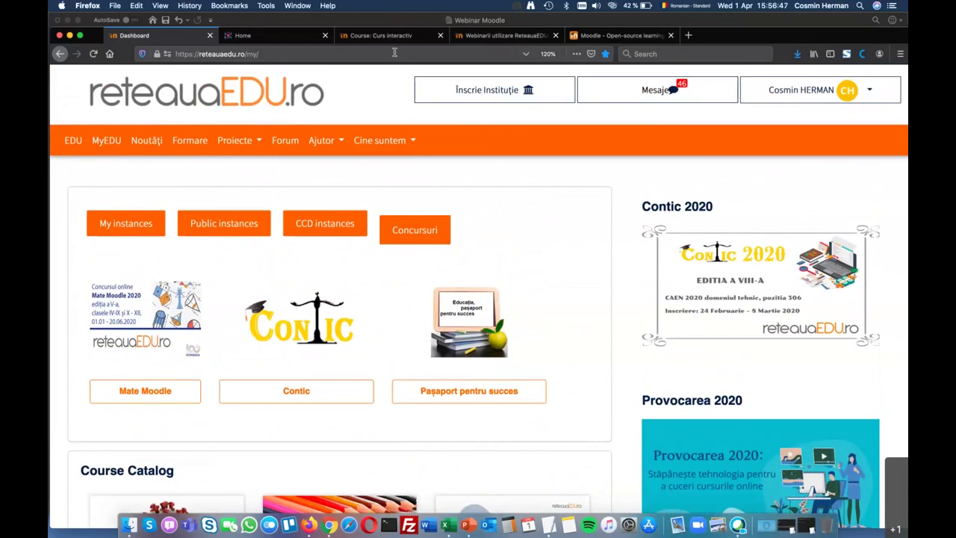
Display the My instances group on the reteauaEDU.ro dashboard
scroll(563, 237, down, 2)
scroll(563, 236, up, 2)
scroll(563, 236, down, 2)
scroll(519, 247, down, 1)
scroll(620, 229, up, 1)
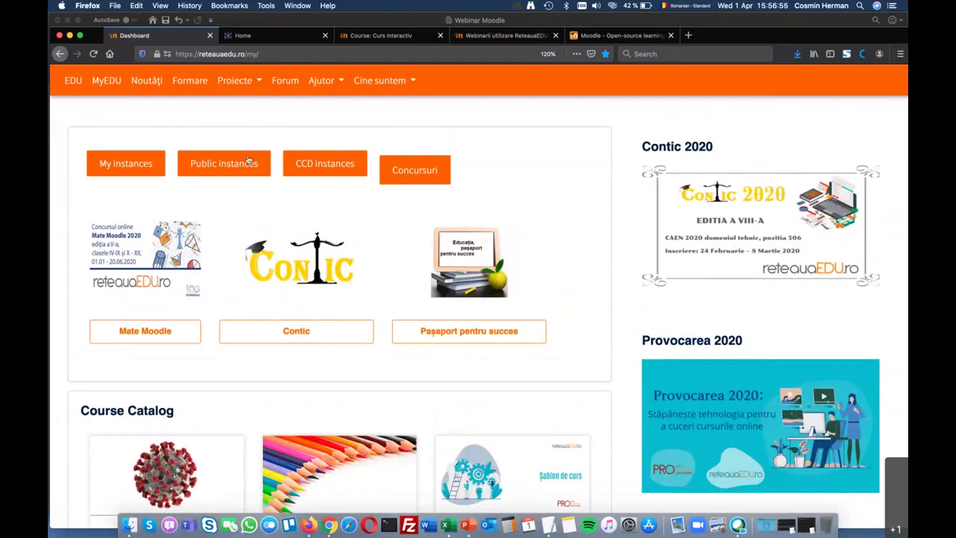
click(127, 169)
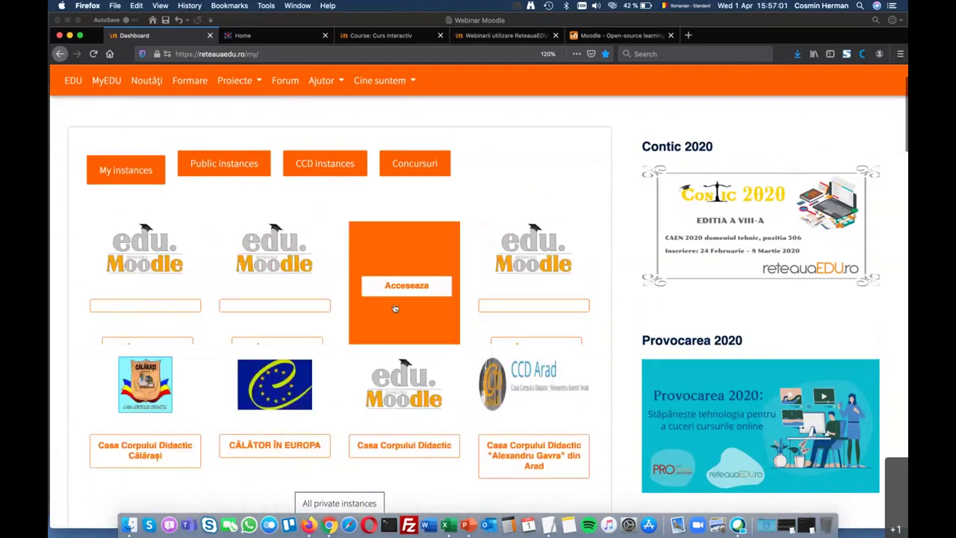
Switch to the demo platform holding the Curs interactiv course and bring up the Course List on its home page
click(382, 35)
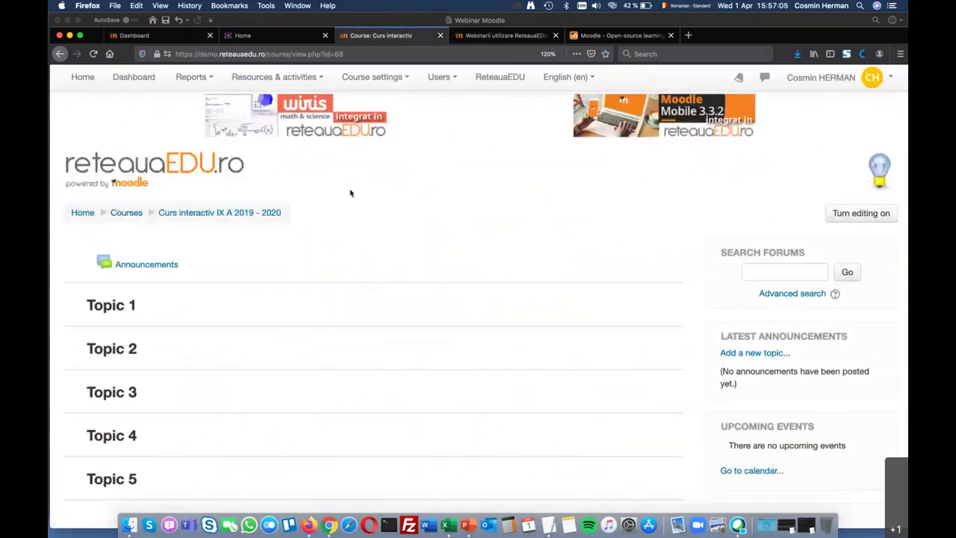
click(124, 80)
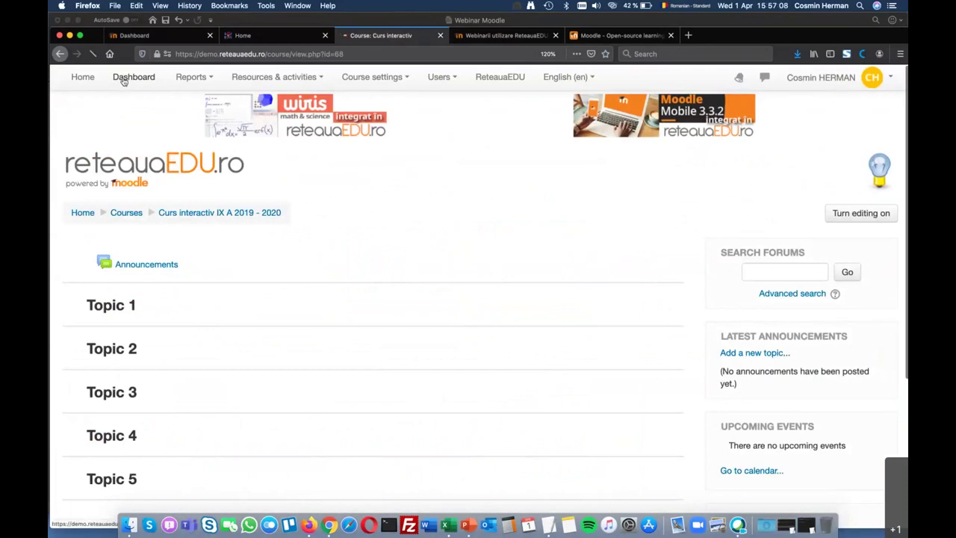
click(81, 78)
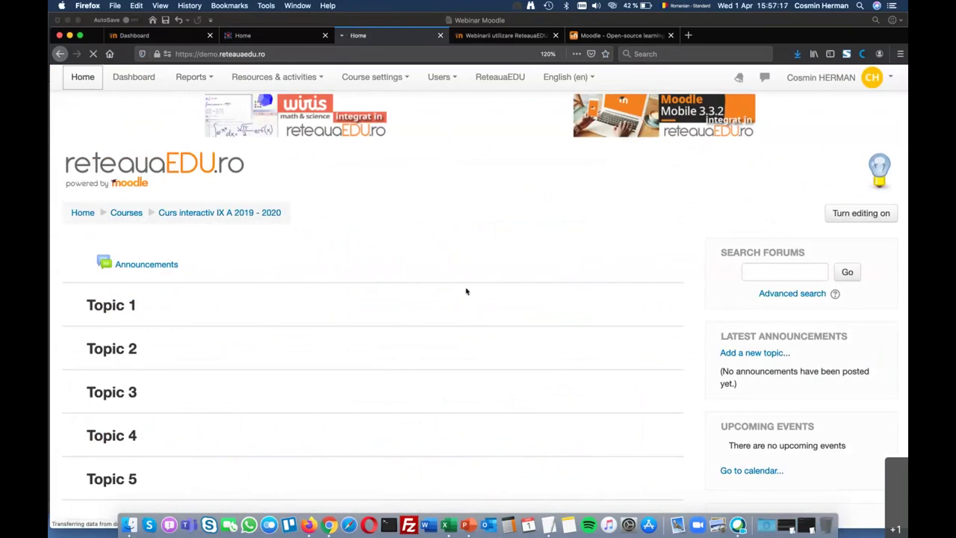
scroll(418, 296, down, 5)
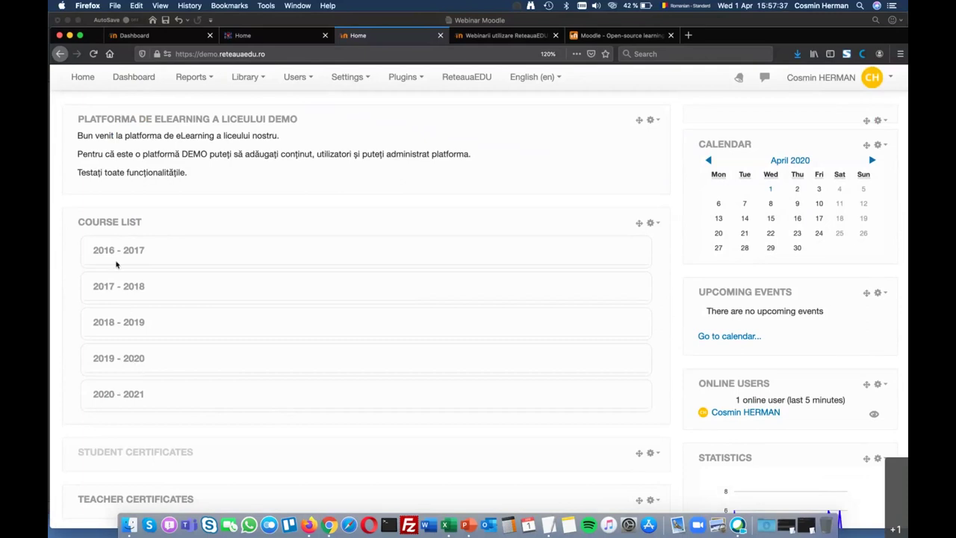
Expand 2017 - 2018 and CLASA IX B in the Course List and open the Engleză course
click(119, 286)
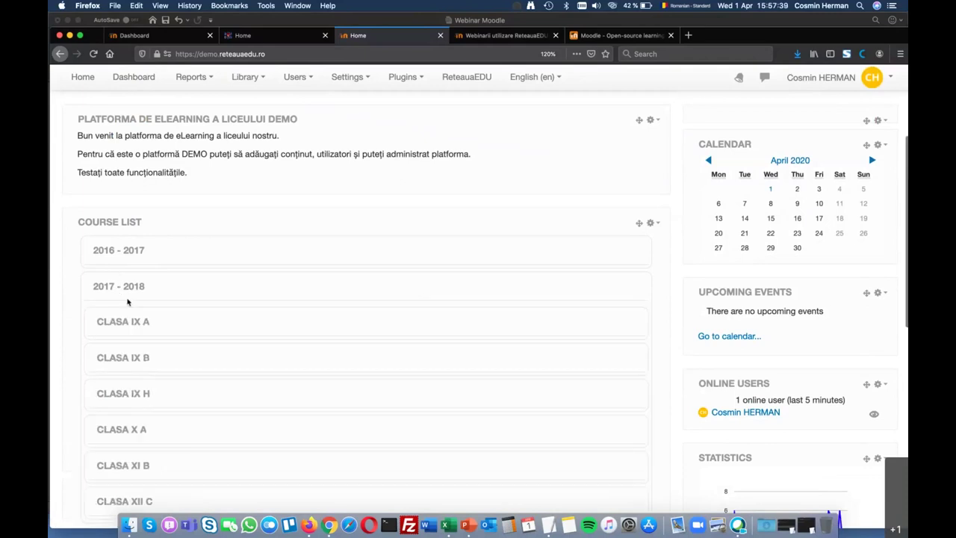
click(133, 357)
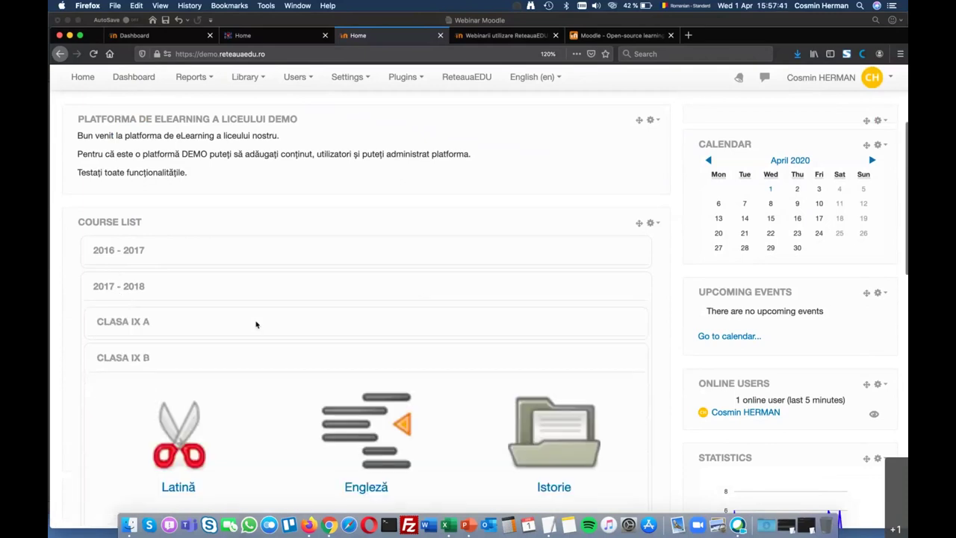
scroll(256, 325, down, 2)
scroll(256, 325, down, 1)
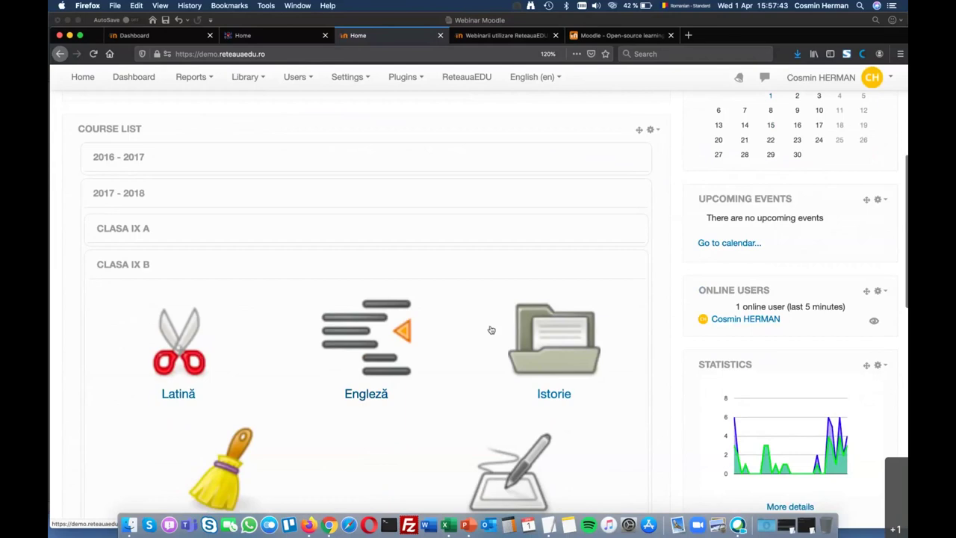
scroll(458, 412, down, 3)
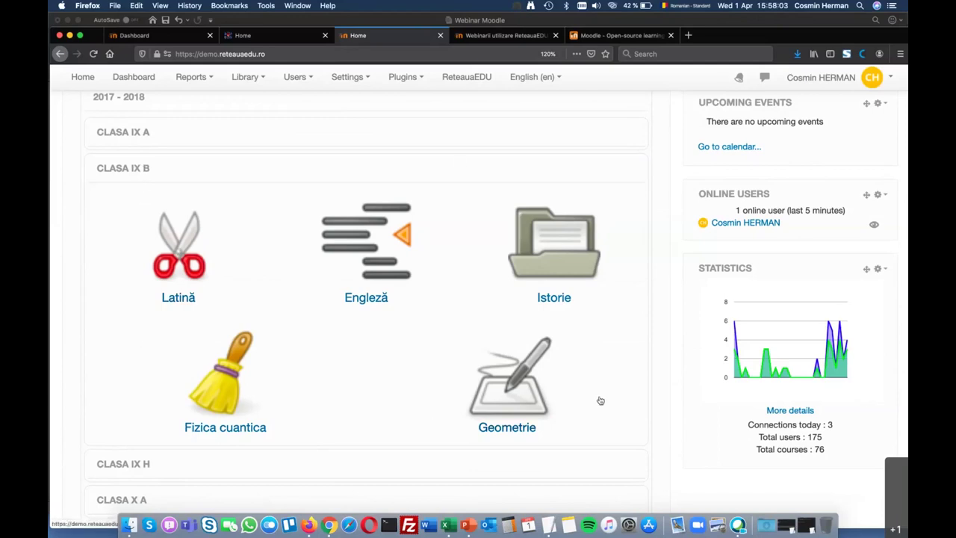
click(365, 251)
click(482, 222)
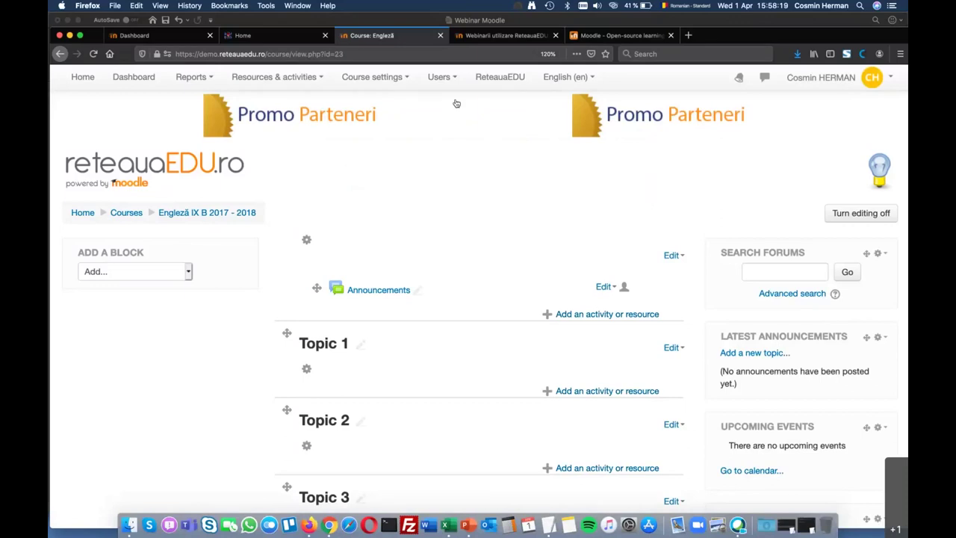
Examine the Engleză course's user management and course settings options and its topic sections
click(440, 76)
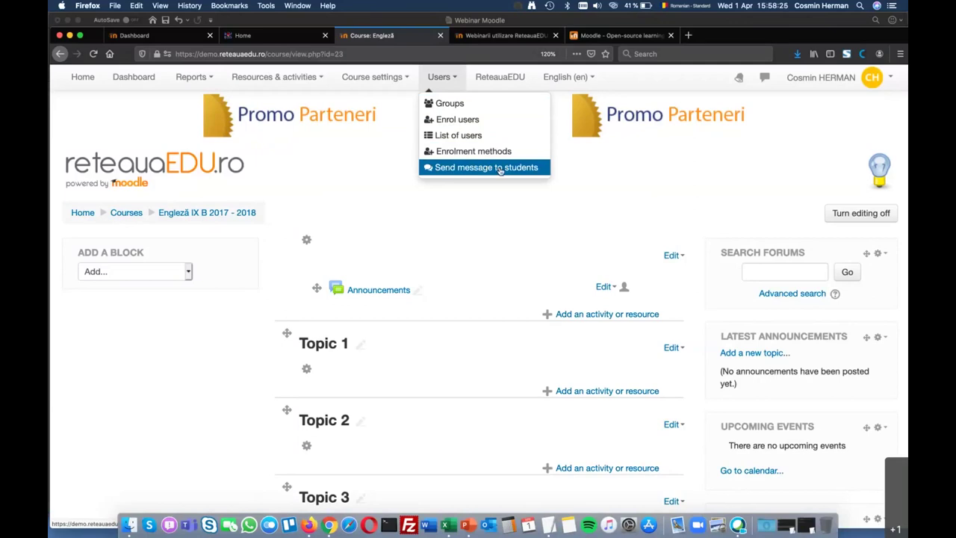
click(366, 77)
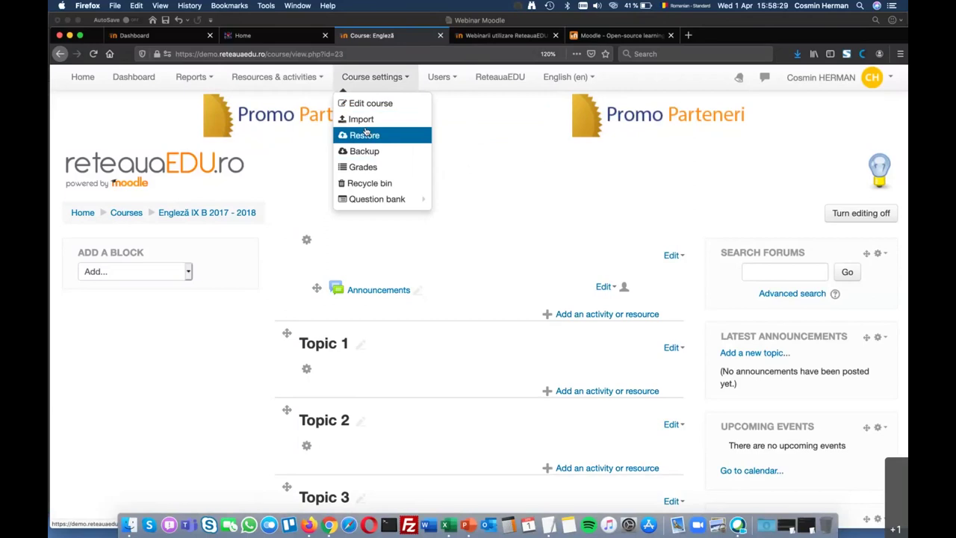
click(490, 186)
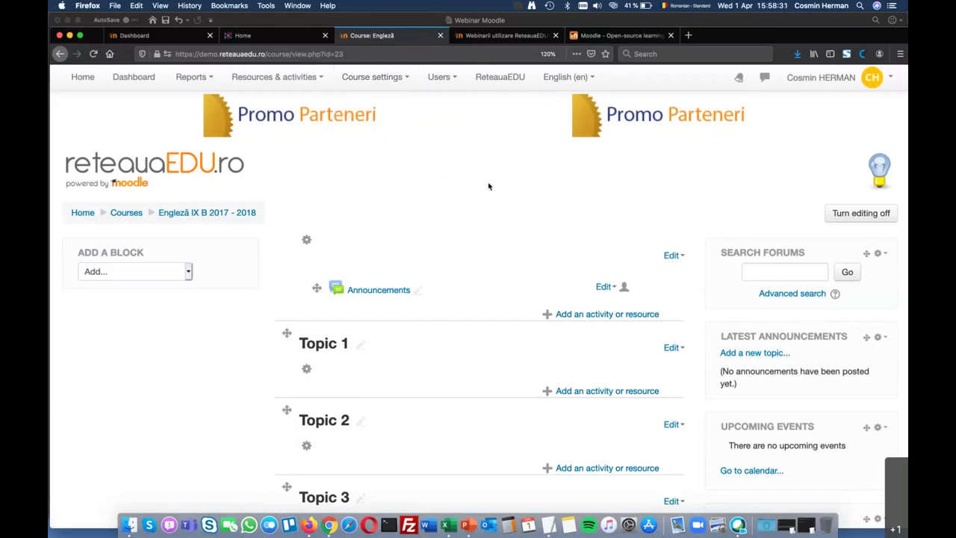
scroll(489, 186, down, 9)
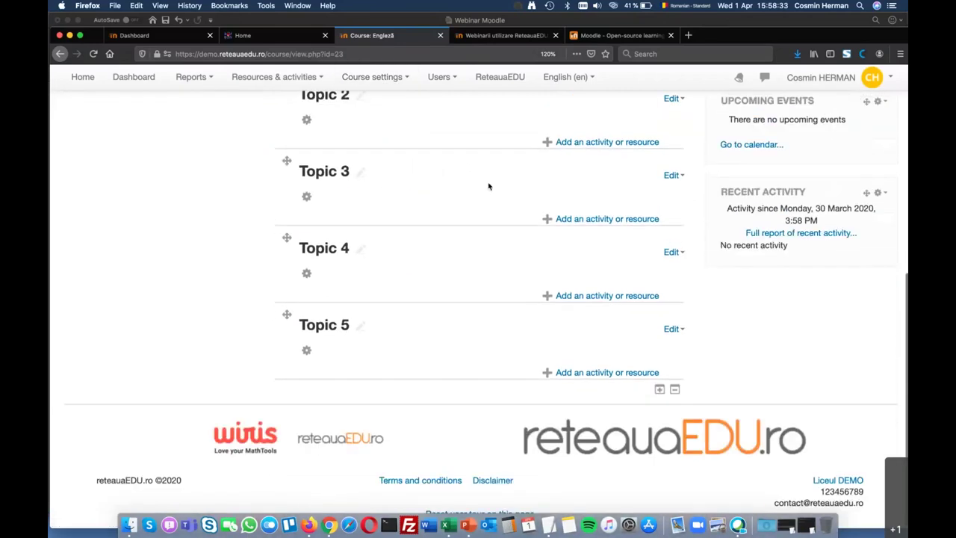
scroll(489, 186, up, 9)
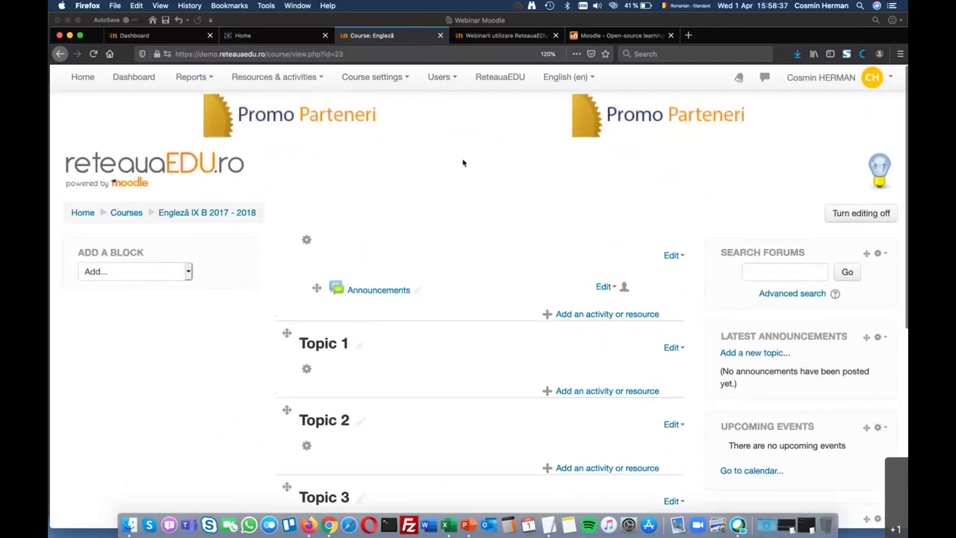
Upload backup-moodle-sablon_curs.mbz from the Desktop as the Engleză course's backup file and start restoring it
click(403, 77)
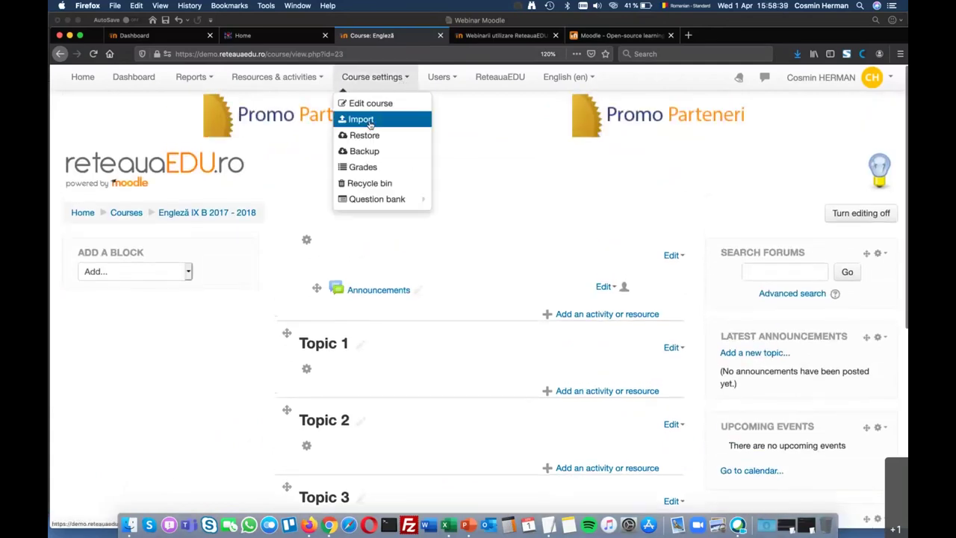
click(365, 137)
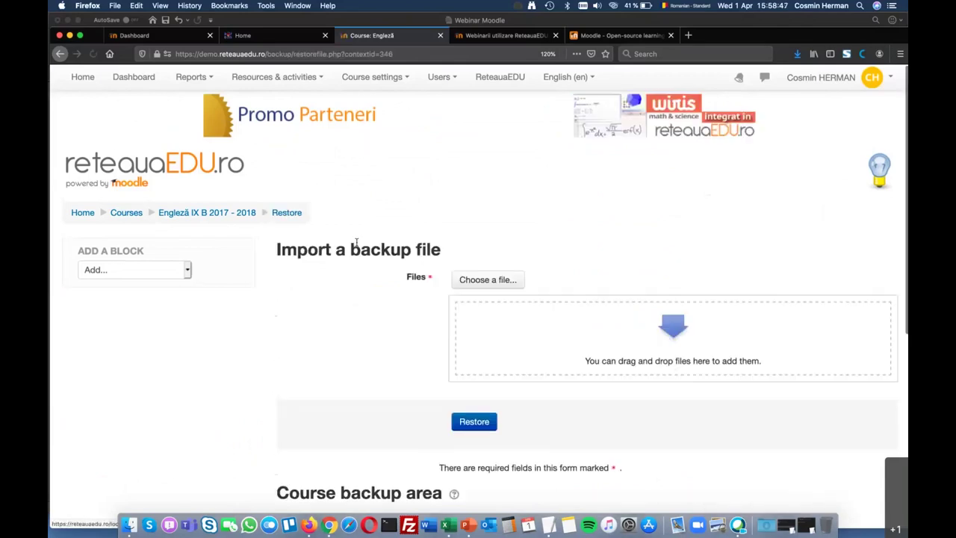
click(130, 525)
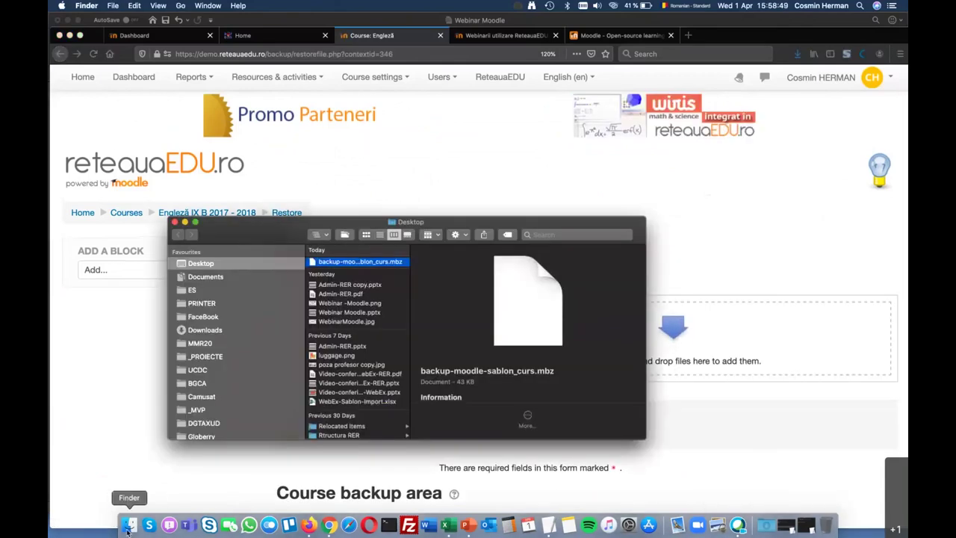
drag(360, 261, 672, 329)
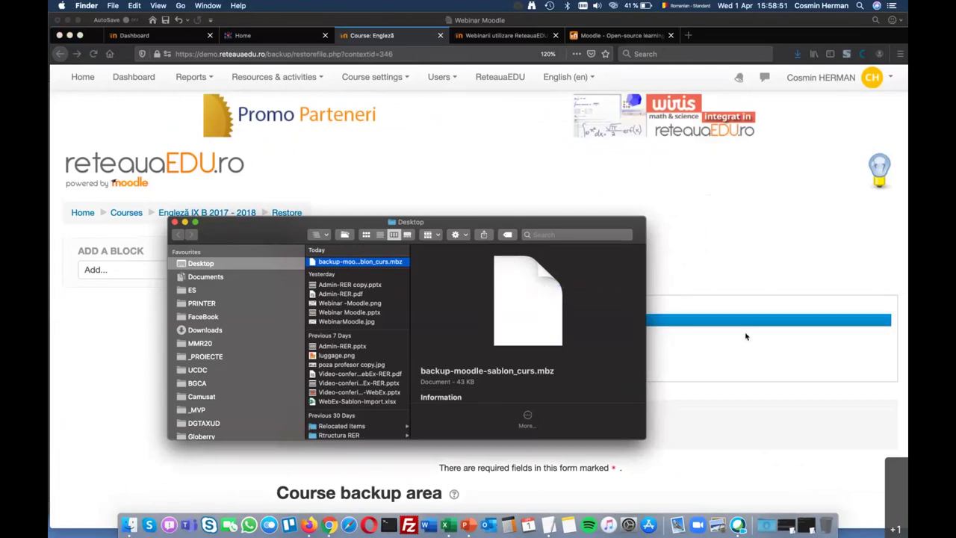
click(765, 261)
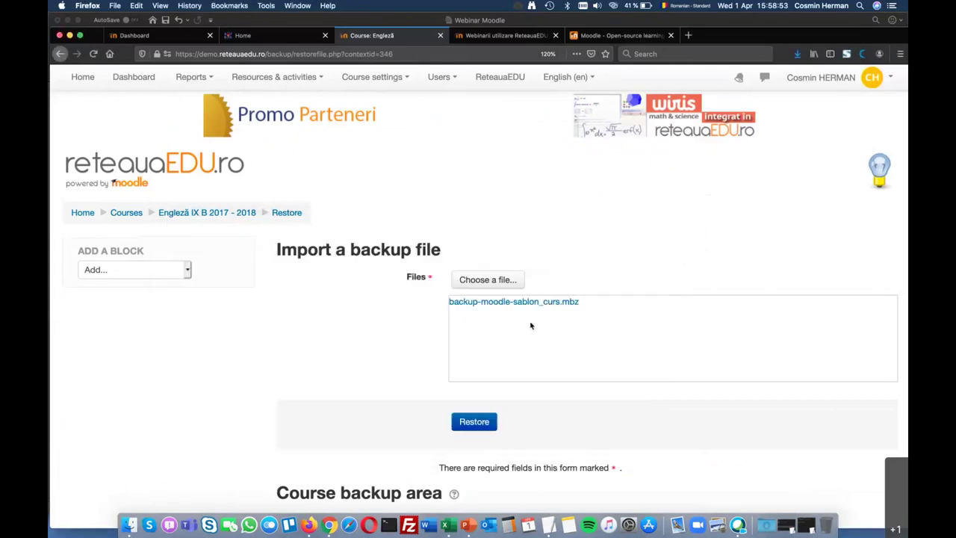
click(483, 422)
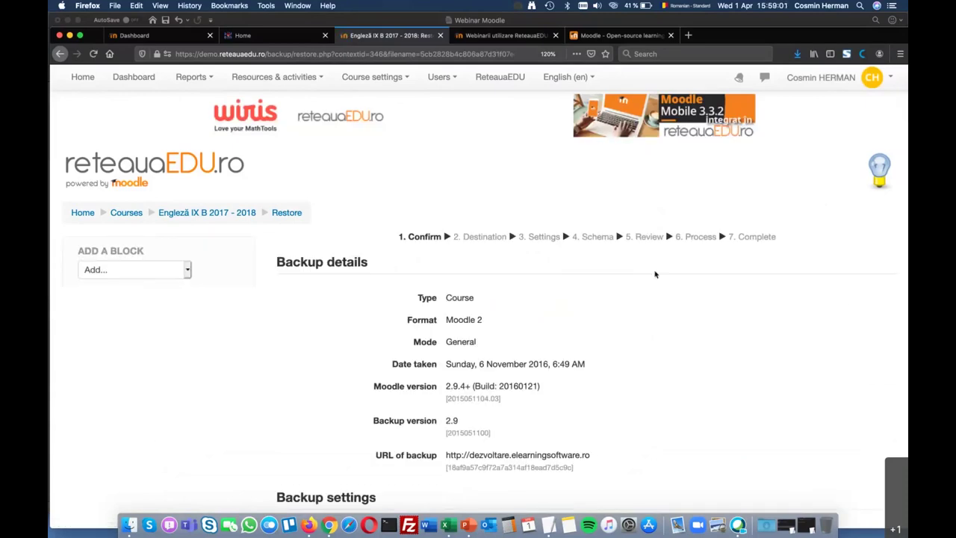
Go through the backup details, confirm them, and choose to delete the contents of this course and then restore
scroll(695, 343, down, 10)
scroll(695, 343, down, 20)
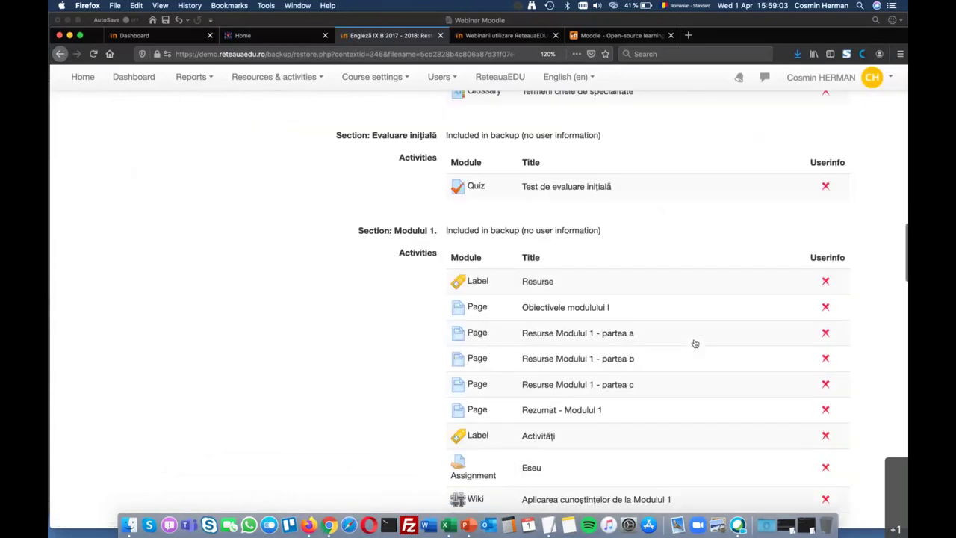
scroll(694, 343, down, 15)
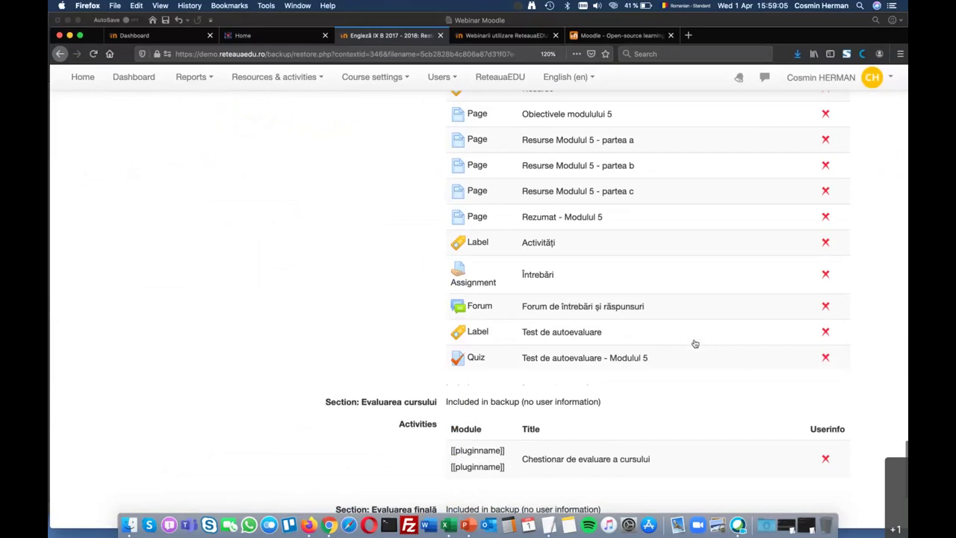
click(863, 390)
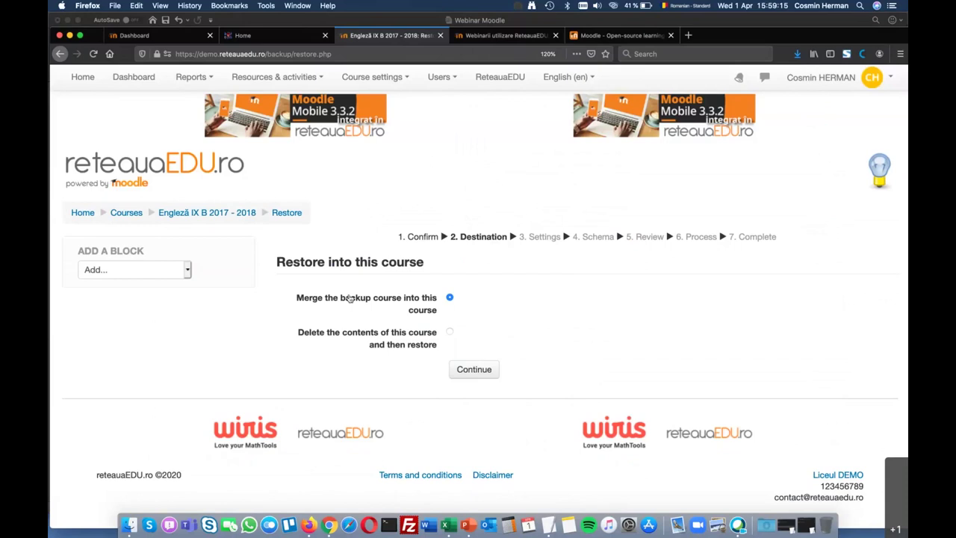
click(450, 331)
click(487, 371)
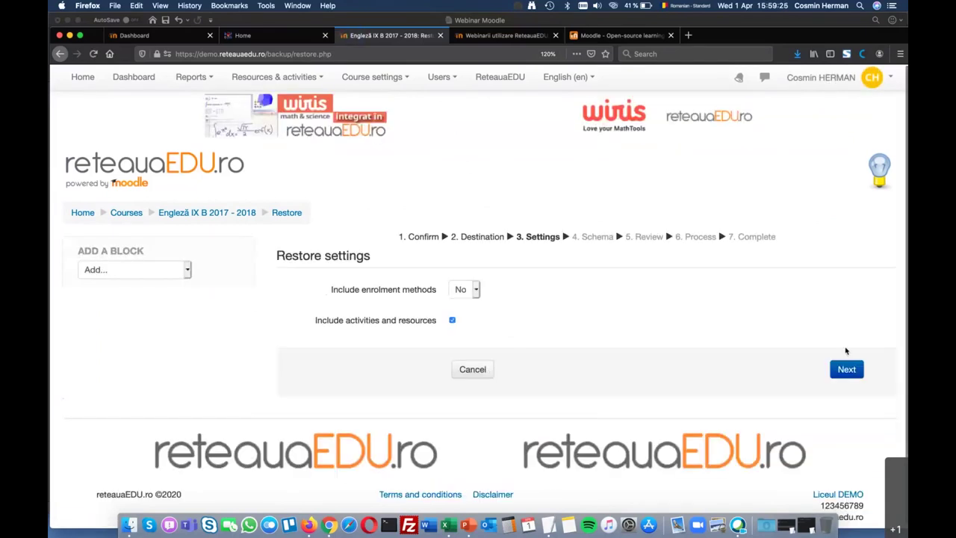
Accept the restore settings without enrolment methods and keep all course sections and activities selected in the schema
click(858, 369)
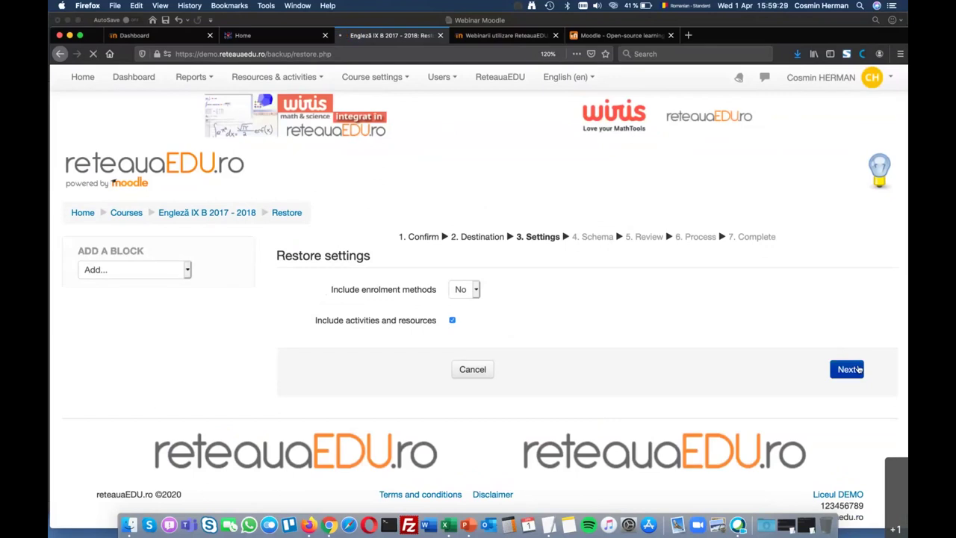
scroll(772, 476, down, 1)
scroll(772, 476, down, 20)
scroll(772, 475, down, 15)
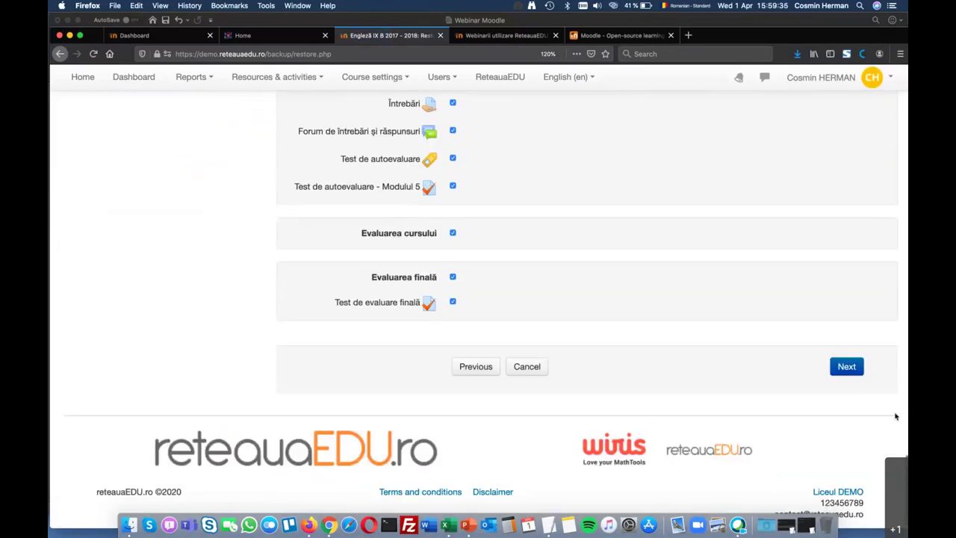
click(852, 368)
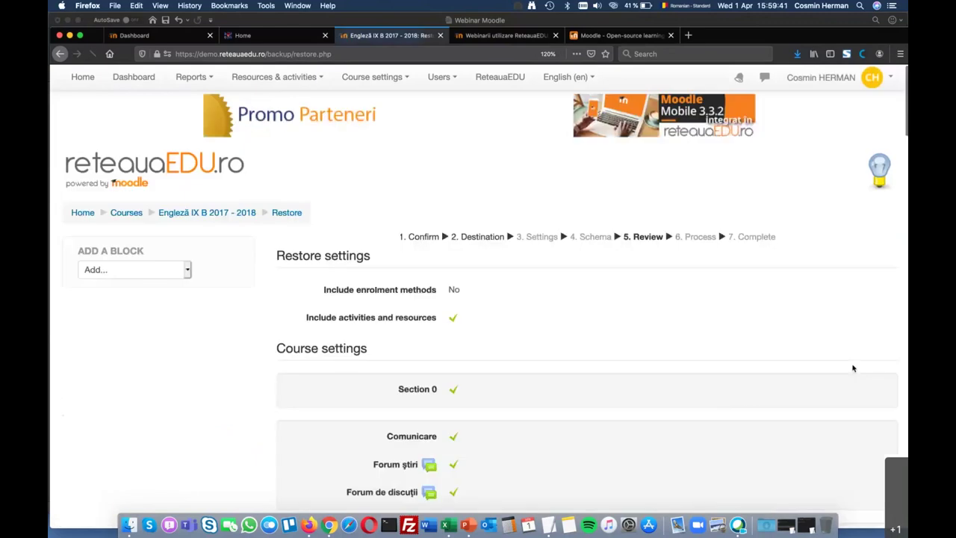
Perform the restore from the review stage and continue to the restored Engleză course
scroll(715, 395, down, 10)
scroll(714, 398, down, 10)
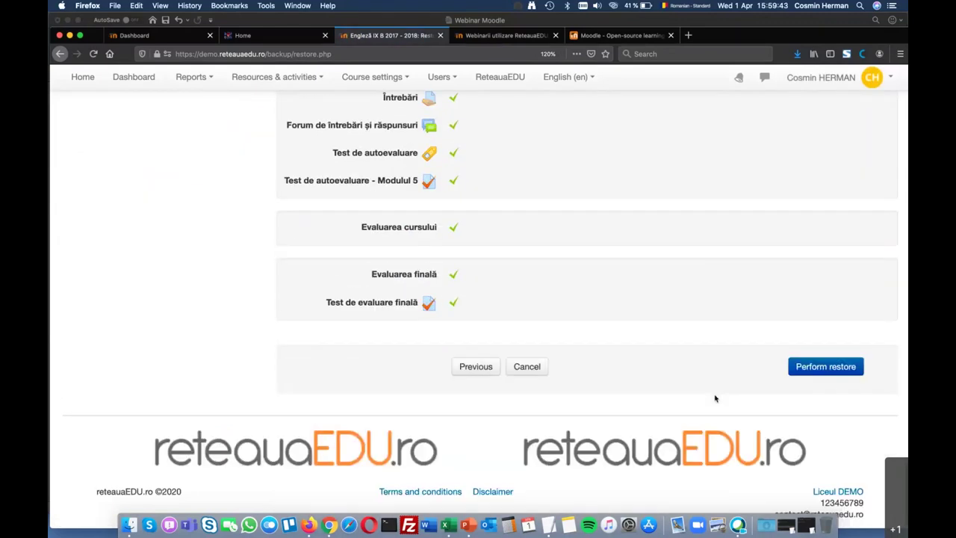
click(829, 369)
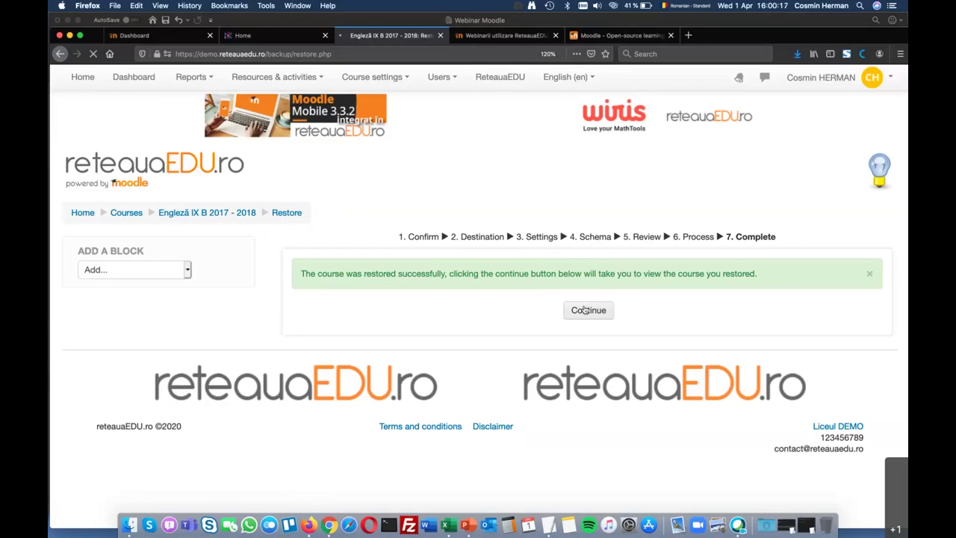
click(586, 310)
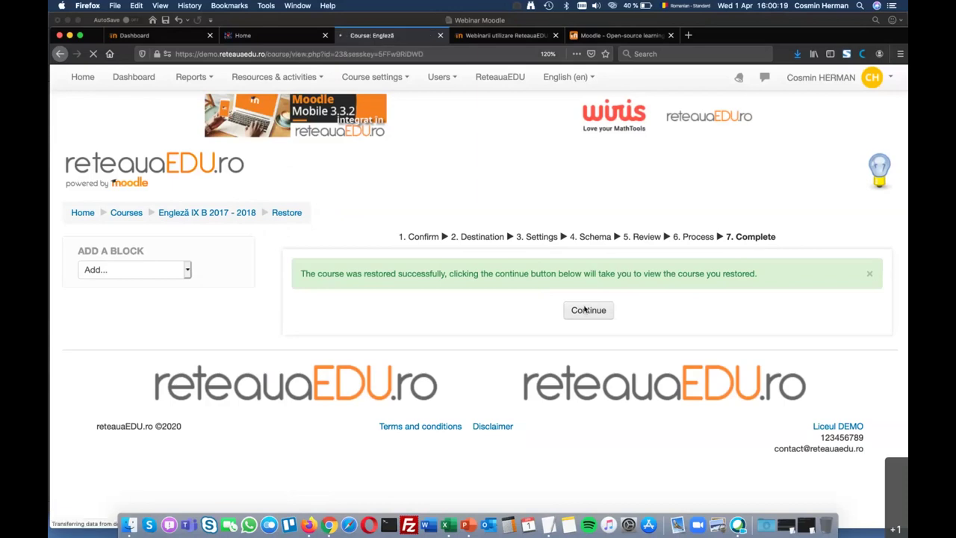
Turn editing off and examine the restored course's sections from Comunicare through Modulul 1 at 133% page zoom
scroll(542, 363, down, 2)
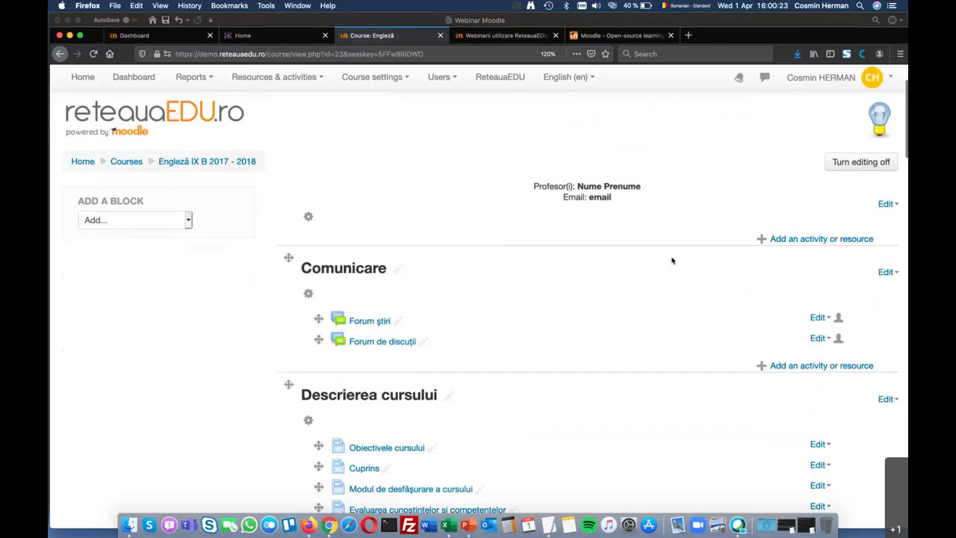
click(868, 161)
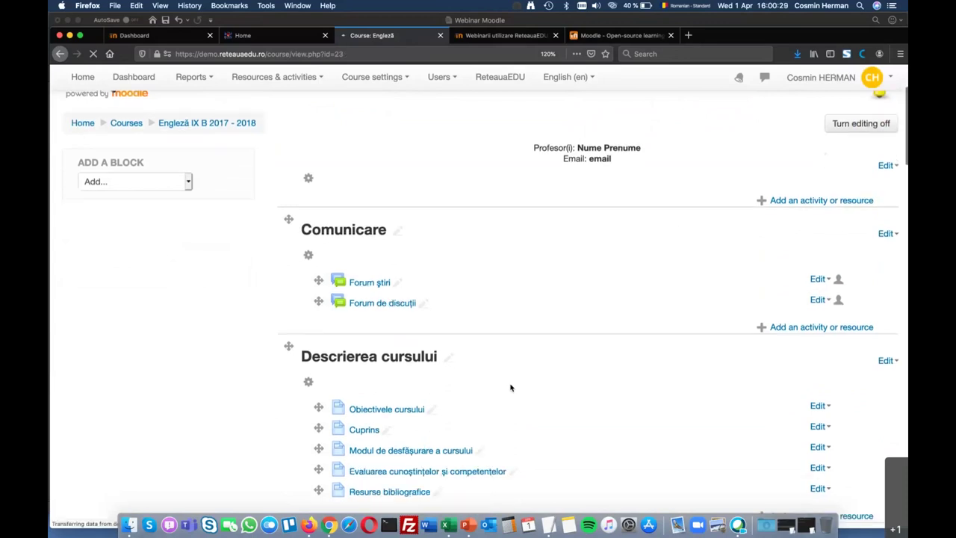
scroll(511, 388, down, 3)
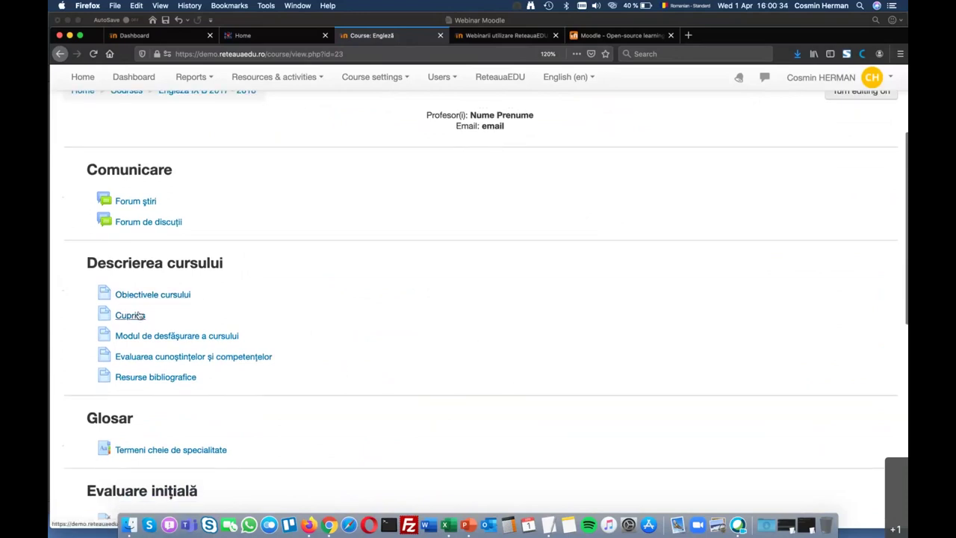
key(super+equal)
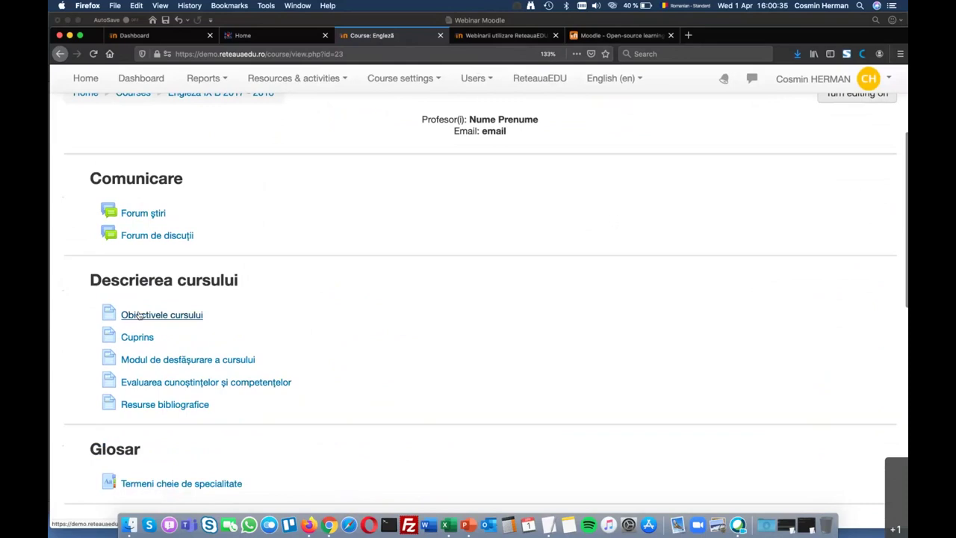
scroll(368, 373, down, 2)
scroll(369, 373, down, 1)
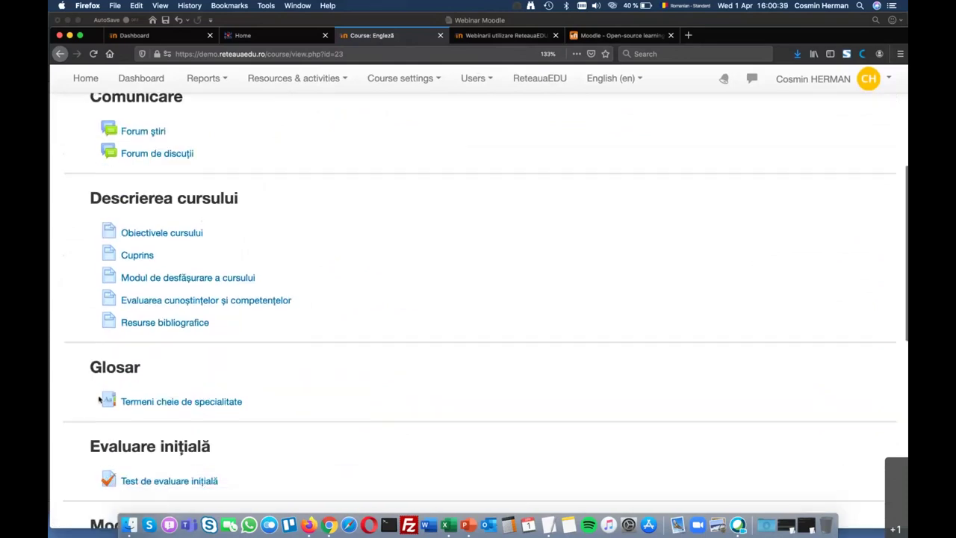
scroll(316, 390, down, 3)
scroll(316, 392, down, 1)
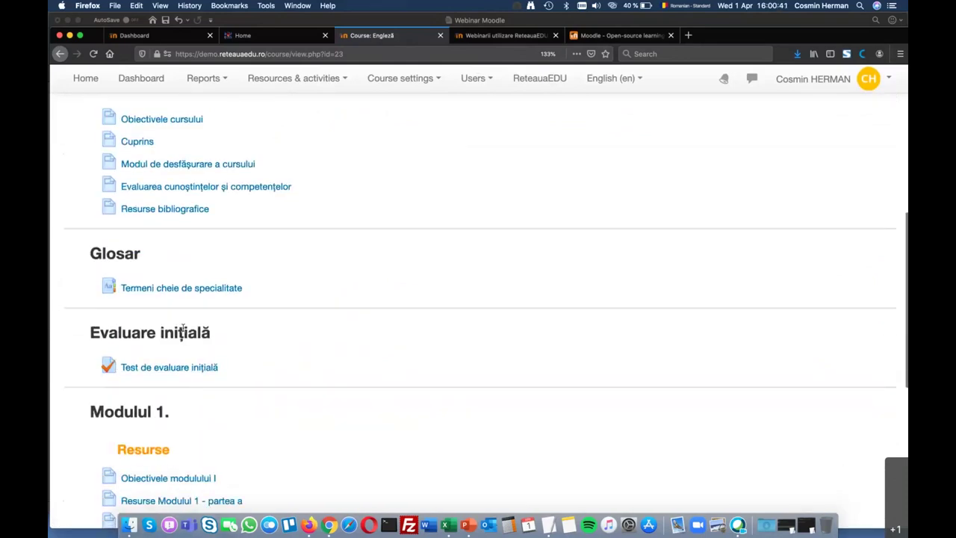
scroll(341, 386, down, 6)
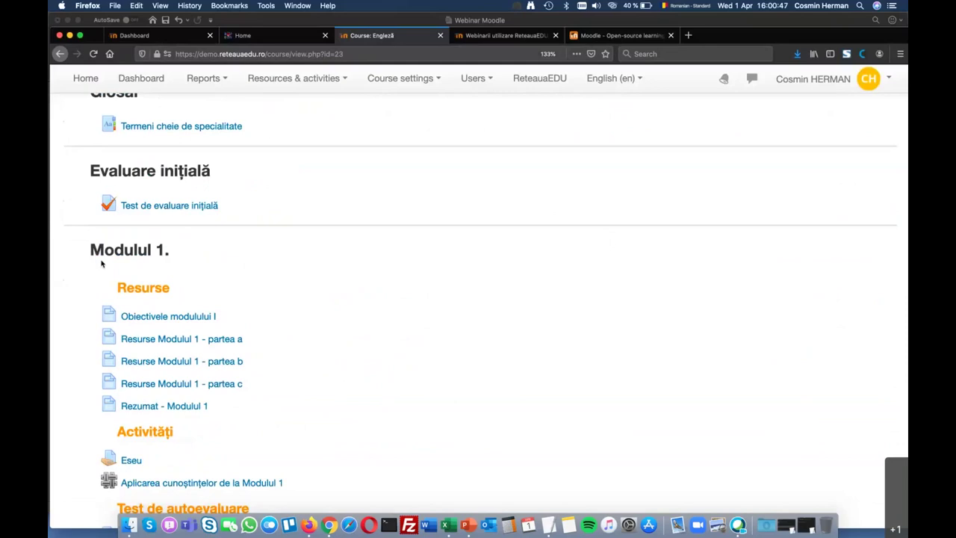
scroll(269, 230, down, 2)
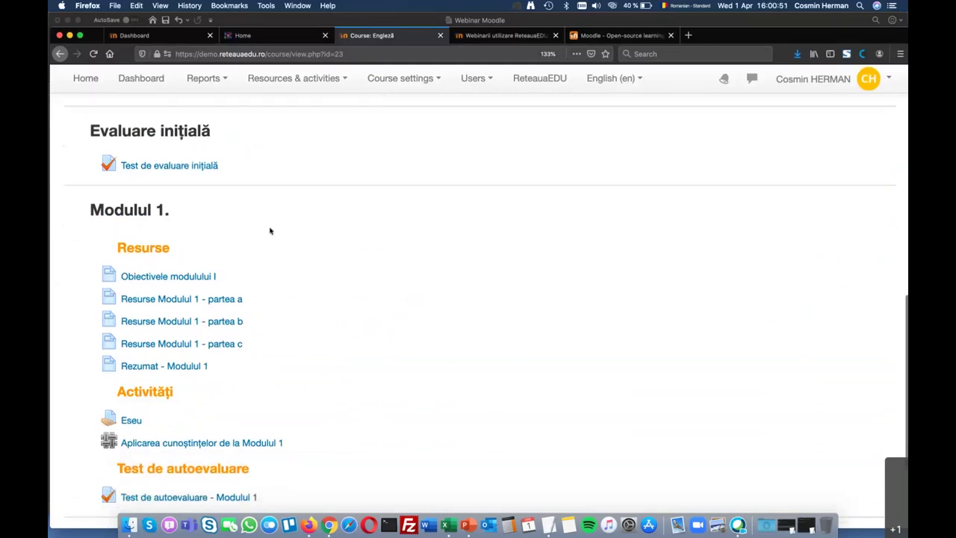
scroll(229, 340, down, 2)
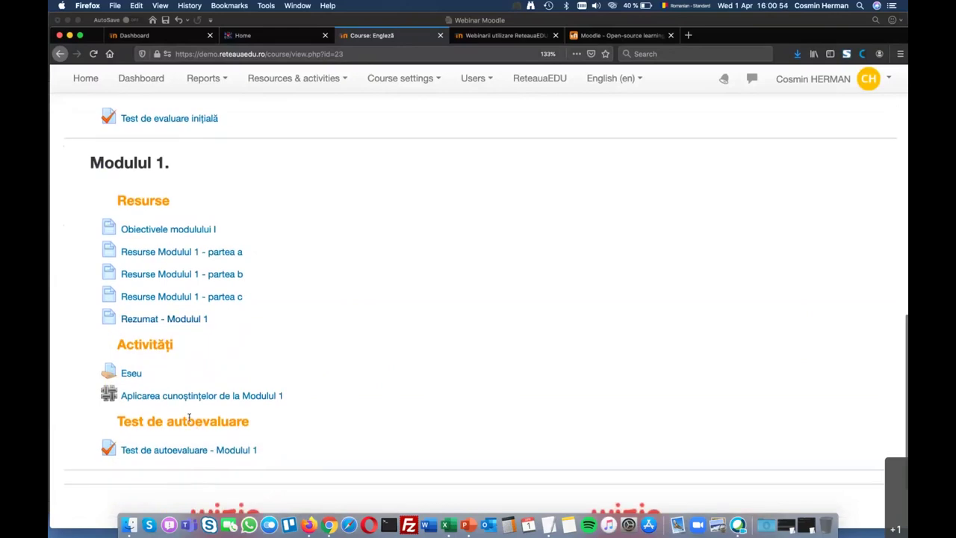
scroll(320, 420, down, 4)
scroll(319, 424, up, 10)
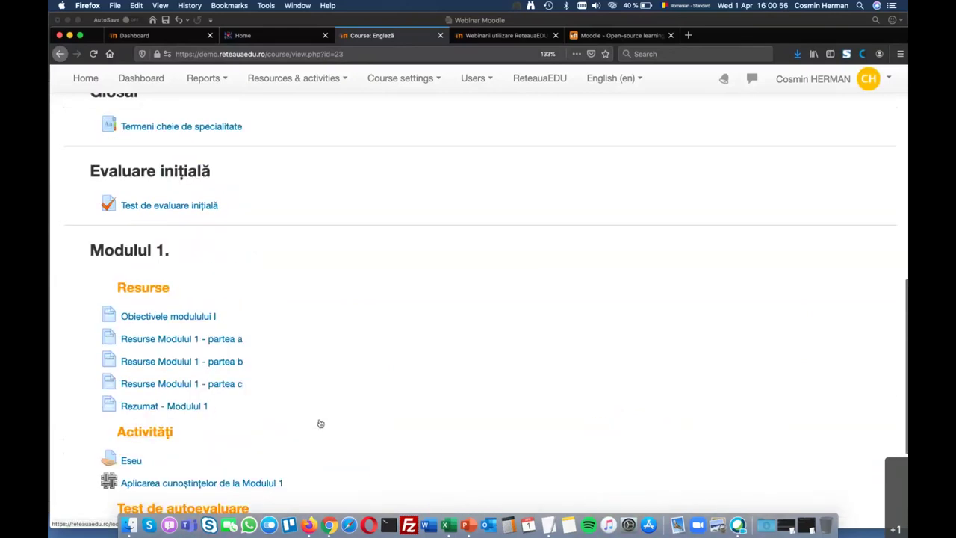
scroll(320, 423, up, 5)
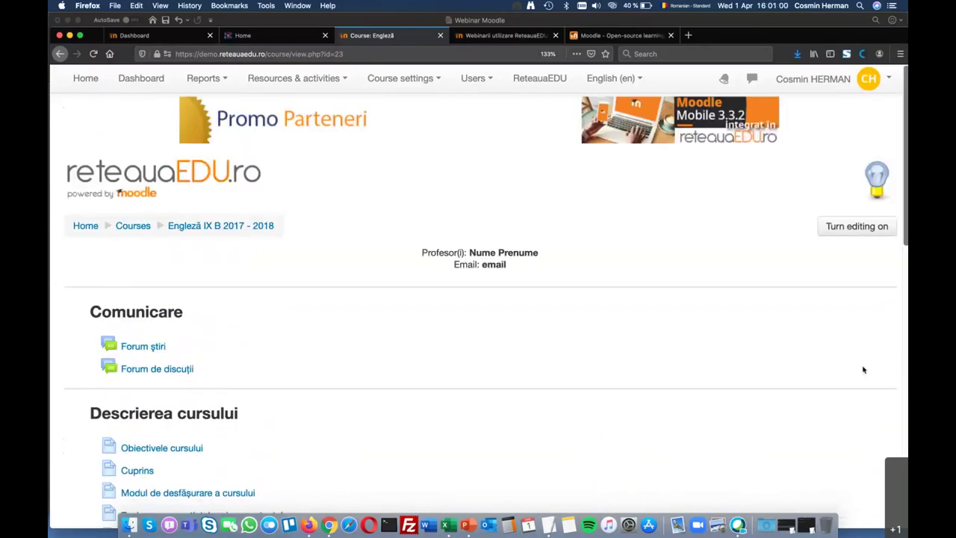
Turn editing on and look through the activities and resources that can be added to the Comunicare section, adding none
click(849, 232)
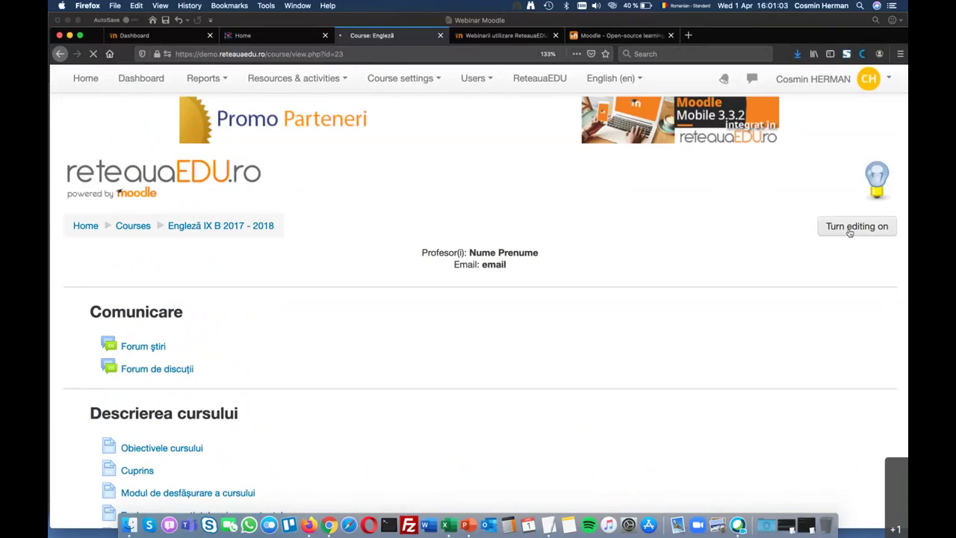
scroll(778, 334, down, 1)
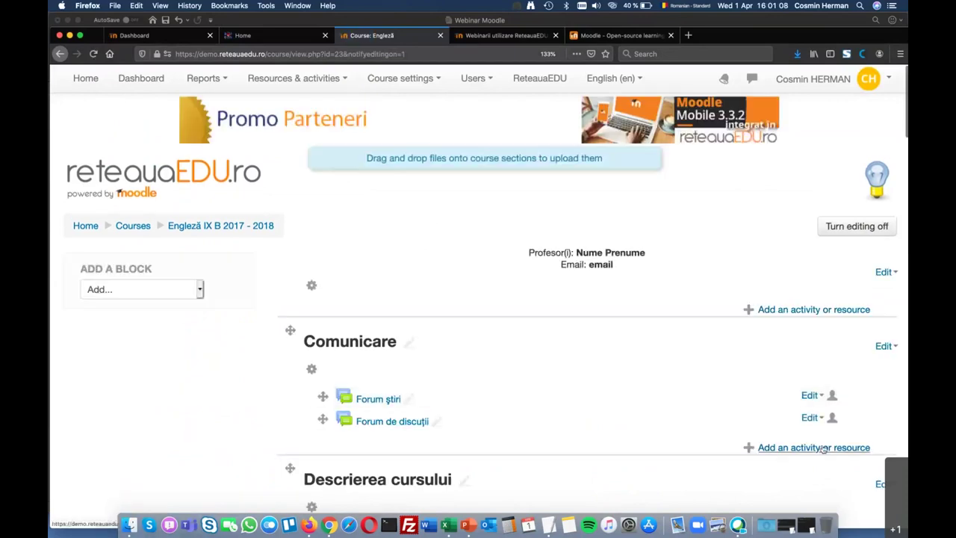
click(814, 448)
scroll(393, 330, down, 3)
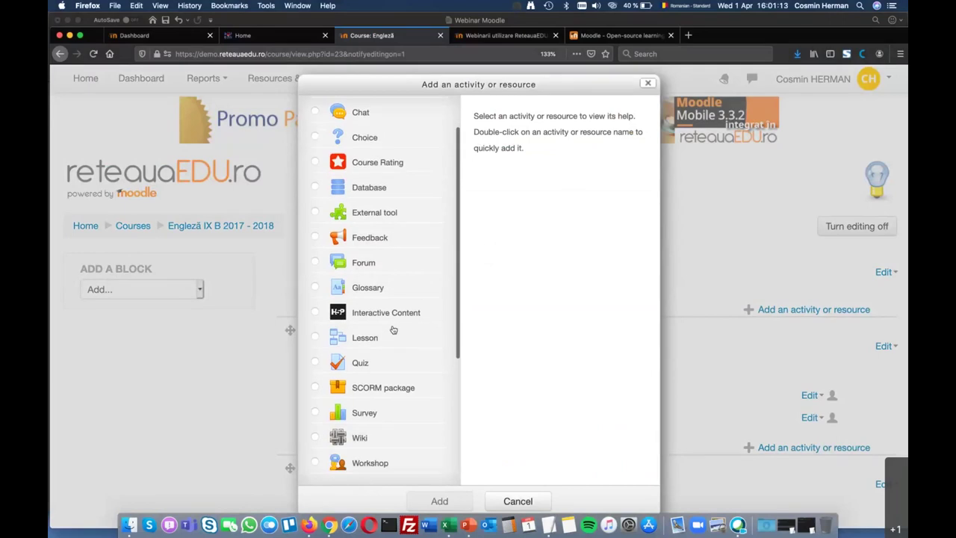
scroll(392, 331, down, 10)
scroll(391, 328, up, 10)
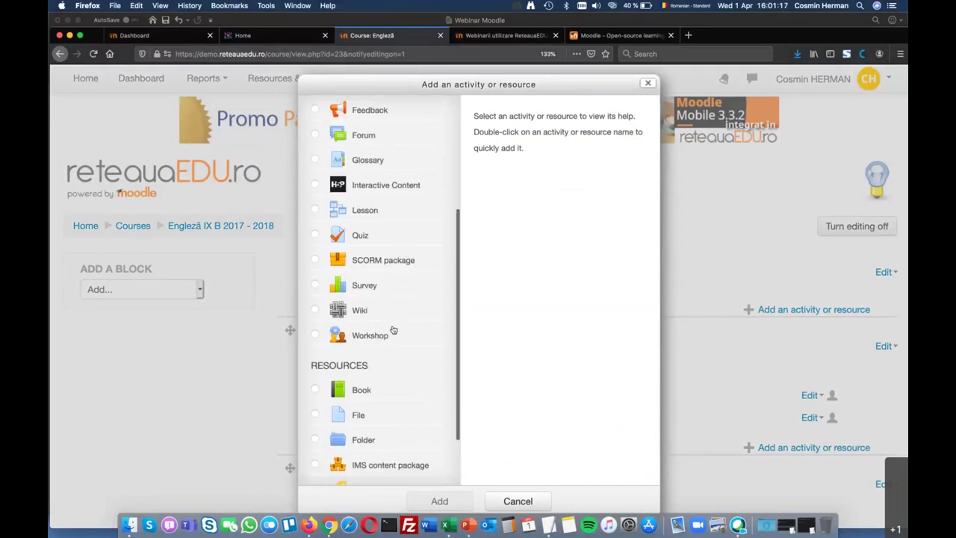
click(518, 502)
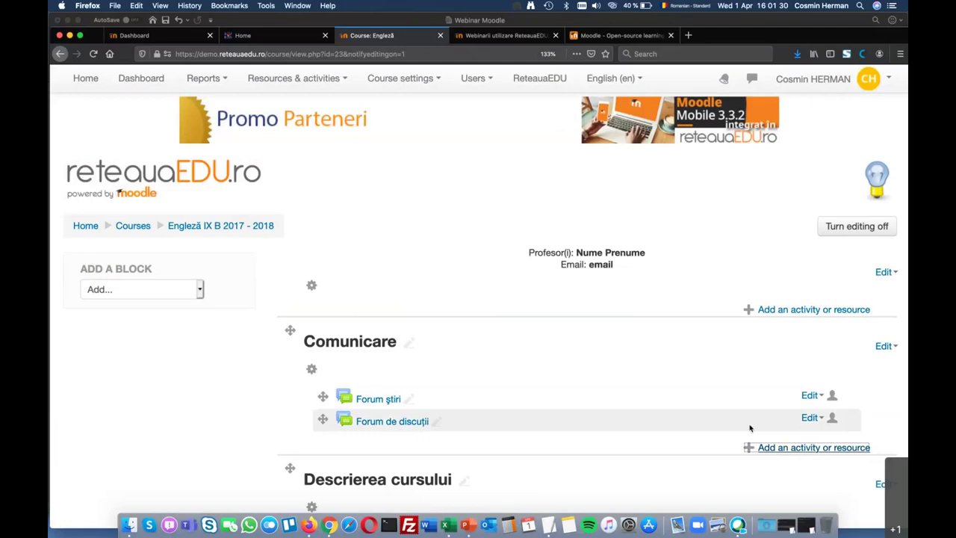
Switch the Engleză course's editing mode off and back on
scroll(508, 320, down, 1)
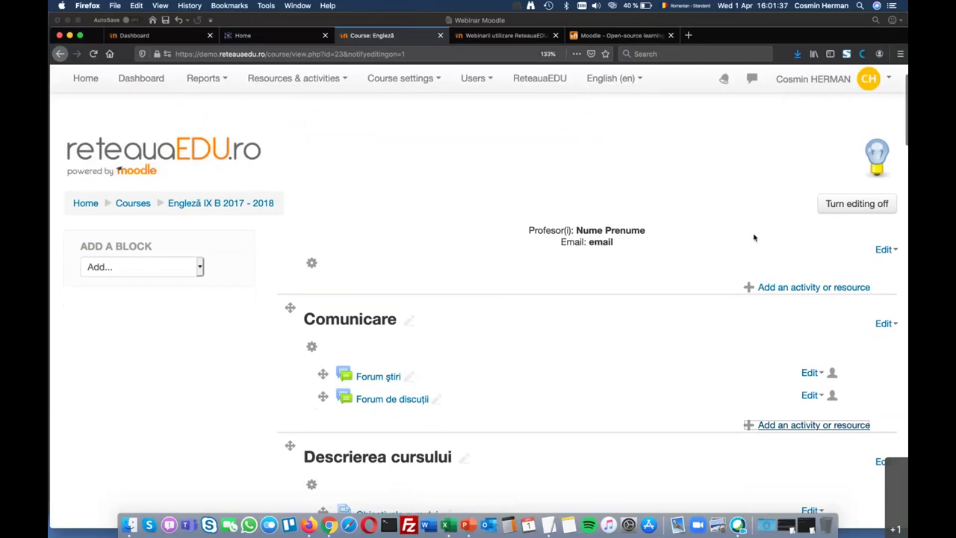
click(842, 200)
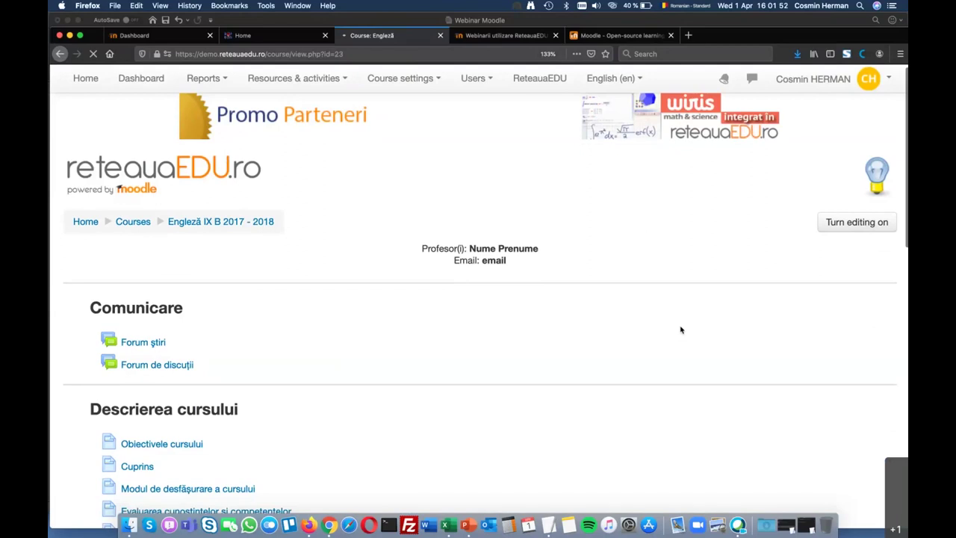
scroll(680, 329, down, 1)
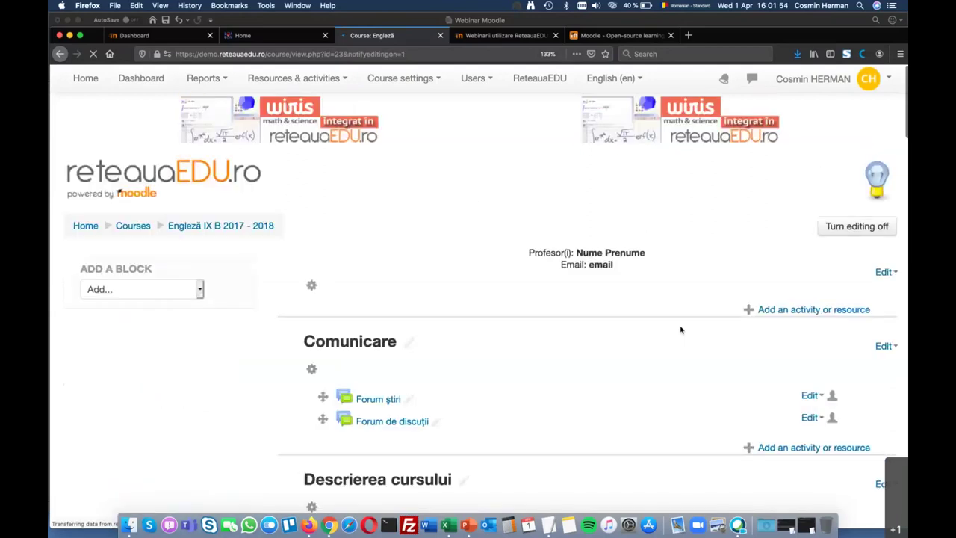
View the editing options for Forum știri, and duplicate Test de evaluare inițială in the Evaluare inițială section
click(811, 349)
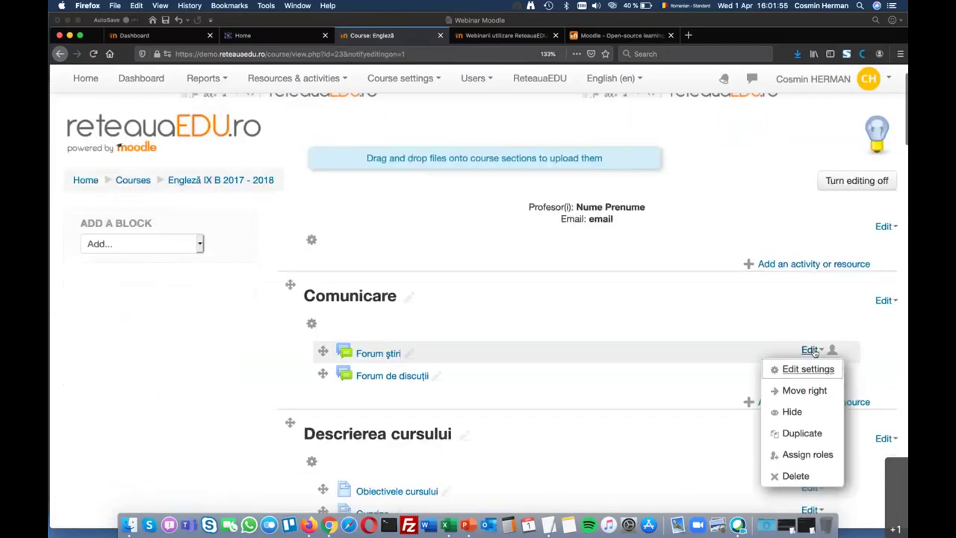
click(652, 423)
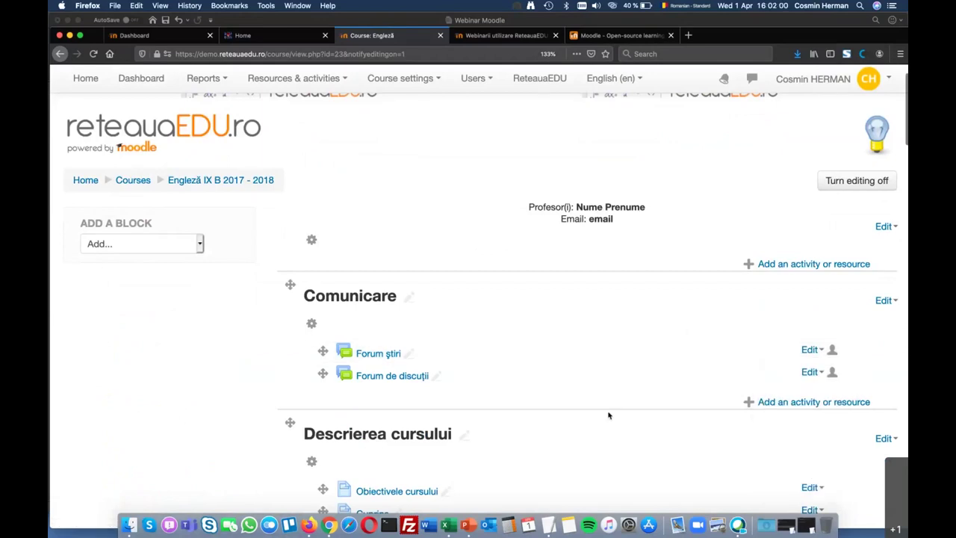
scroll(609, 415, down, 3)
scroll(609, 416, down, 8)
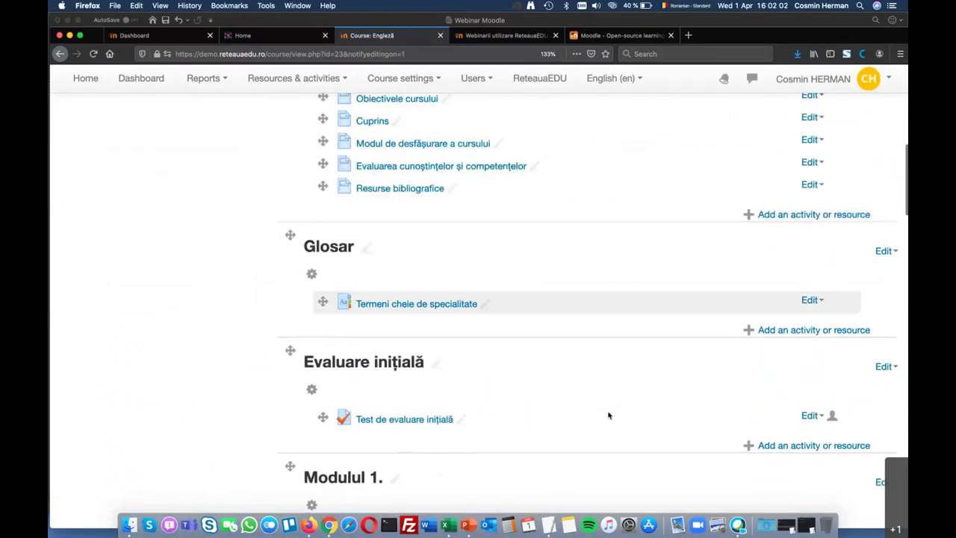
click(758, 356)
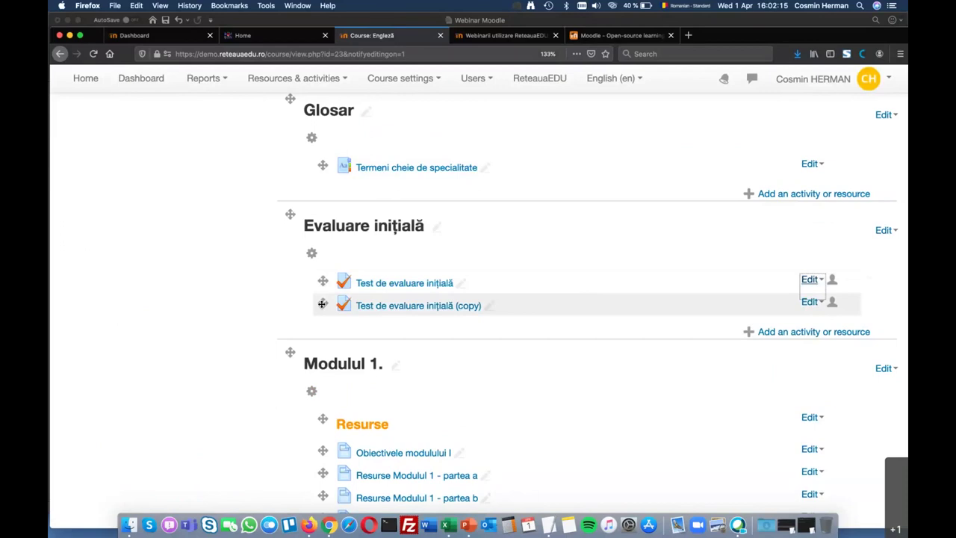
Move the copy of Test de evaluare inițială from the Evaluare inițială section into Modulul 1, around the Test de autoevaluare heading
drag(322, 304, 319, 179)
drag(319, 179, 357, 334)
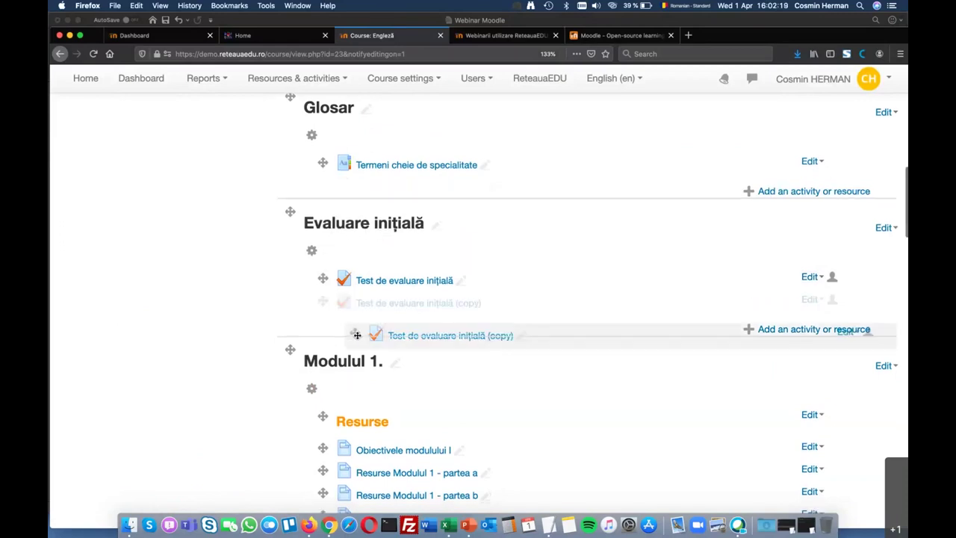
drag(357, 335, 357, 334)
scroll(357, 335, down, 3)
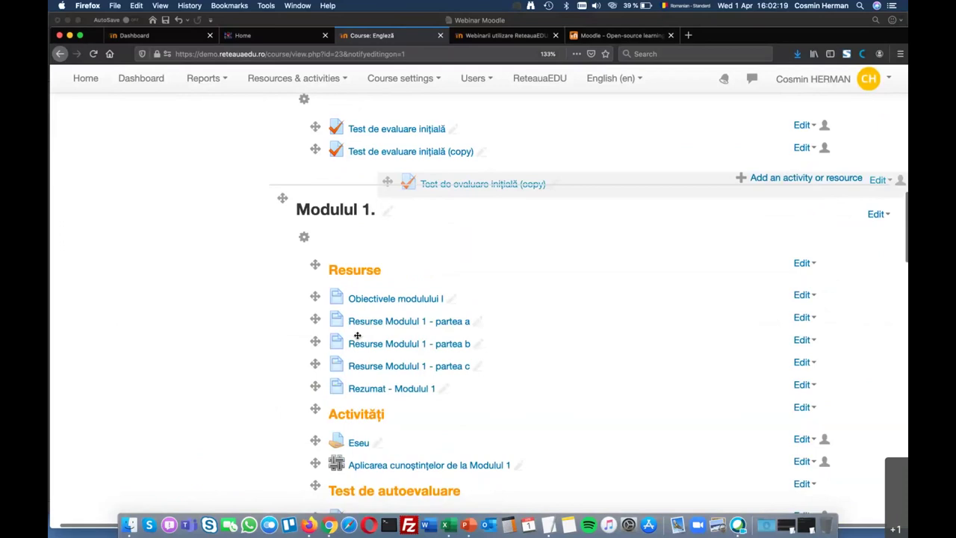
drag(357, 335, 351, 433)
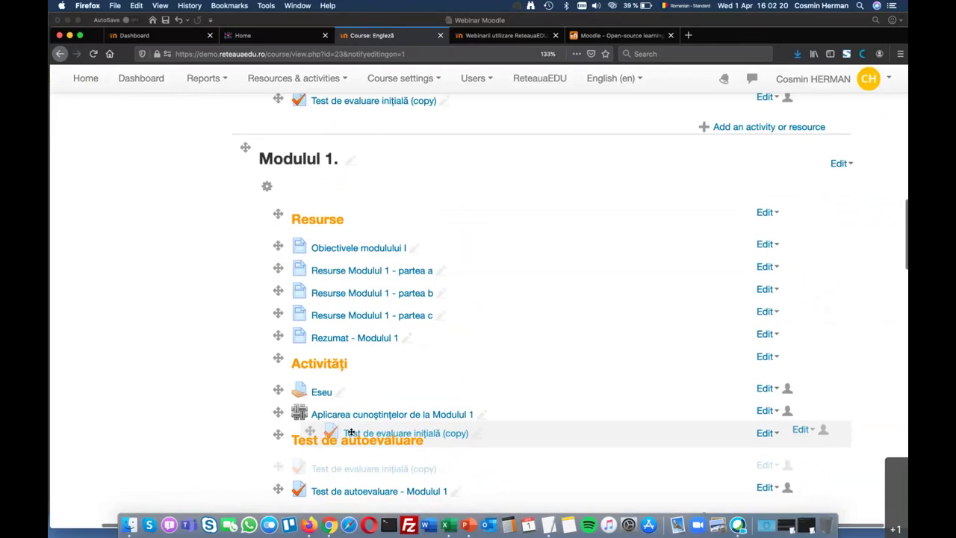
drag(352, 433, 362, 422)
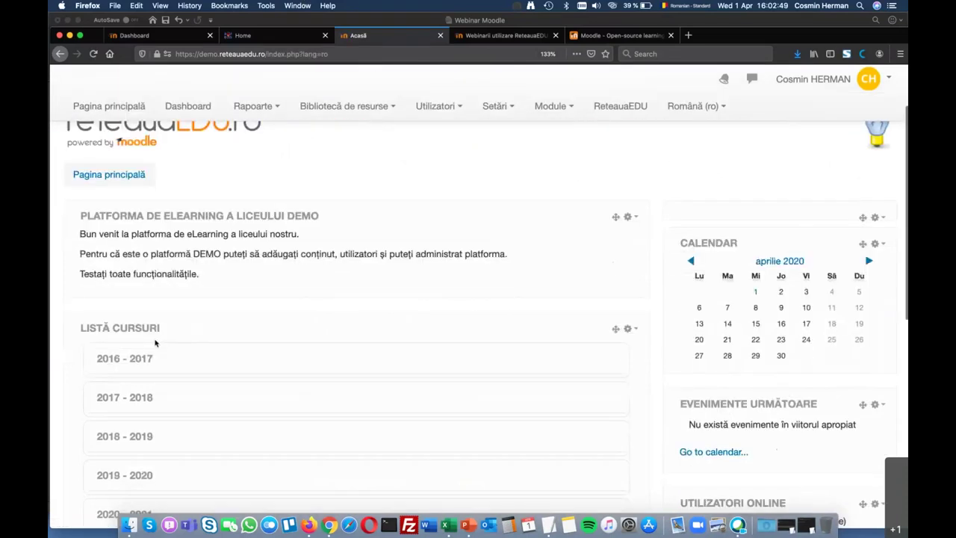
Examine the Romanian home page's course list by school year, its certificate blocks and the options of the Admin Certificates block
scroll(155, 343, down, 5)
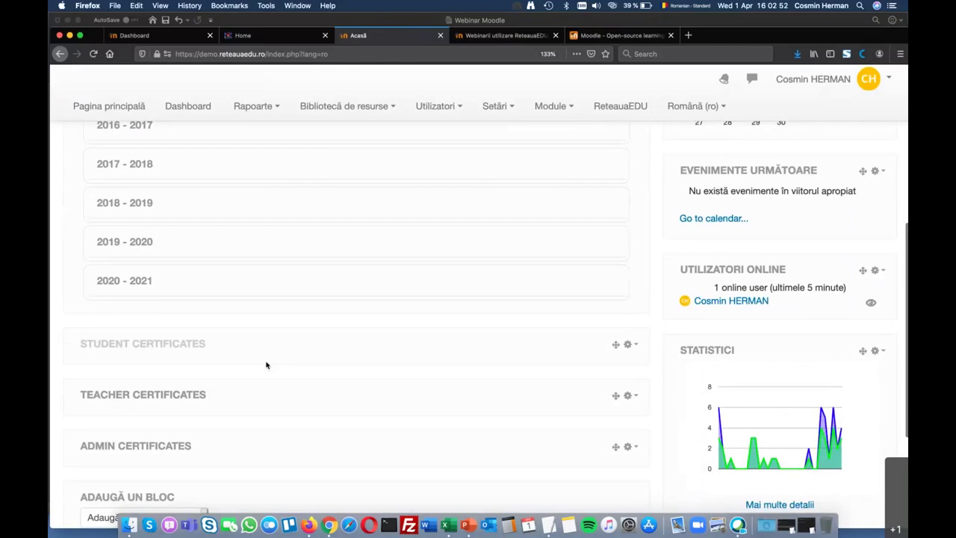
scroll(266, 365, down, 1)
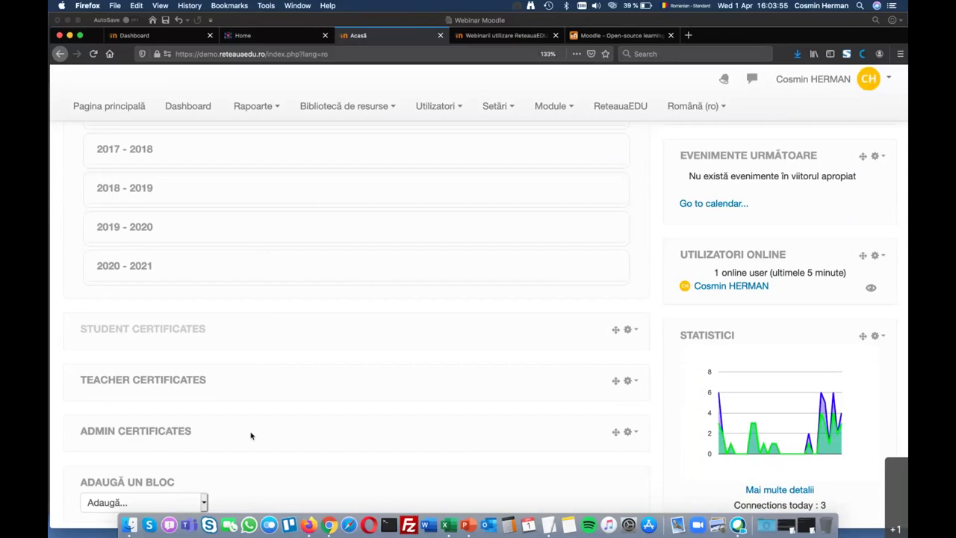
scroll(409, 336, up, 2)
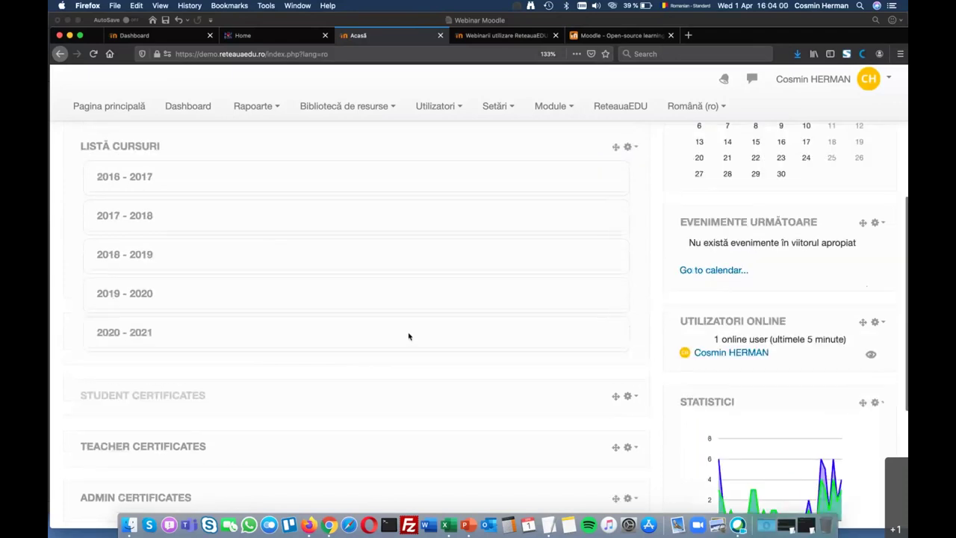
scroll(408, 336, up, 3)
scroll(409, 336, down, 8)
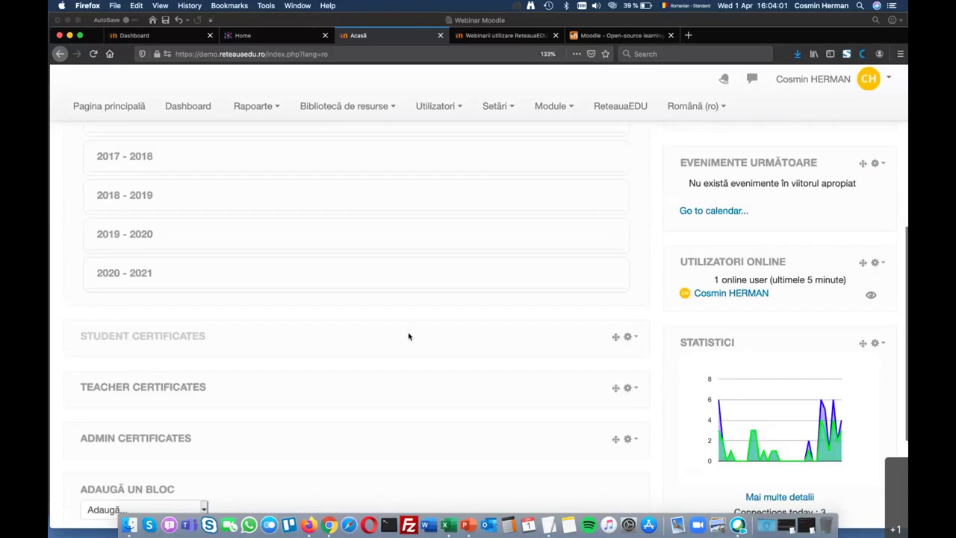
click(630, 313)
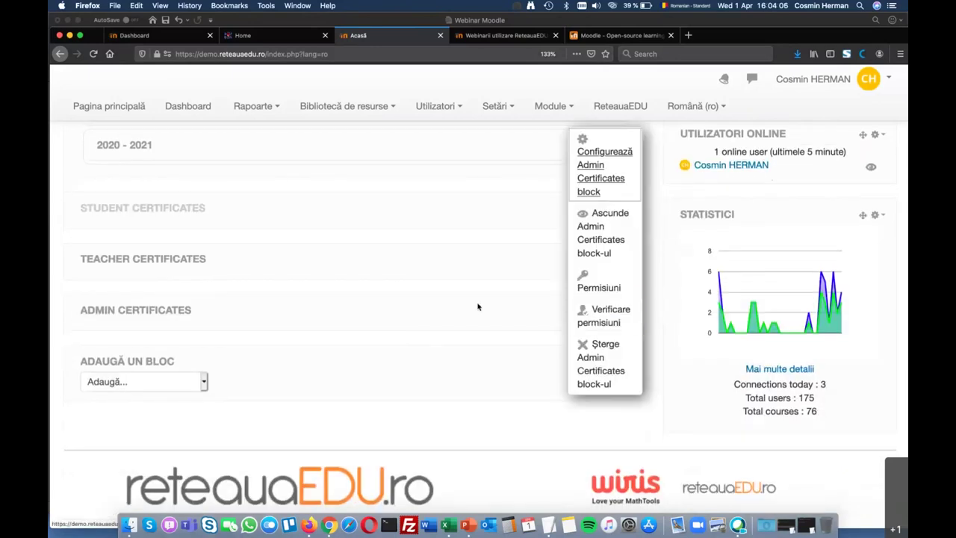
click(478, 306)
scroll(331, 297, up, 1)
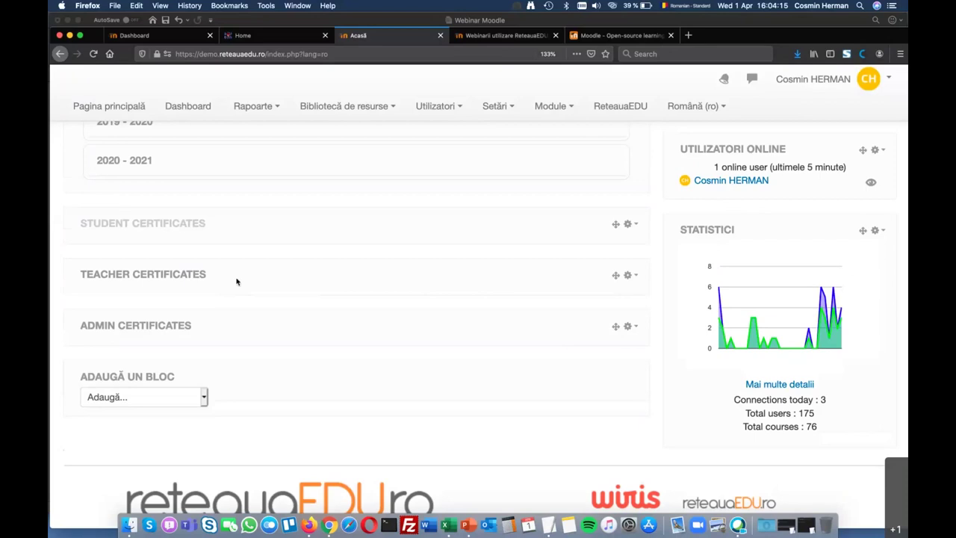
scroll(236, 282, up, 6)
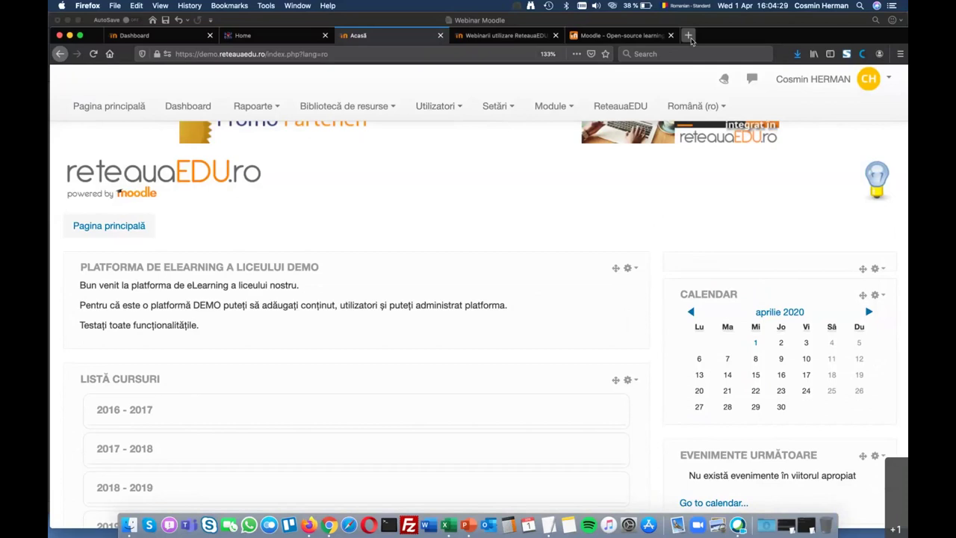
Load cnmn.reteauaedu.ro in a new browser tab
click(689, 35)
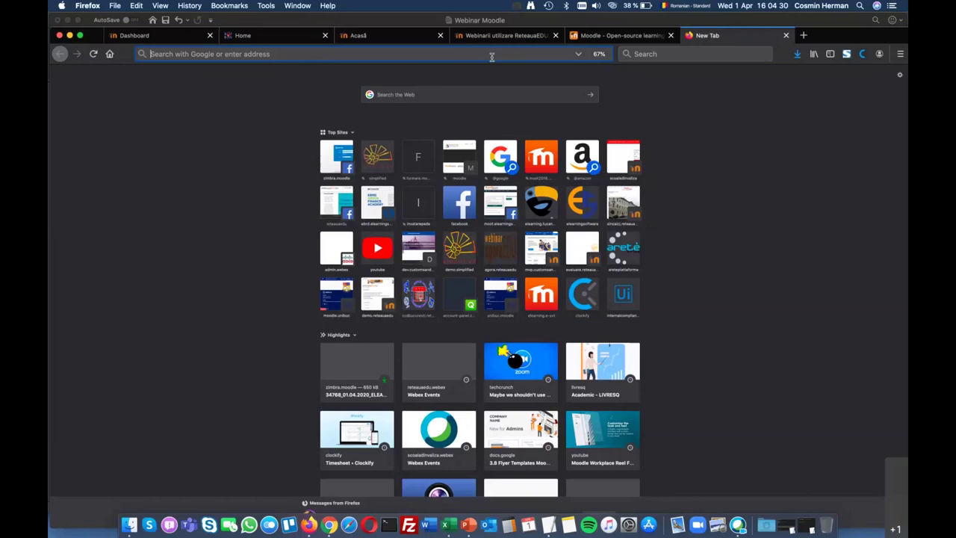
text(c)
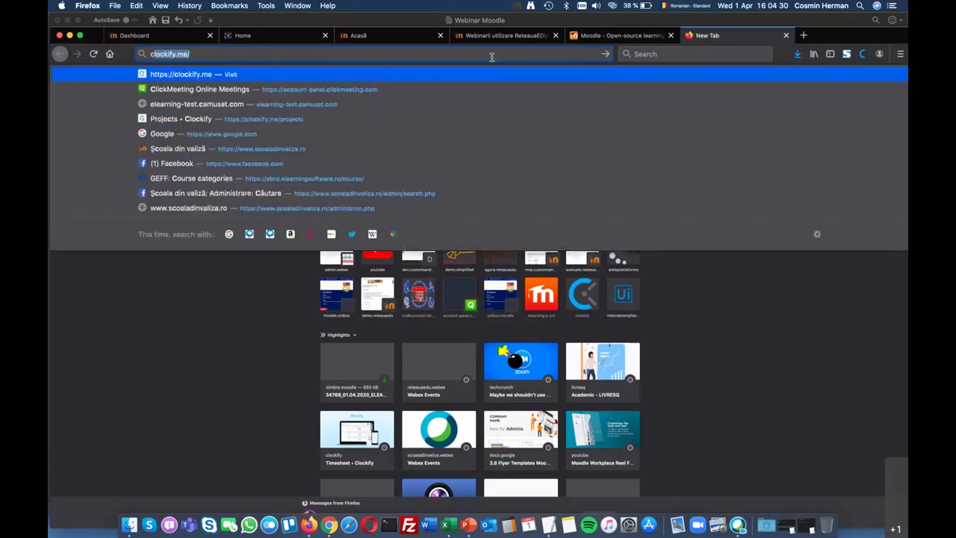
text(nmn.reteauedu.ro/)
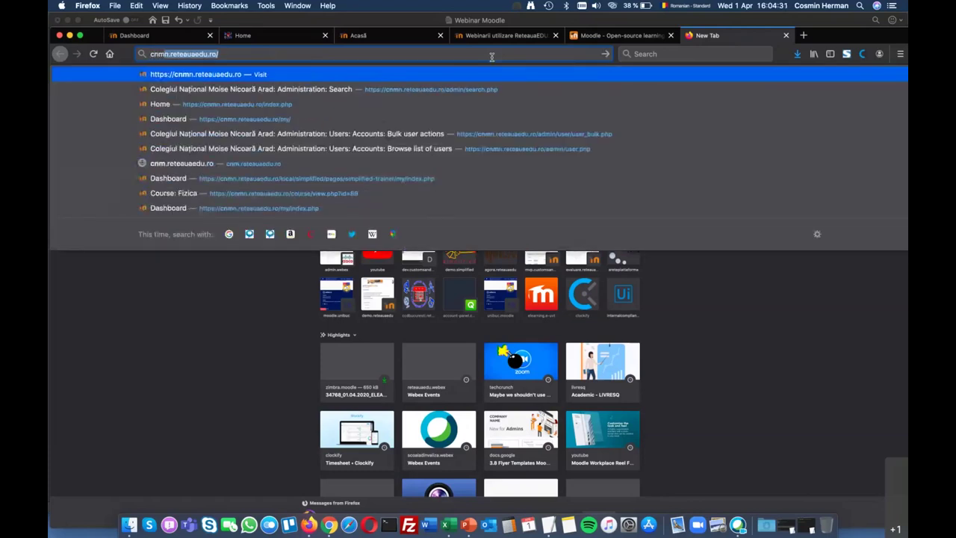
key(Return)
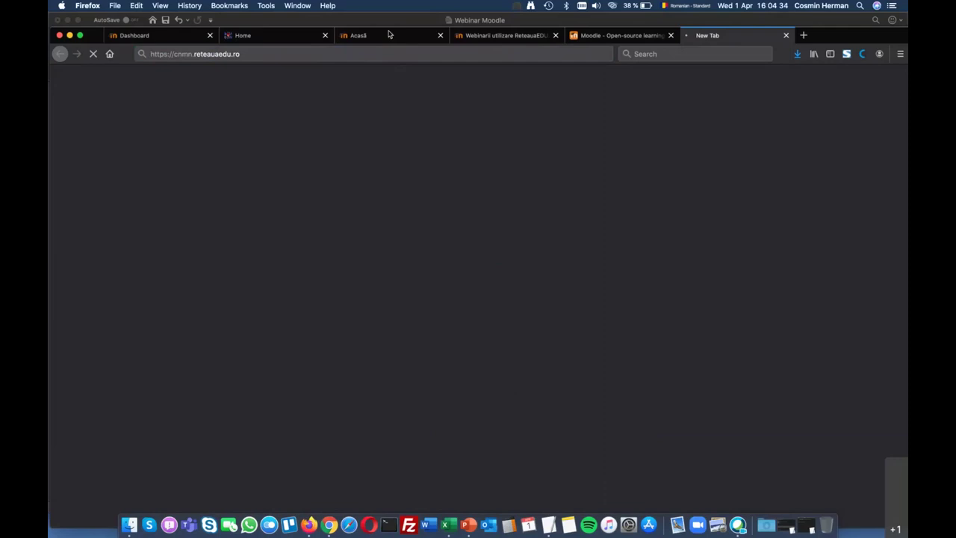
Return to the demo platform and open Clasa I A 2018 - 2019 in the class administration to view its members
click(389, 34)
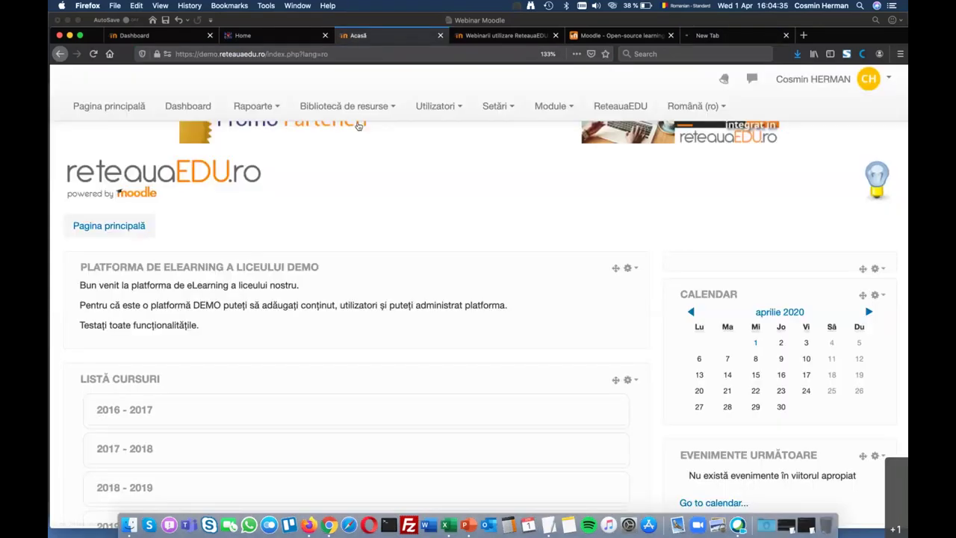
click(437, 106)
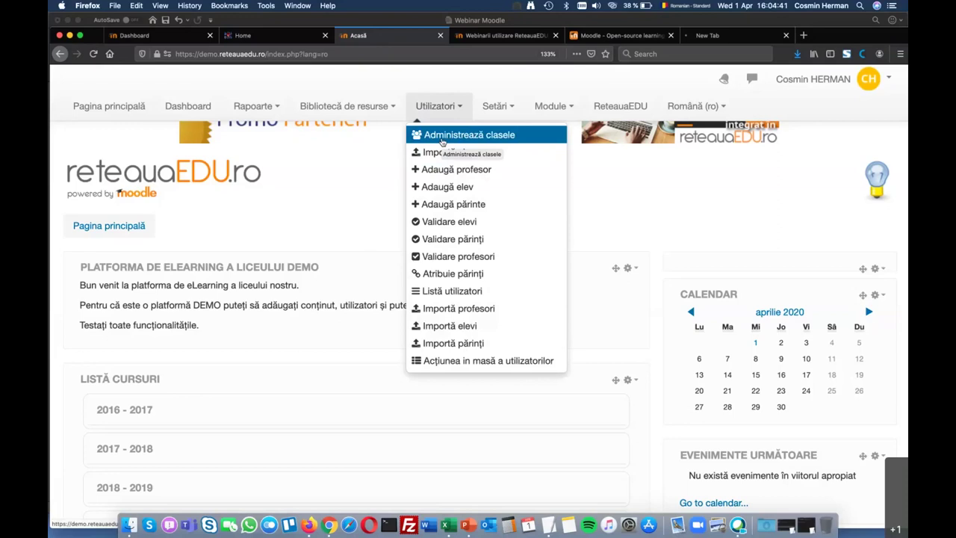
click(442, 135)
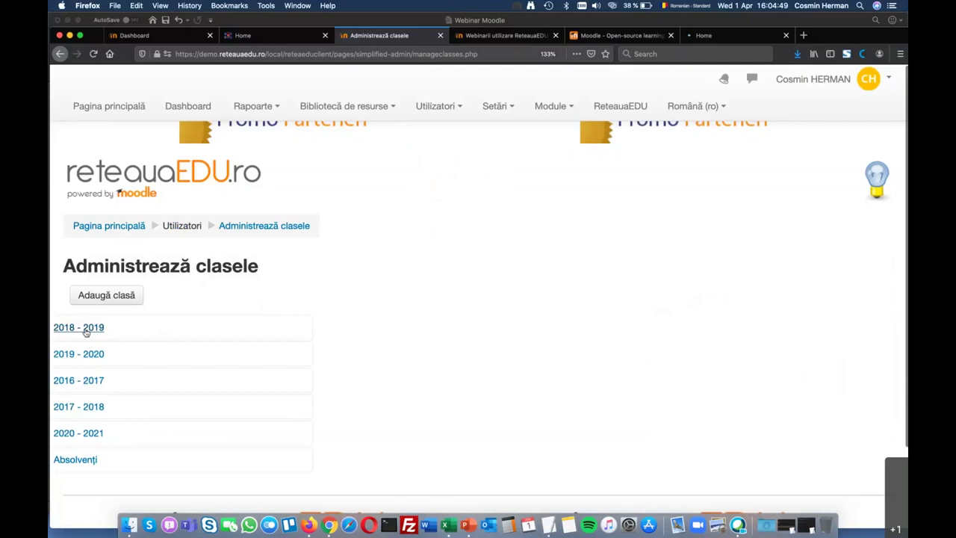
click(85, 333)
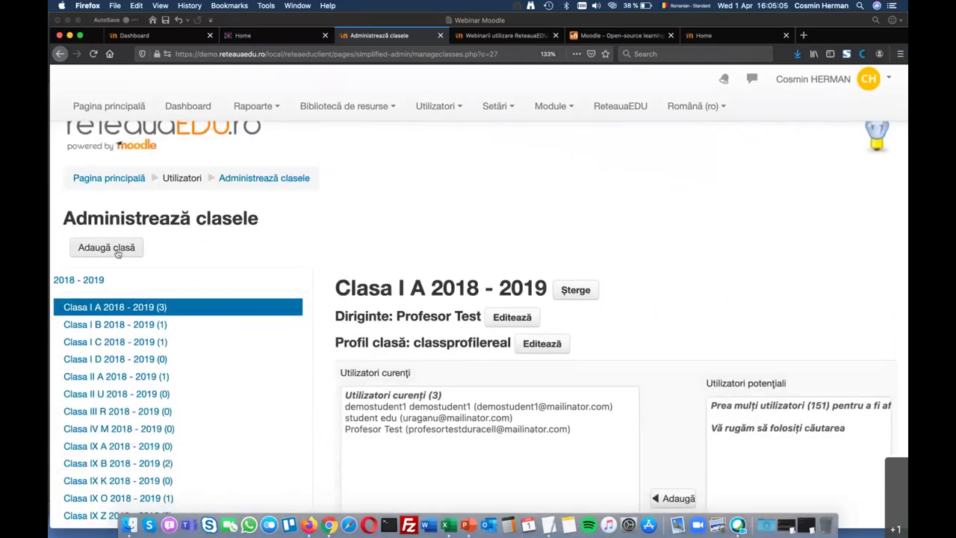
Fill in a new class form with Clasa II, letter J, school year 2019 - 2020 and a homeroom teacher, without submitting it
click(118, 254)
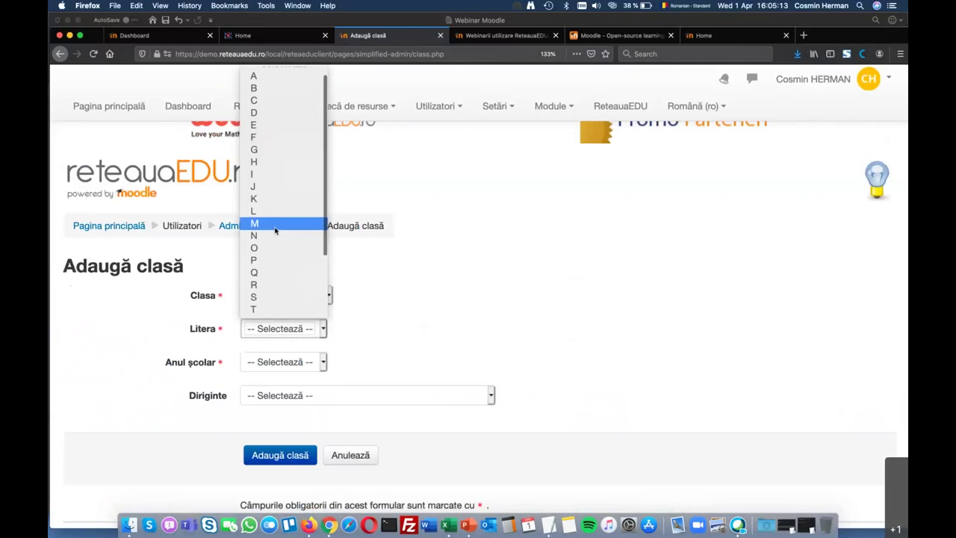
click(274, 188)
click(284, 362)
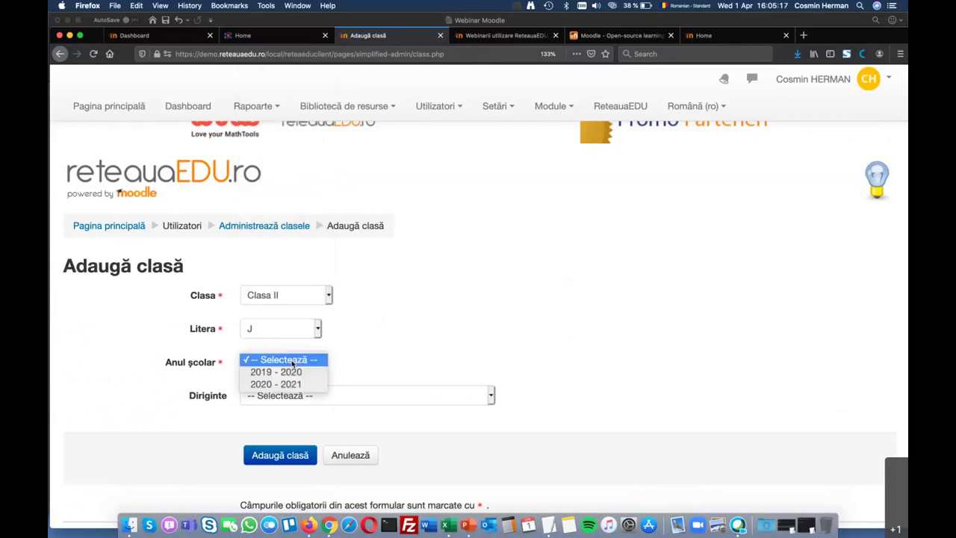
click(277, 371)
click(304, 395)
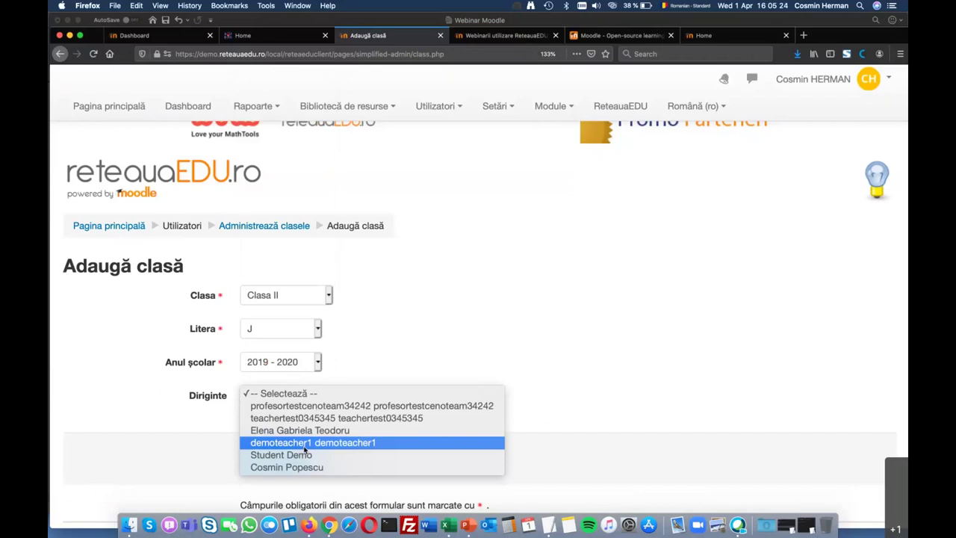
click(306, 430)
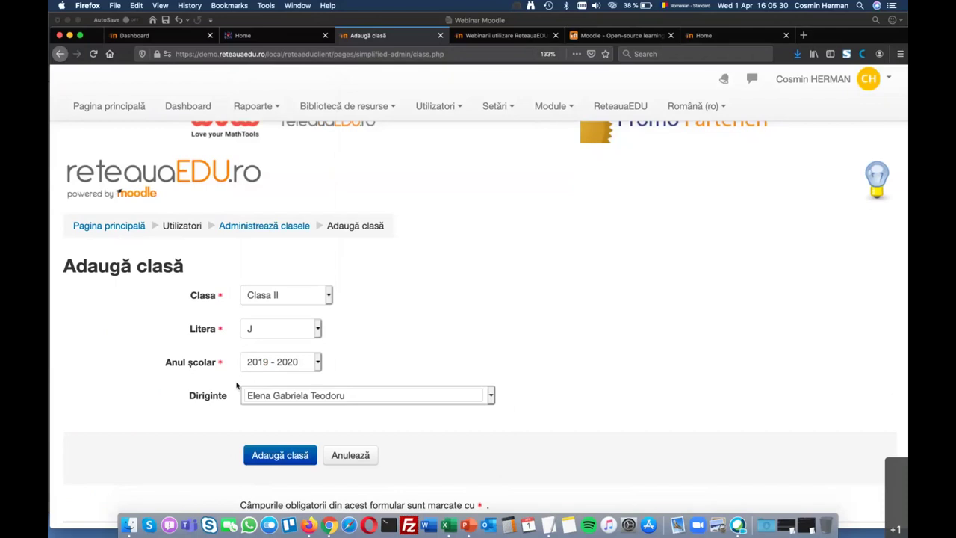
Open the Validare profesori page and look through the options for adding, validating and importing users
click(438, 105)
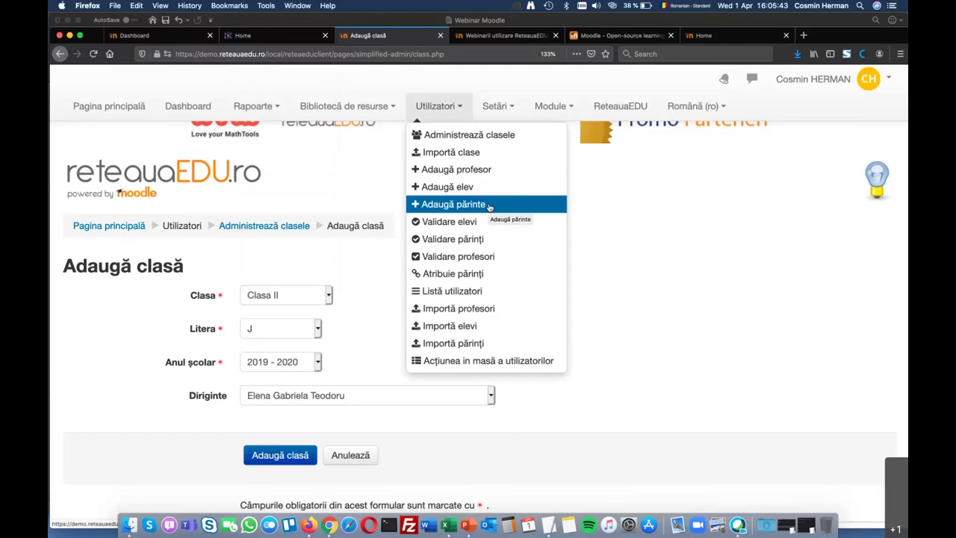
click(489, 207)
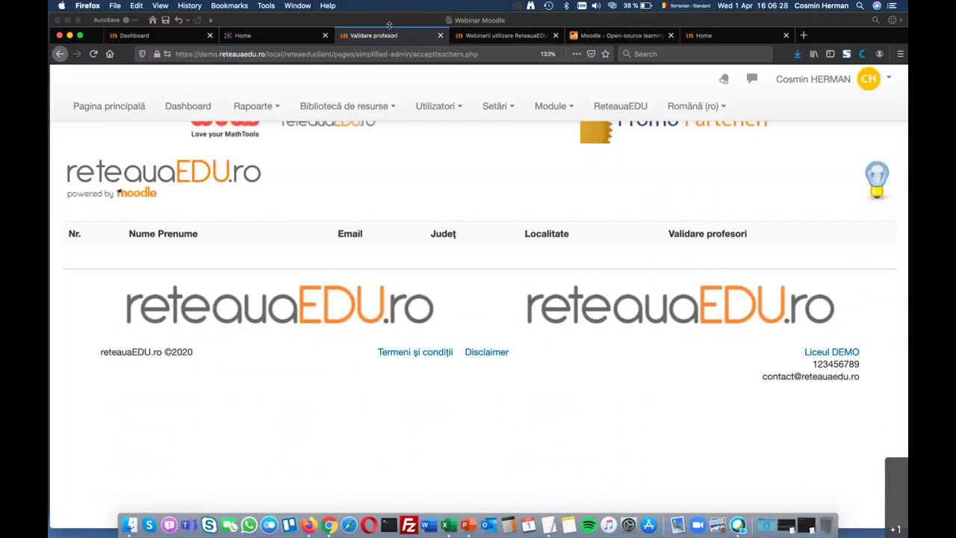
click(439, 106)
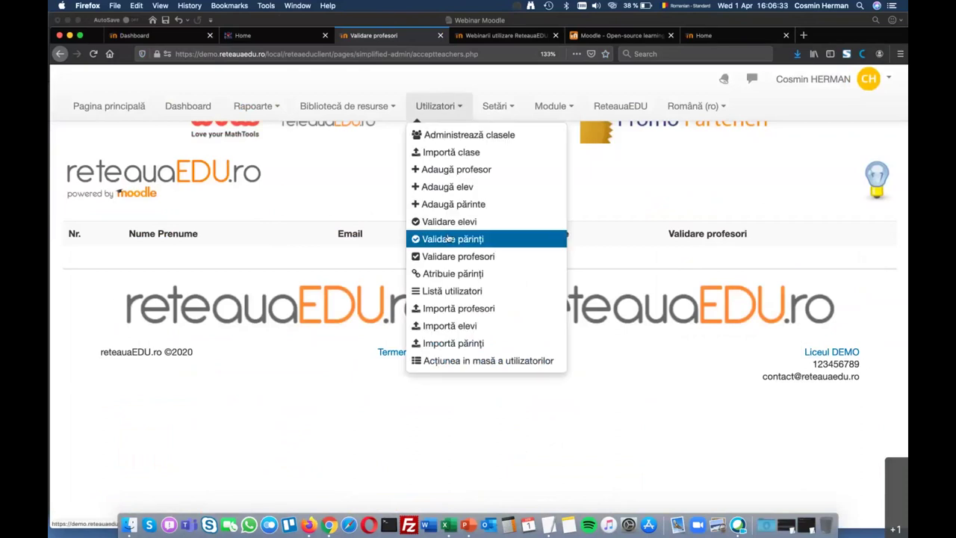
Open the Importă cursuri page and examine the columns required in the Excel file, highlighting emailprofesor
click(393, 108)
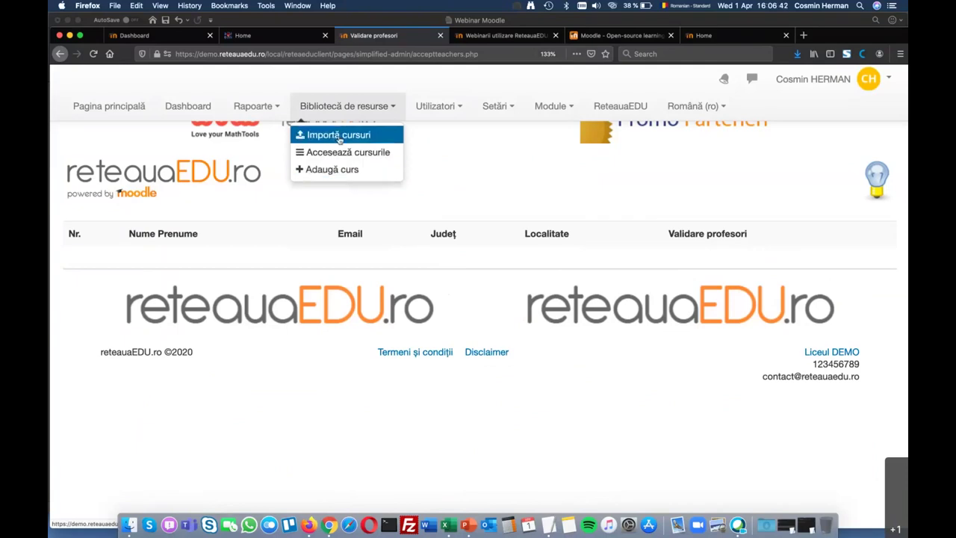
click(340, 136)
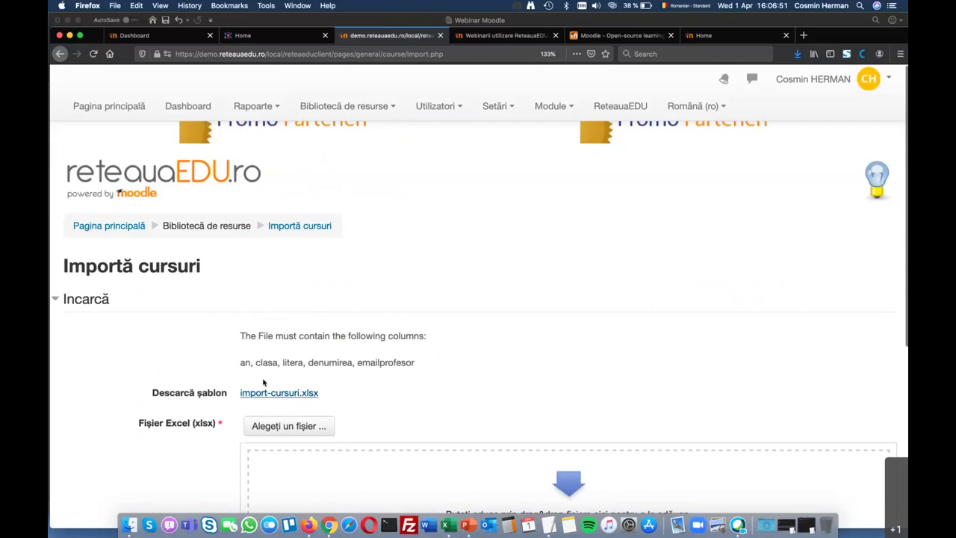
scroll(263, 383, down, 2)
double_click(385, 304)
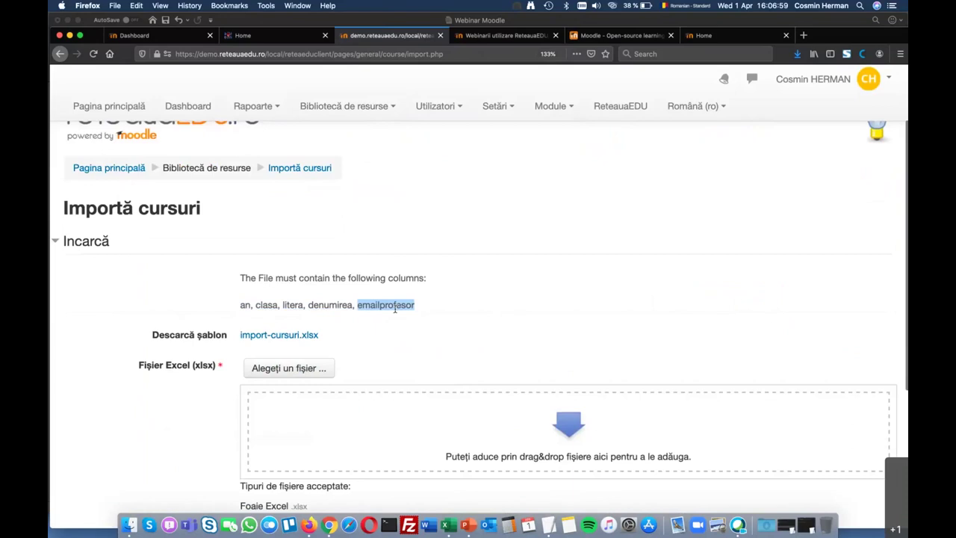
scroll(431, 116, up, 1)
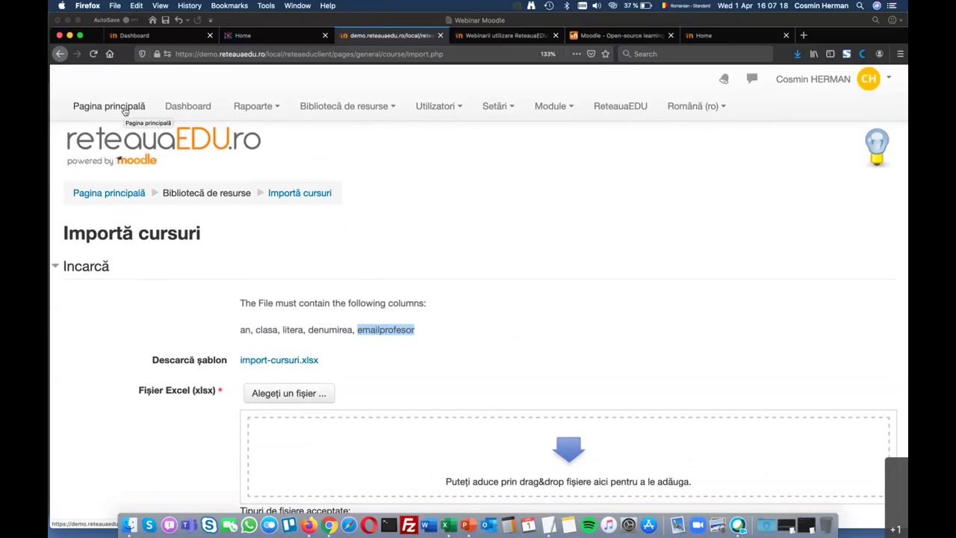
Open the Accesare curs report on the demo platform and compare it with the Course access report on the cnmn platform
click(274, 109)
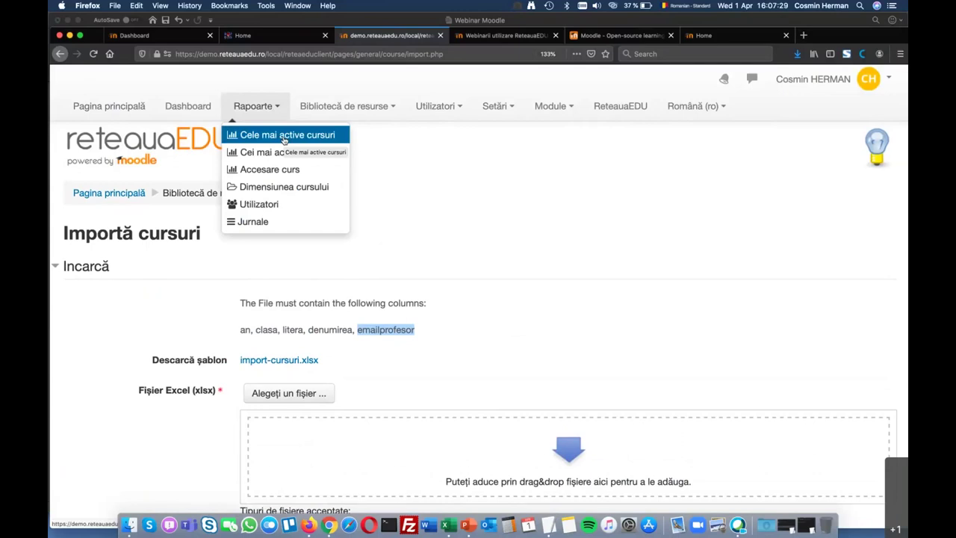
click(284, 136)
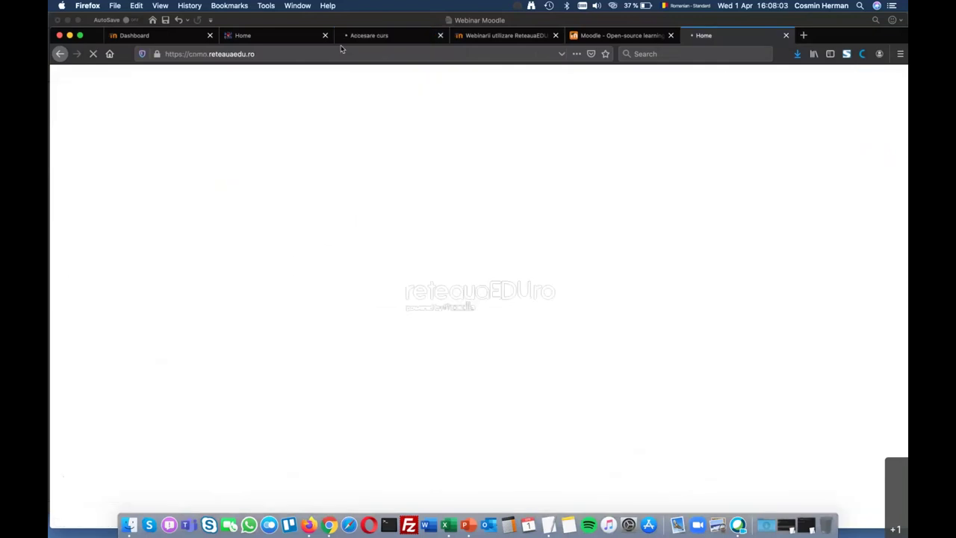
click(364, 36)
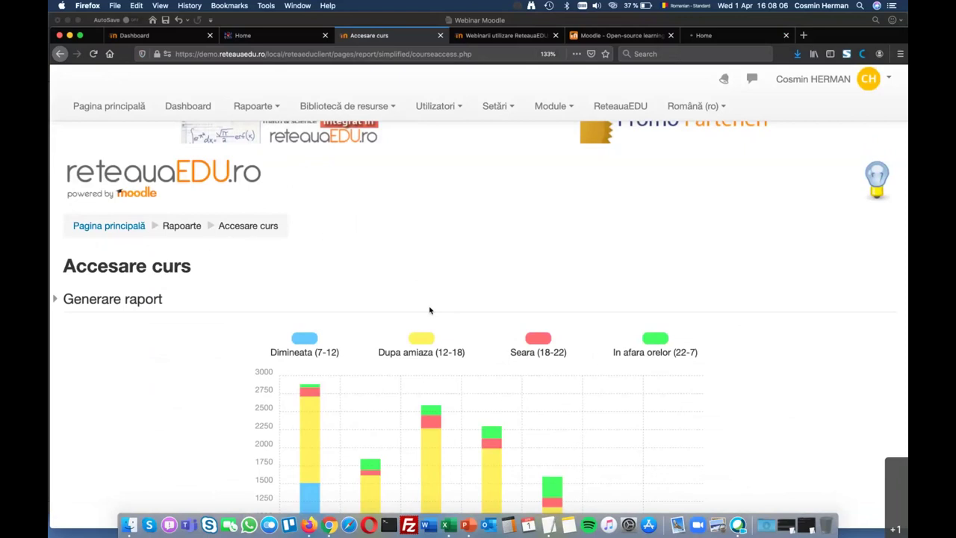
scroll(429, 310, down, 5)
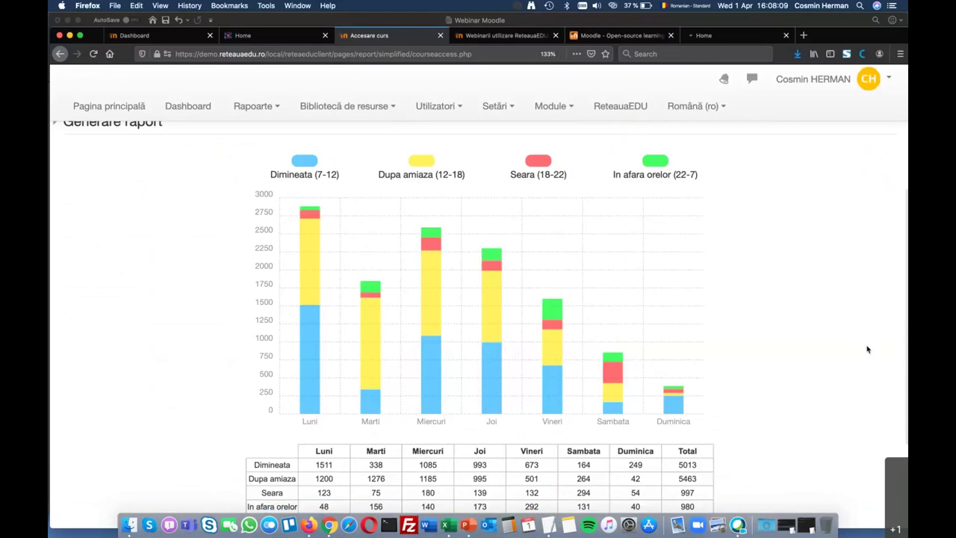
scroll(369, 261, down, 2)
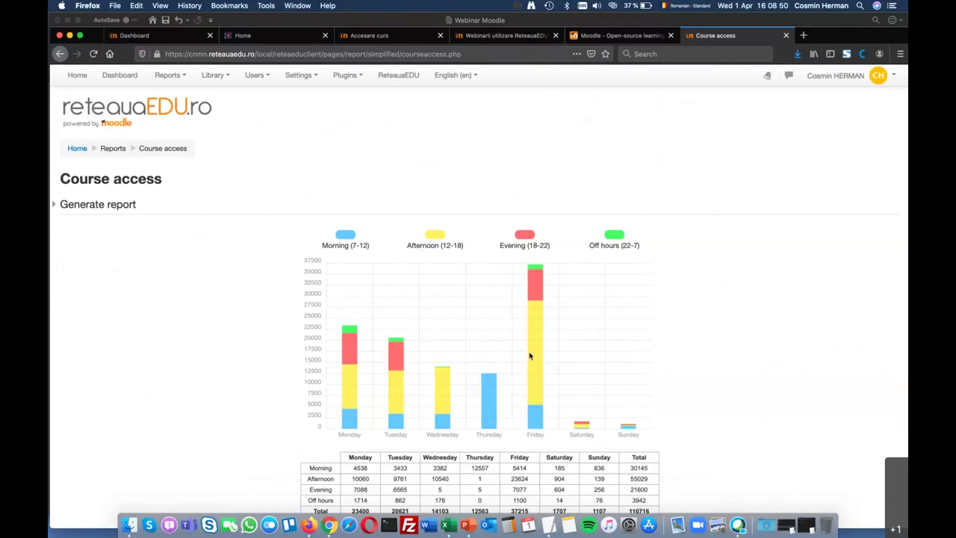
scroll(529, 356, down, 1)
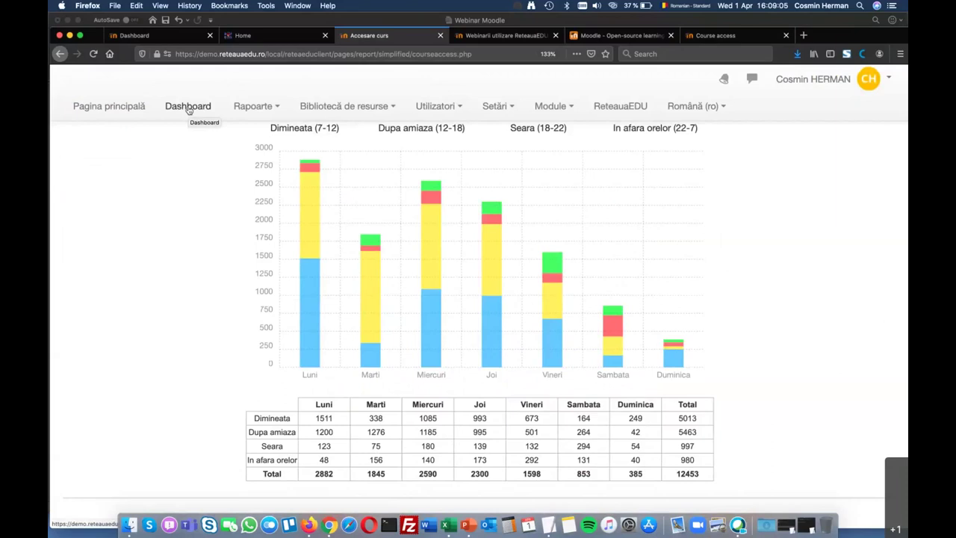
Open the demo platform's Dashboard and review its blocks, including Statistici cursuri and Statistici utilizatori
click(188, 108)
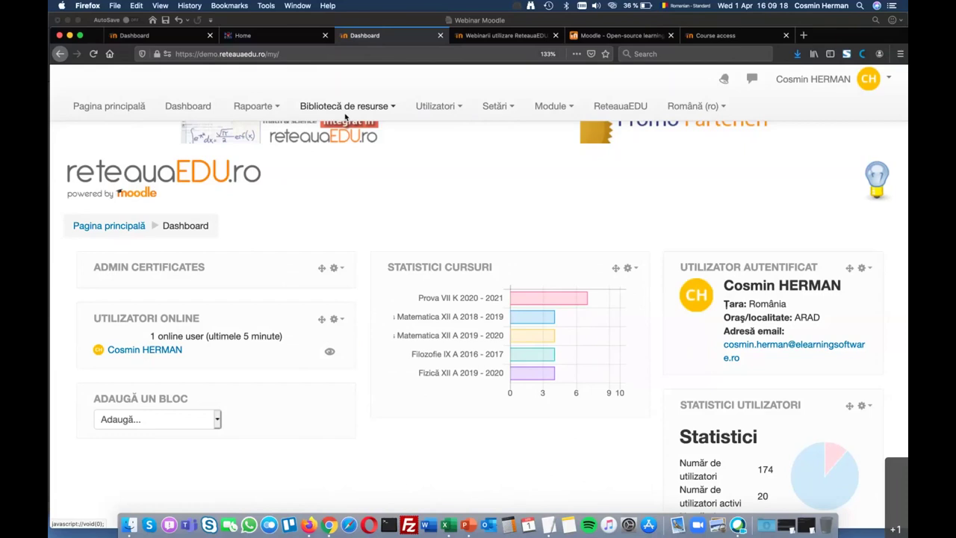
click(494, 106)
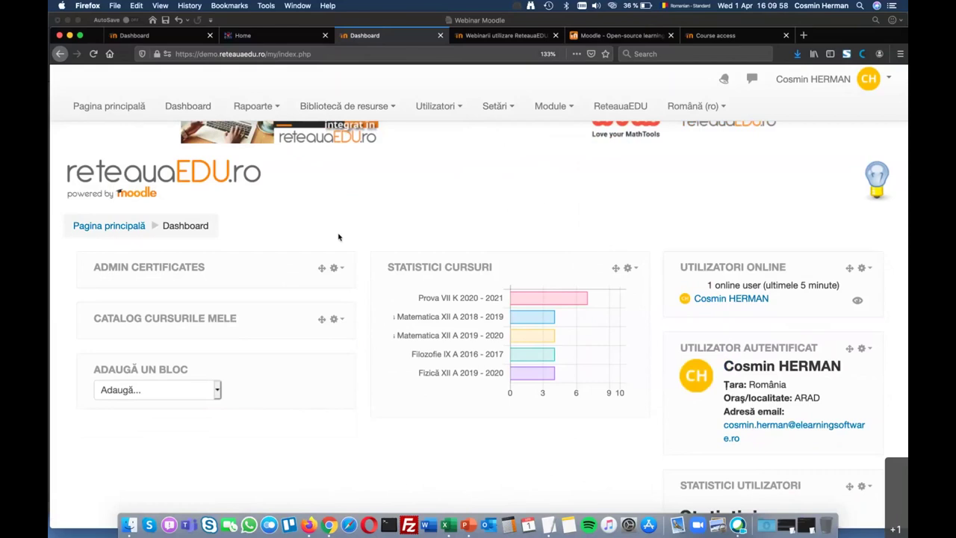
key(super+minus)
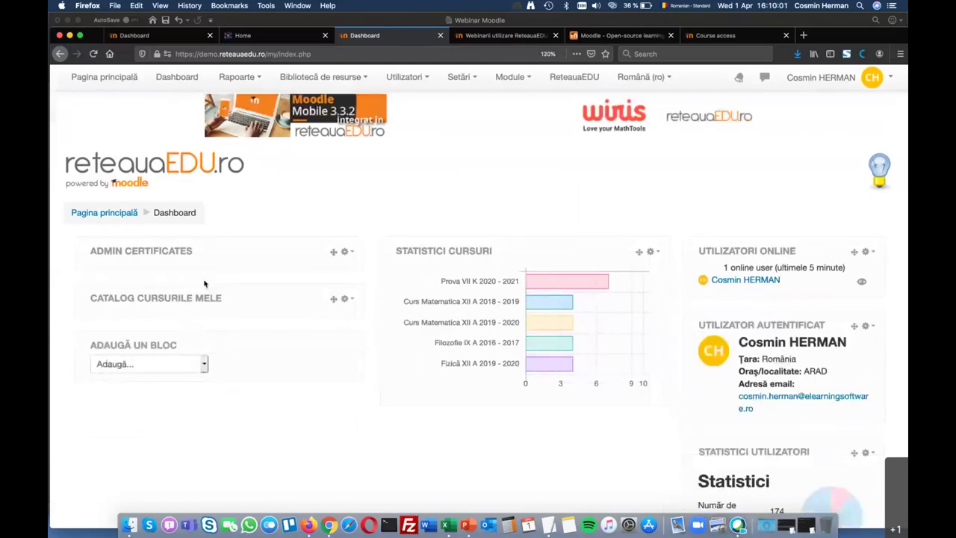
scroll(516, 232, down, 2)
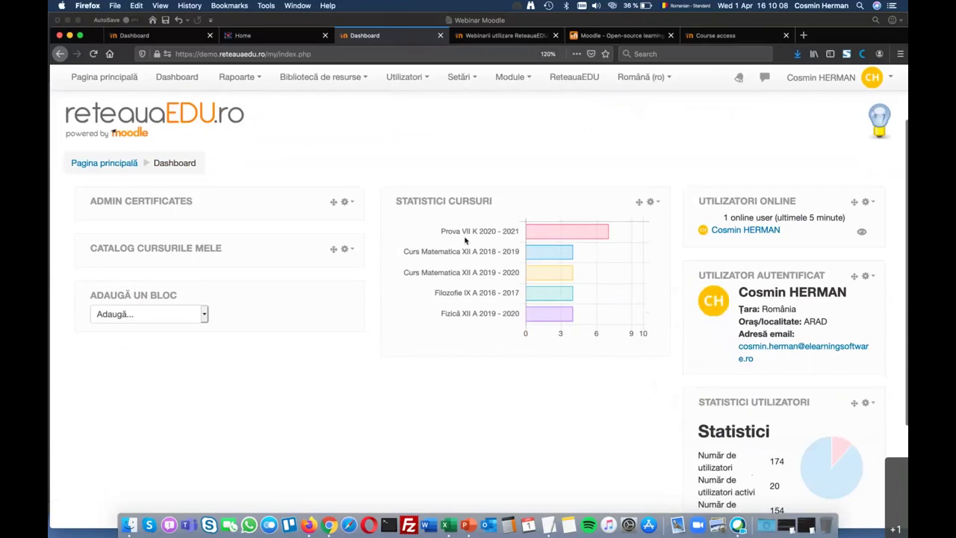
scroll(602, 292, down, 3)
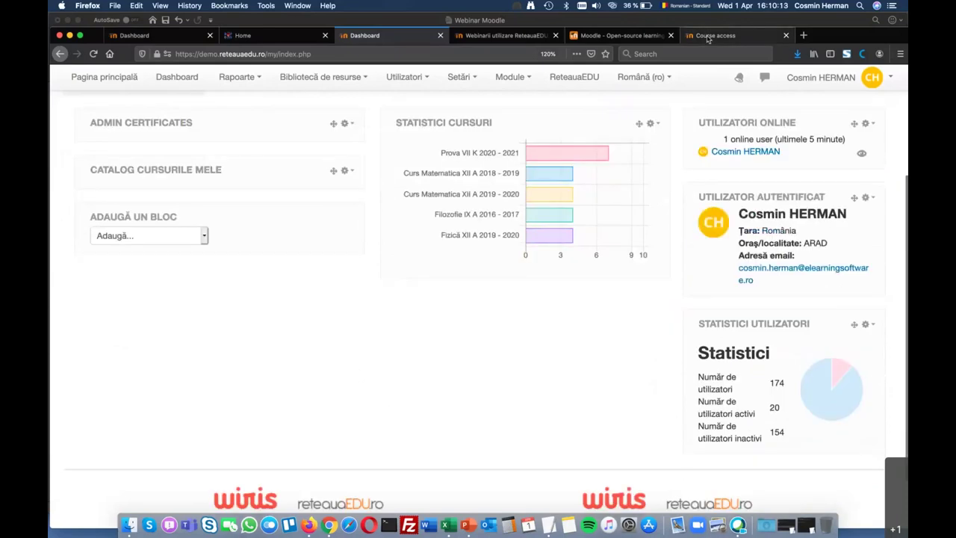
Open the cnmn platform's home page and browse the 2019 - 2020 course list by class, expanding and collapsing class entries
click(707, 38)
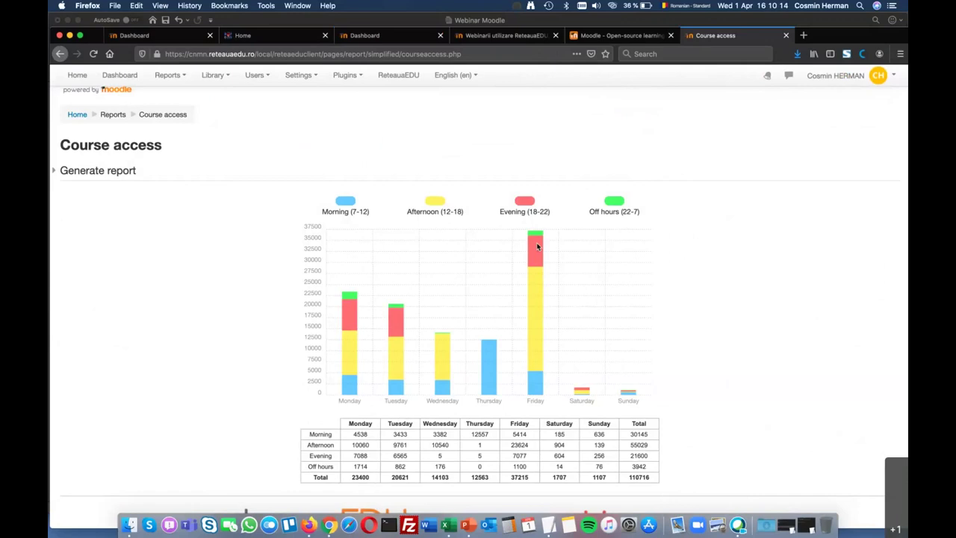
click(78, 77)
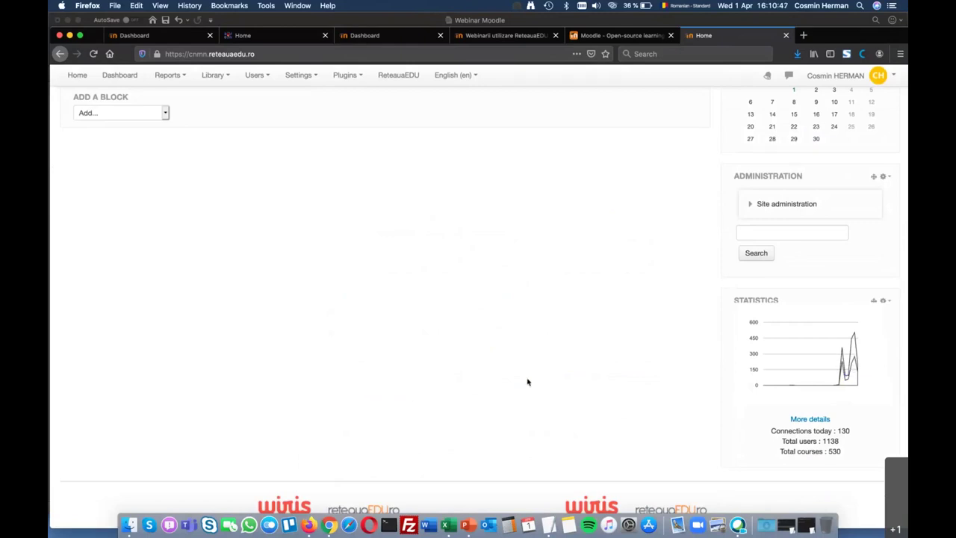
scroll(527, 382, up, 1)
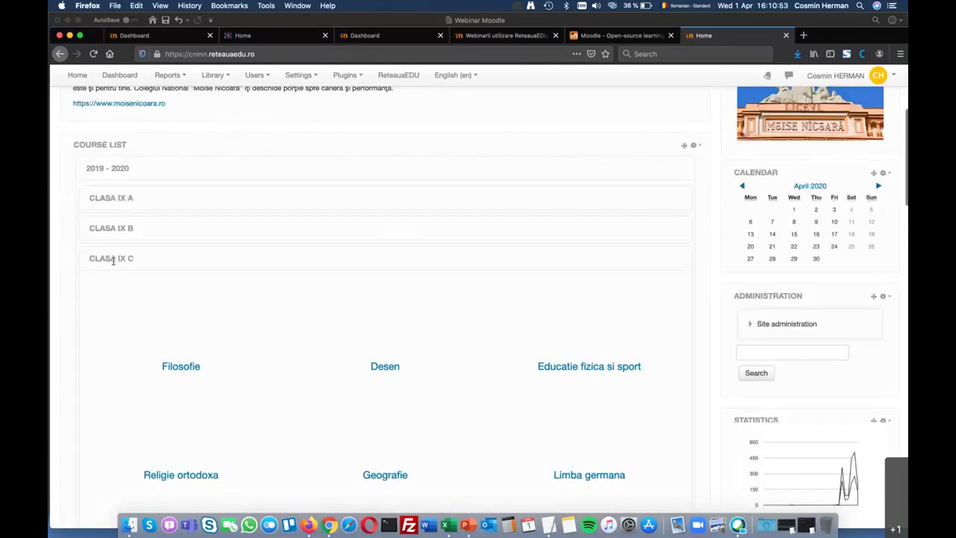
scroll(113, 280, down, 8)
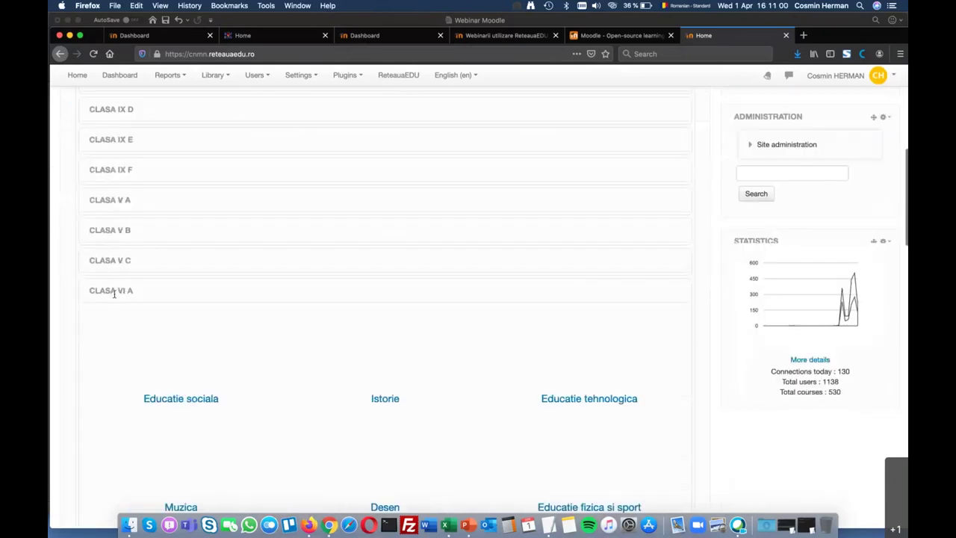
click(114, 299)
scroll(608, 299, down, 5)
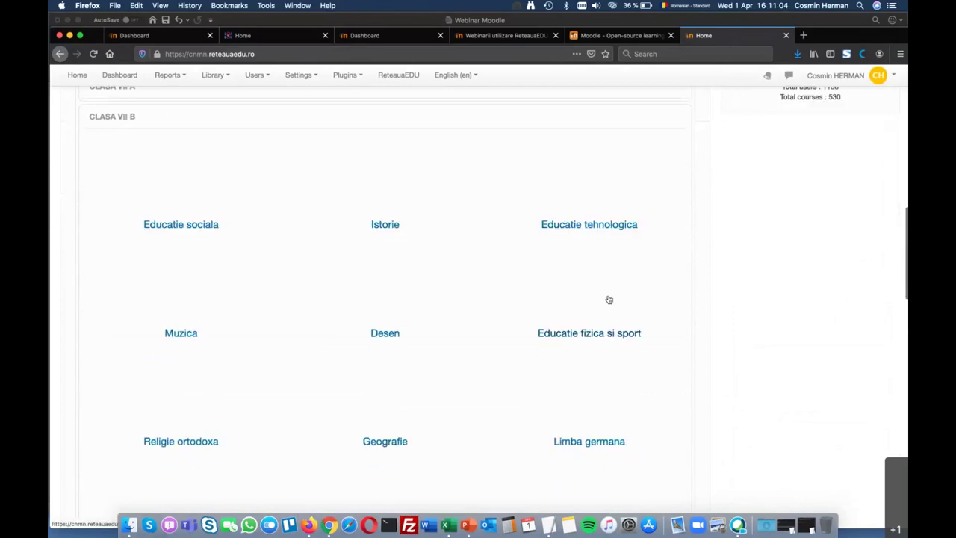
scroll(609, 300, up, 6)
click(112, 339)
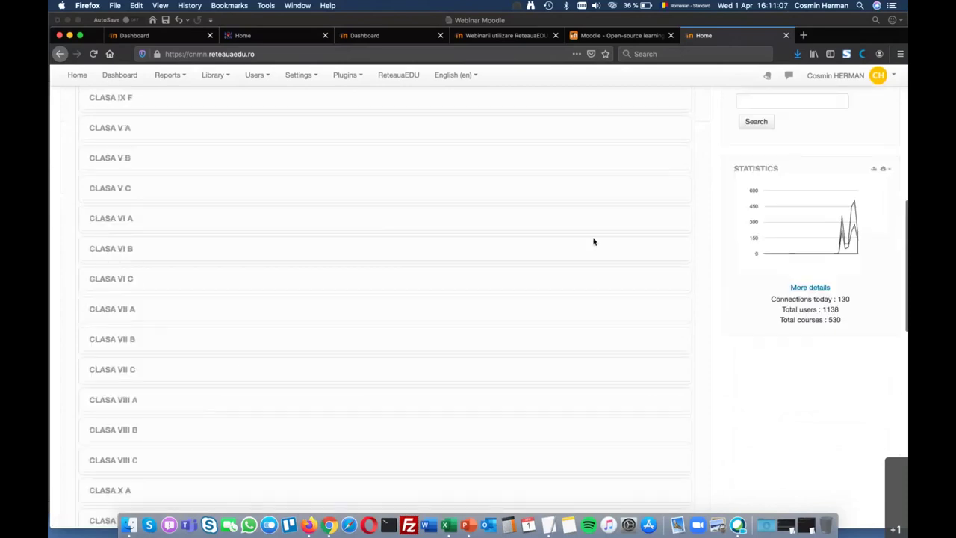
scroll(593, 242, up, 7)
scroll(593, 241, up, 5)
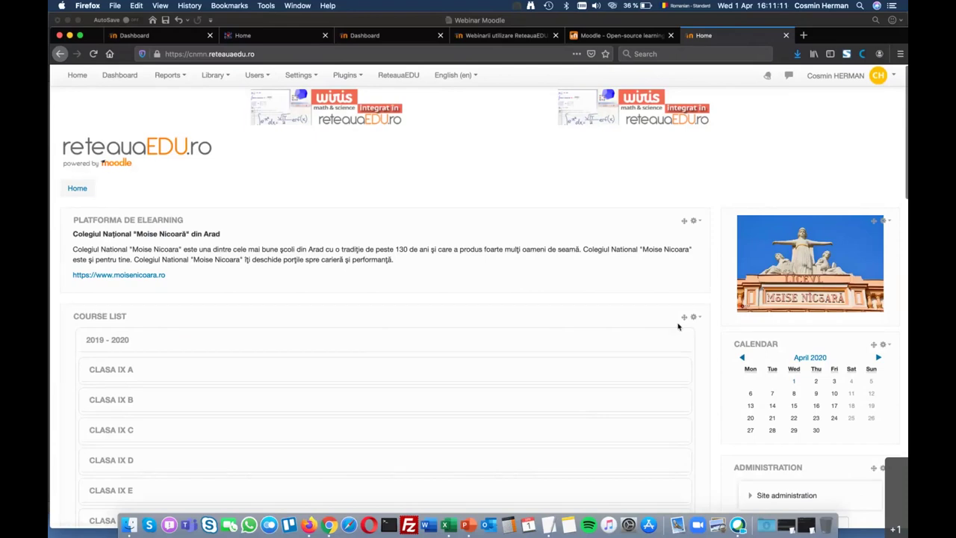
scroll(678, 327, down, 5)
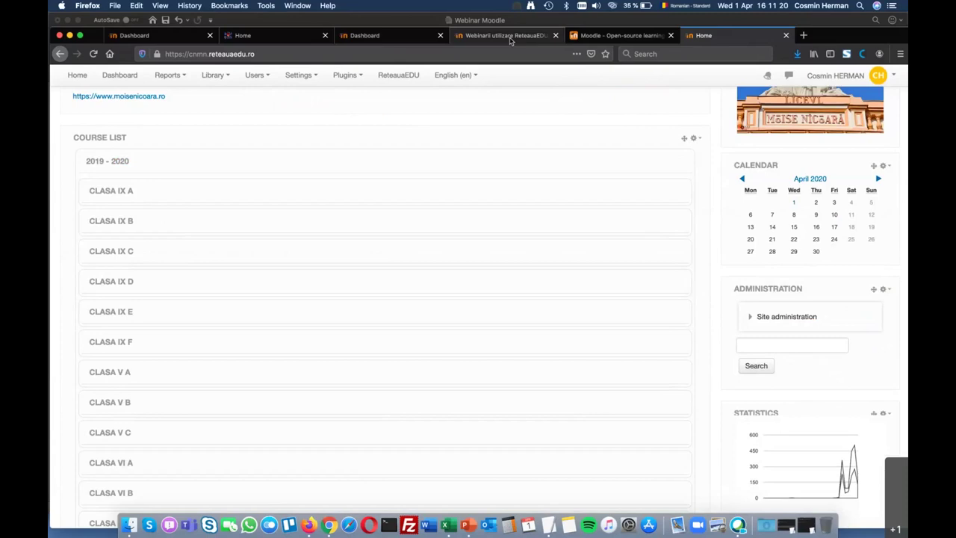
View the upcoming meetings in Webinarii utilizare ReteauaEDU.ro, and highlight the cnmn subdomain in the school platform's address
click(511, 41)
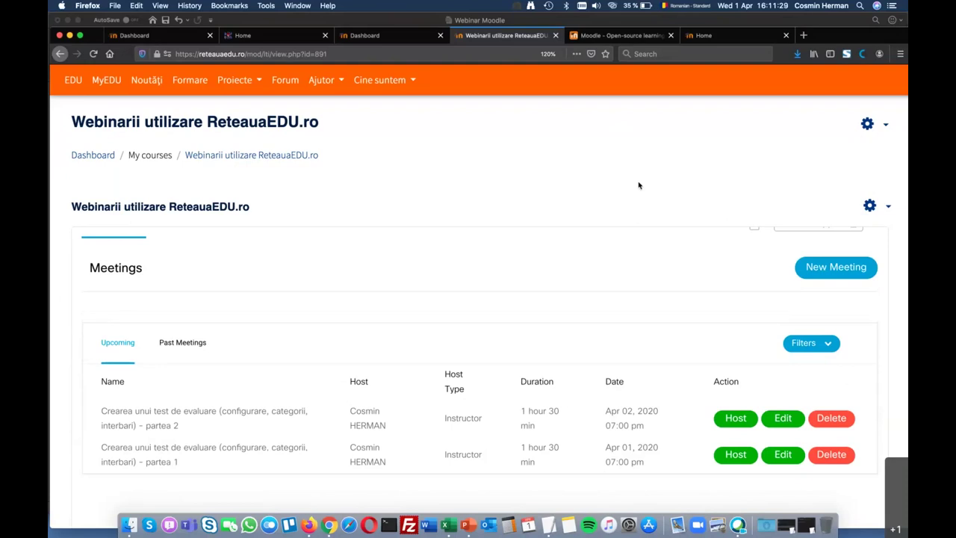
scroll(490, 95, up, 2)
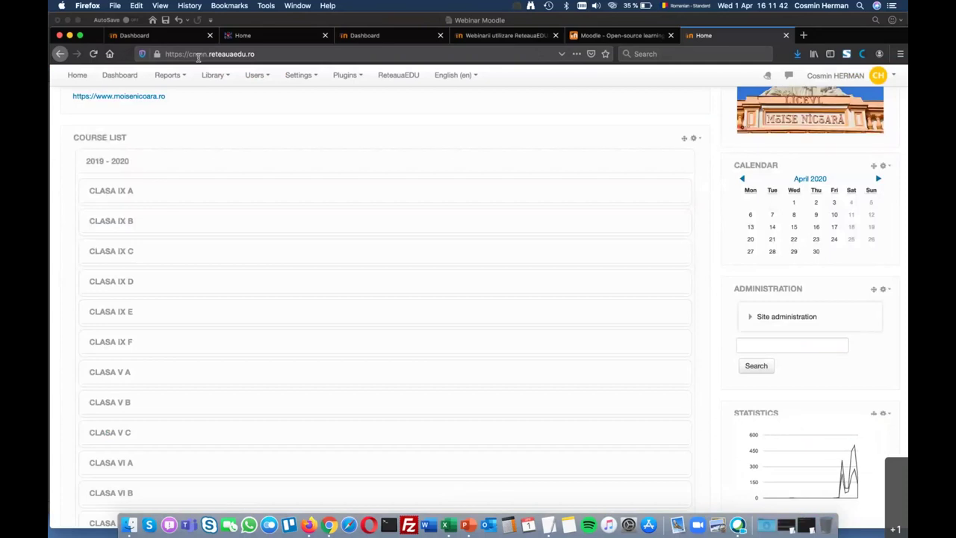
double_click(199, 55)
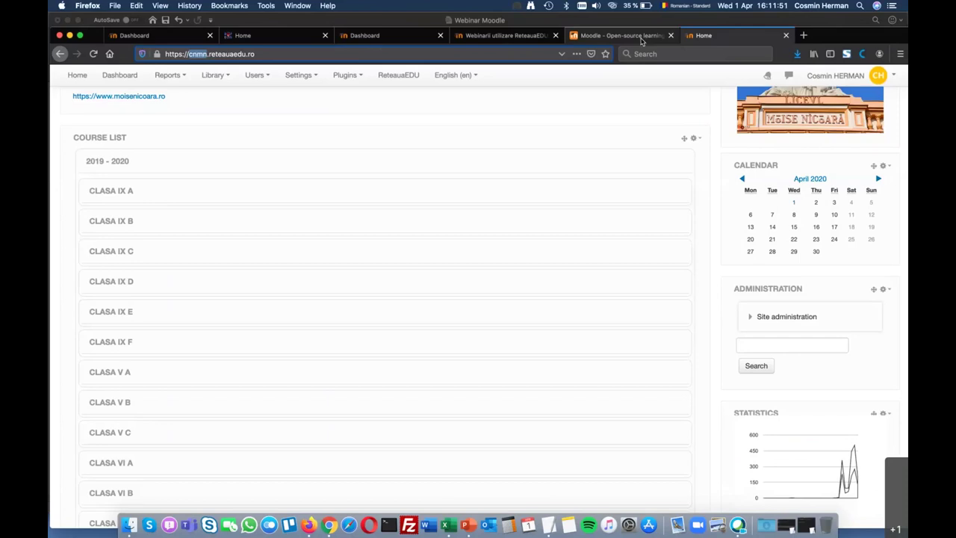
click(628, 36)
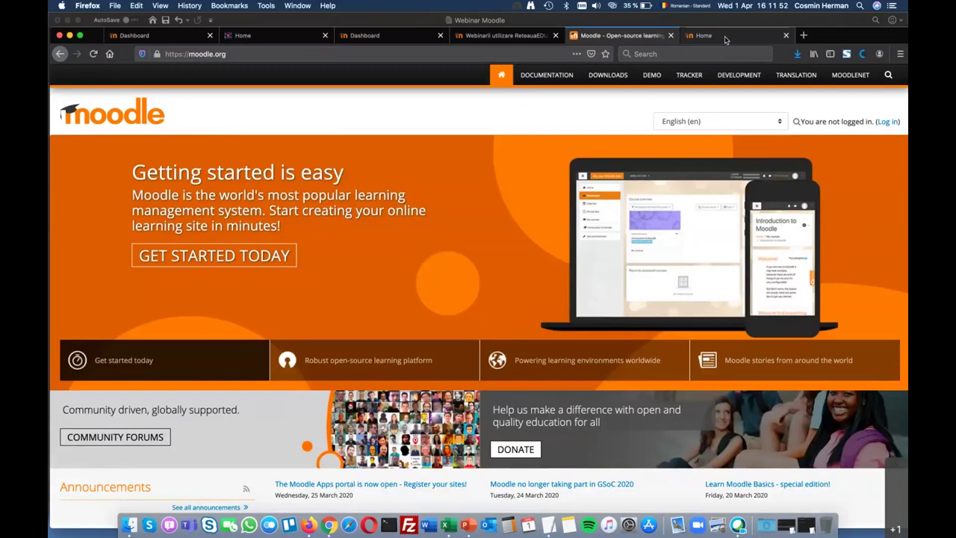
click(723, 36)
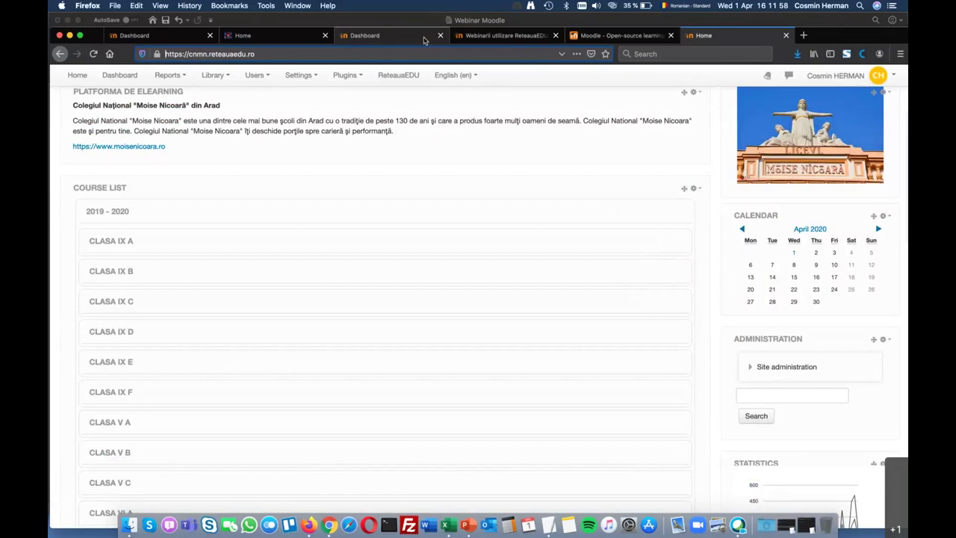
Look through the past meetings in Webinarii utilizare ReteauaEDU.ro, and open the main reteauaEDU page to view the Webinar Moodle event
click(502, 35)
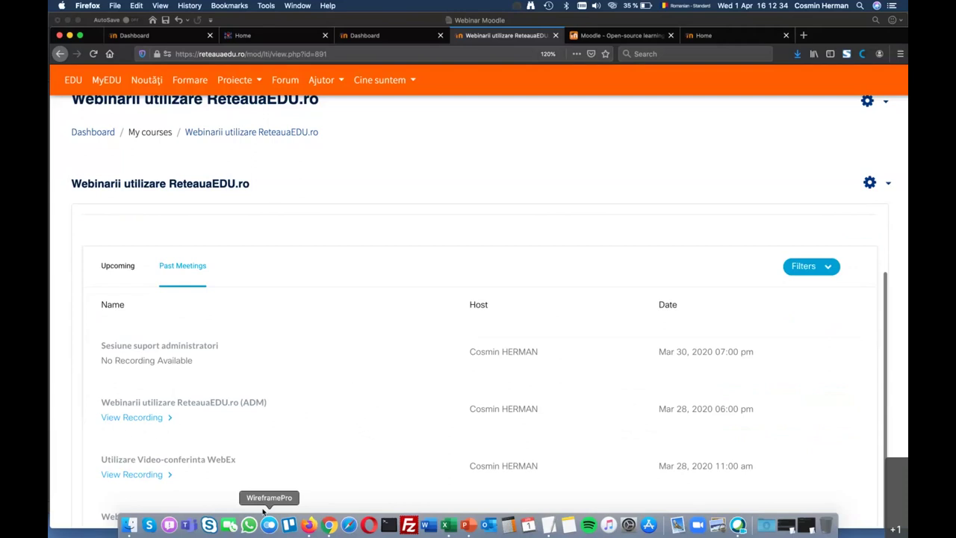
scroll(346, 379, down, 3)
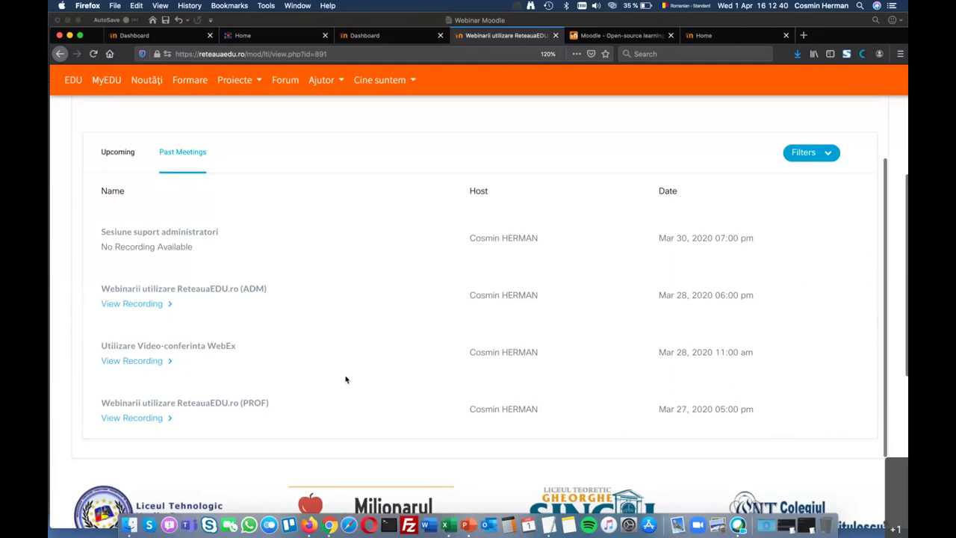
click(112, 228)
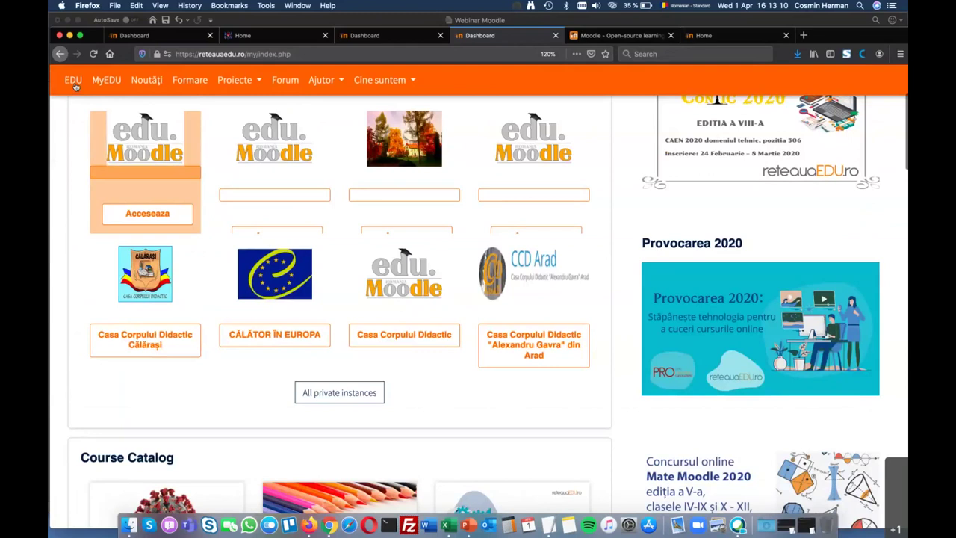
click(73, 80)
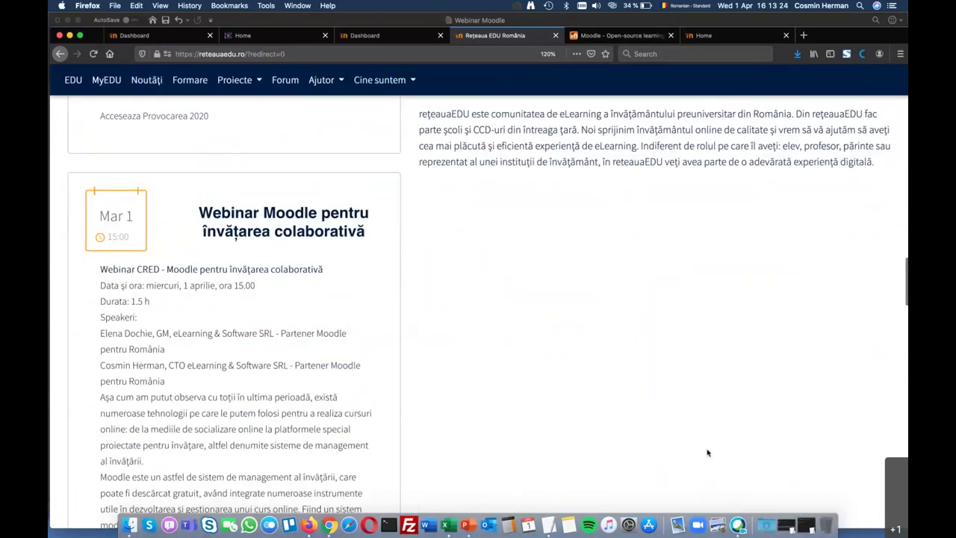